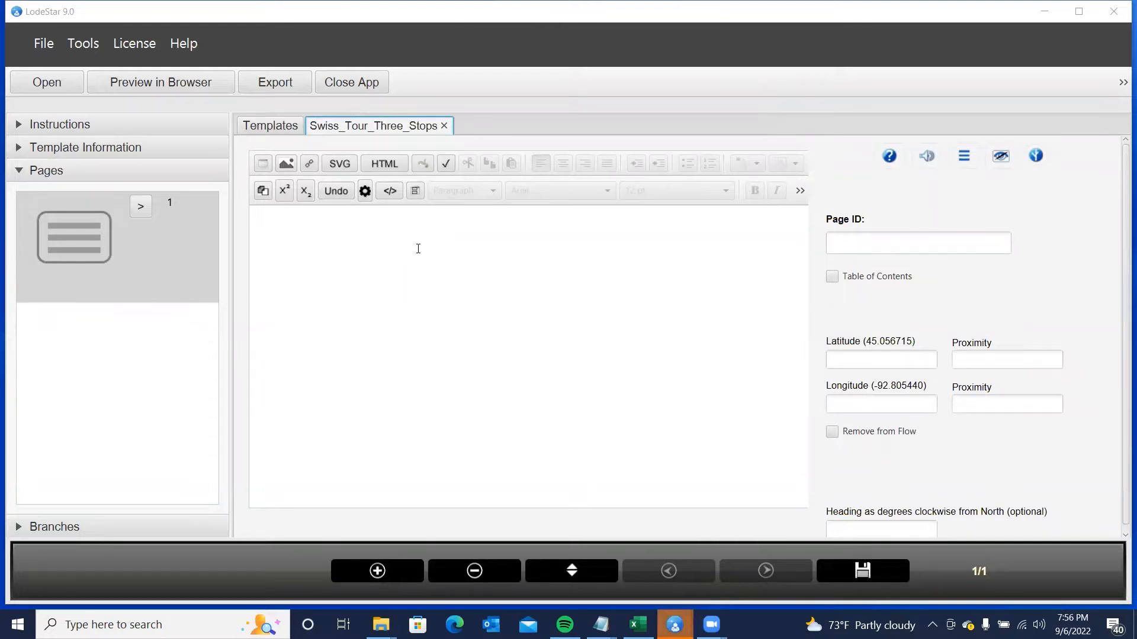
- Set the first page's Page ID to 'Title' and open the SVG graphic editor
click(375, 250)
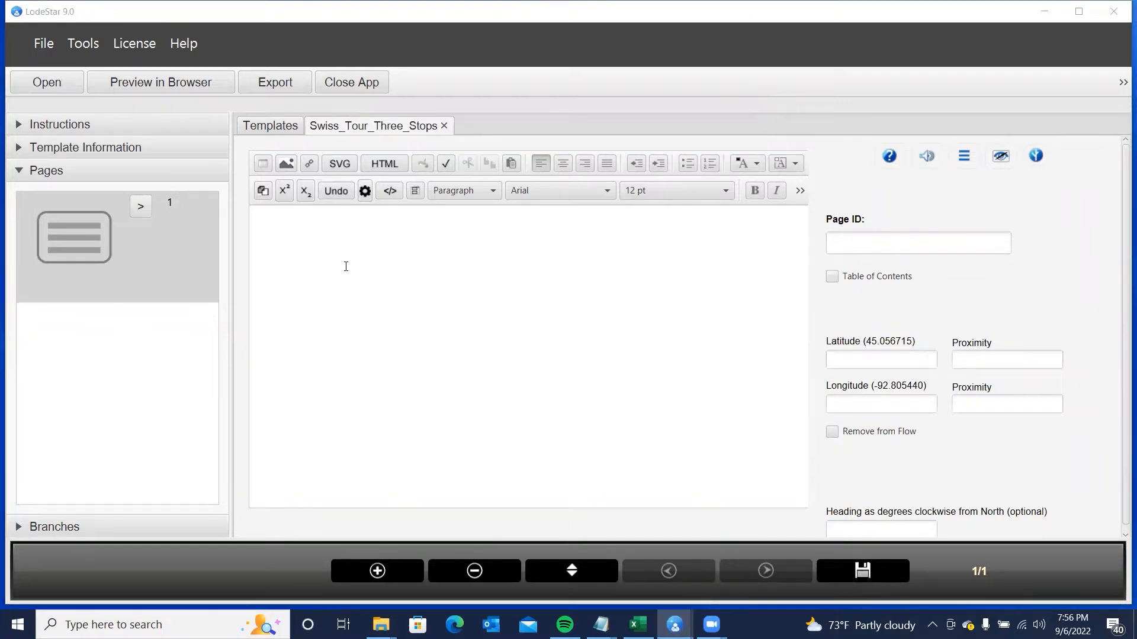
click(864, 241)
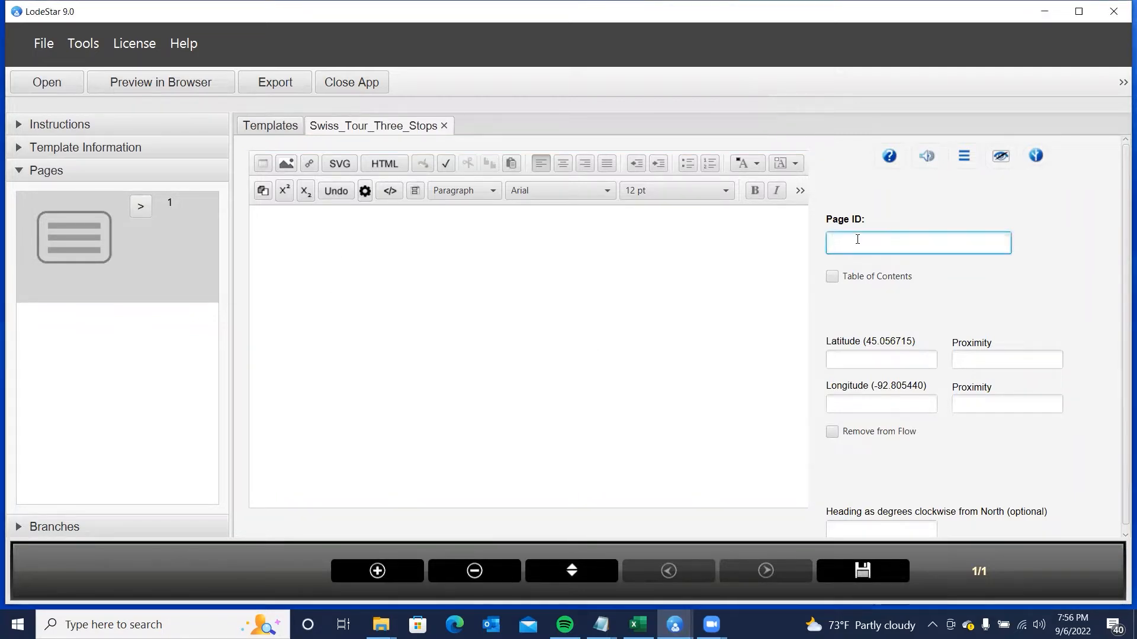
text(Title)
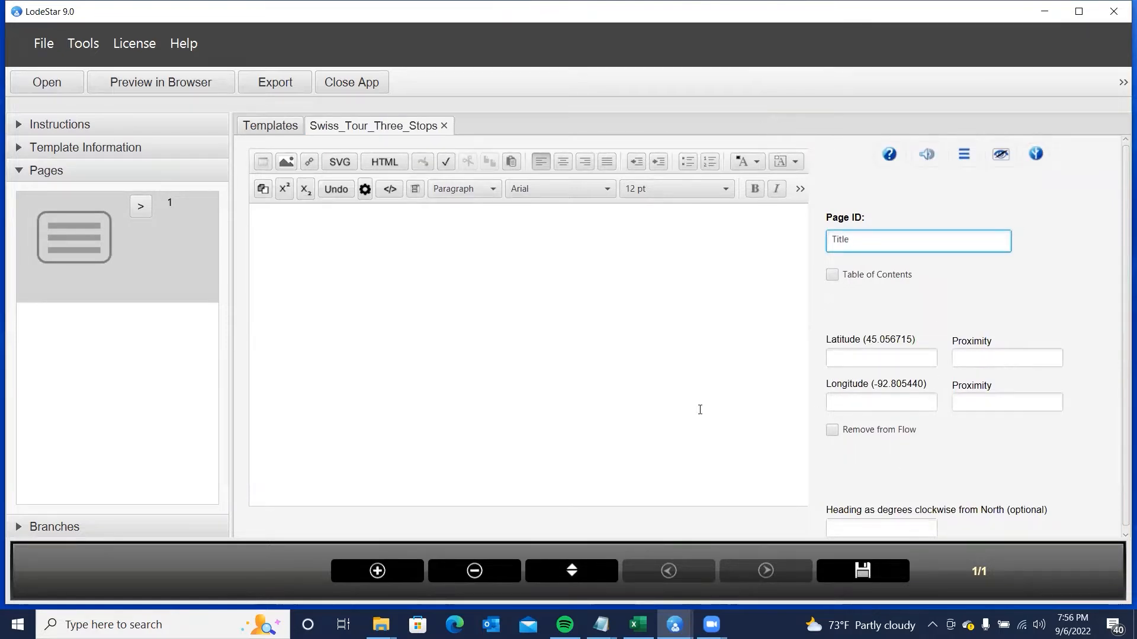
click(409, 266)
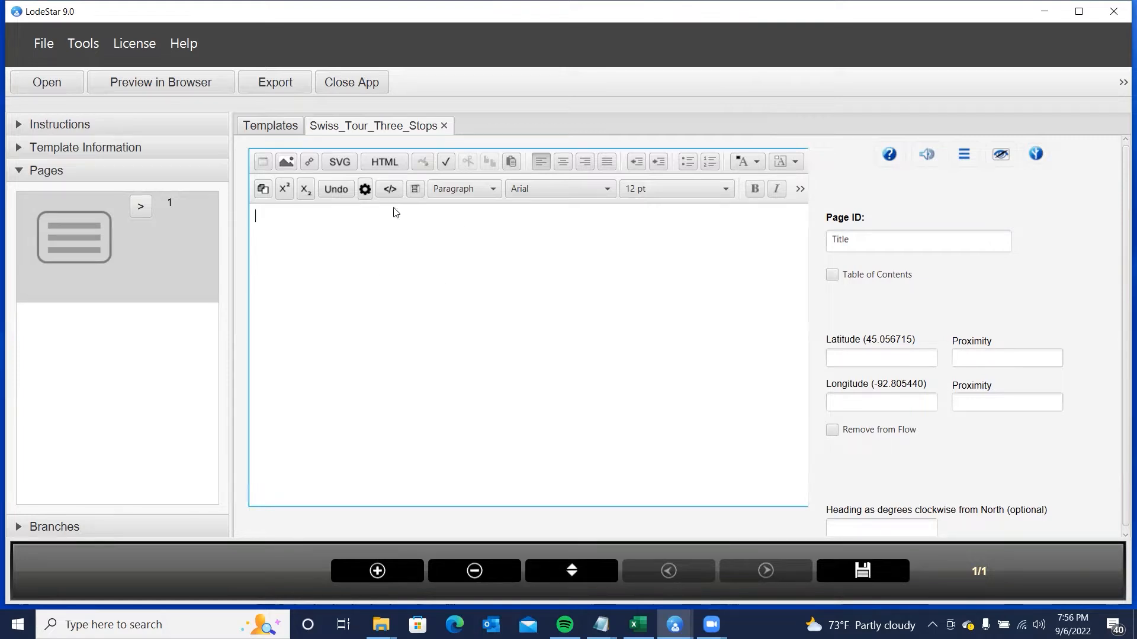
click(338, 164)
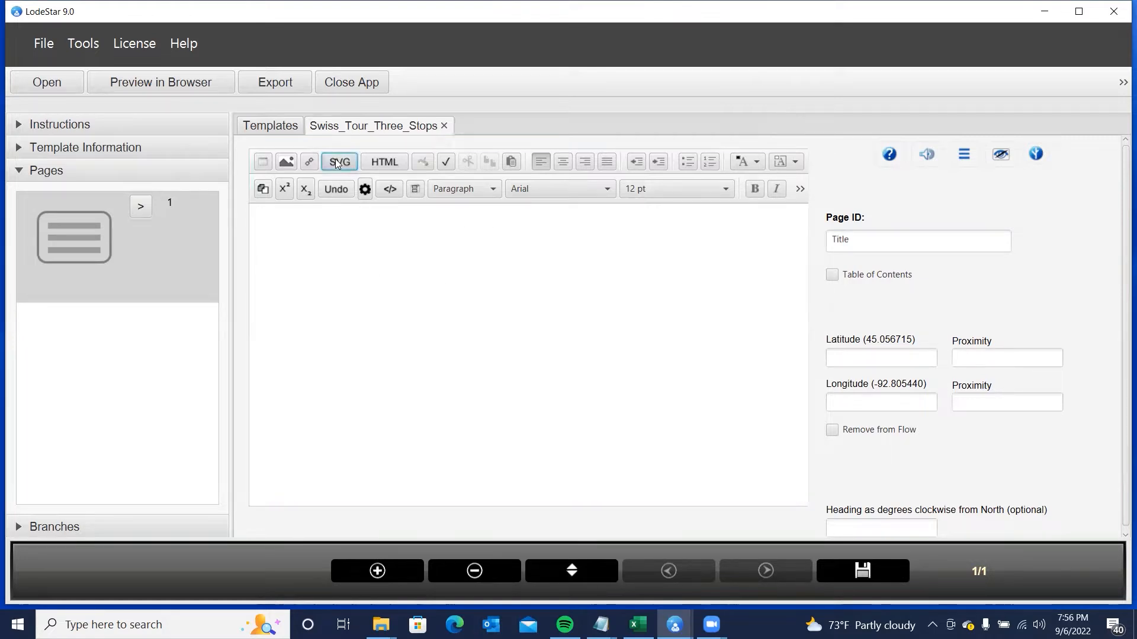
- Insert the saint_moritz.png photo and resize it to about 636 by 165
click(220, 306)
click(523, 303)
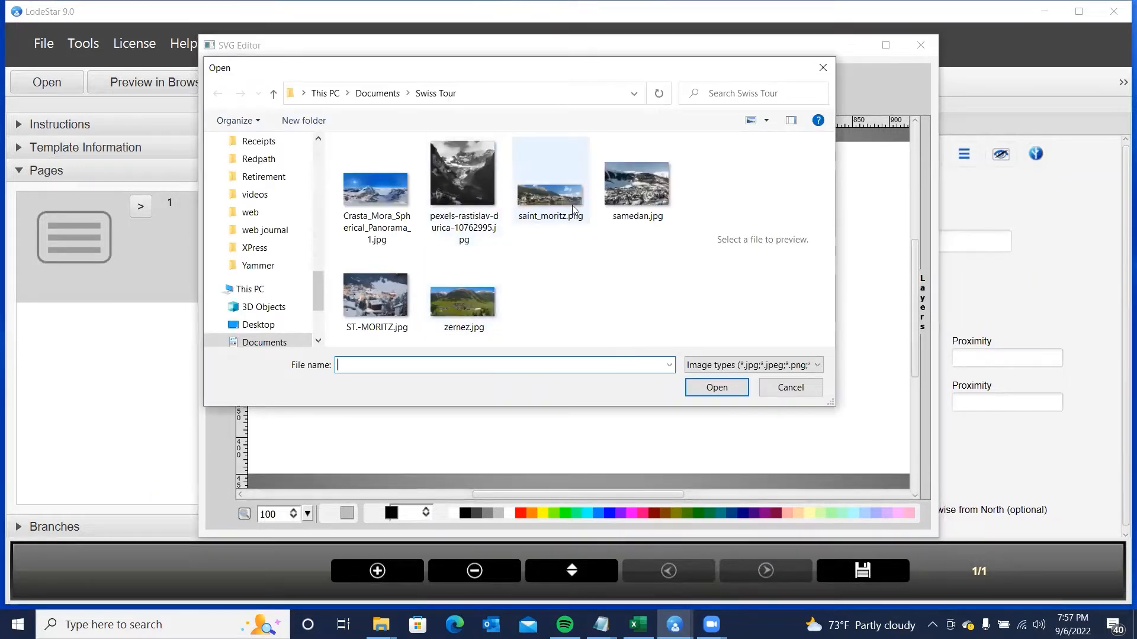
click(550, 194)
click(719, 389)
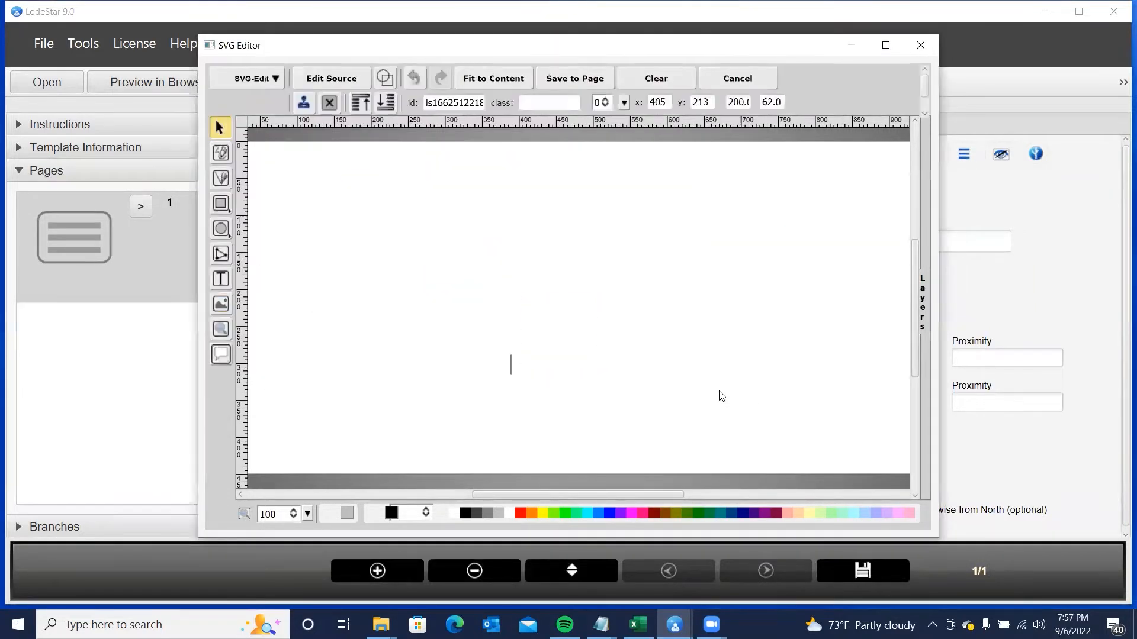
drag(671, 346, 658, 280)
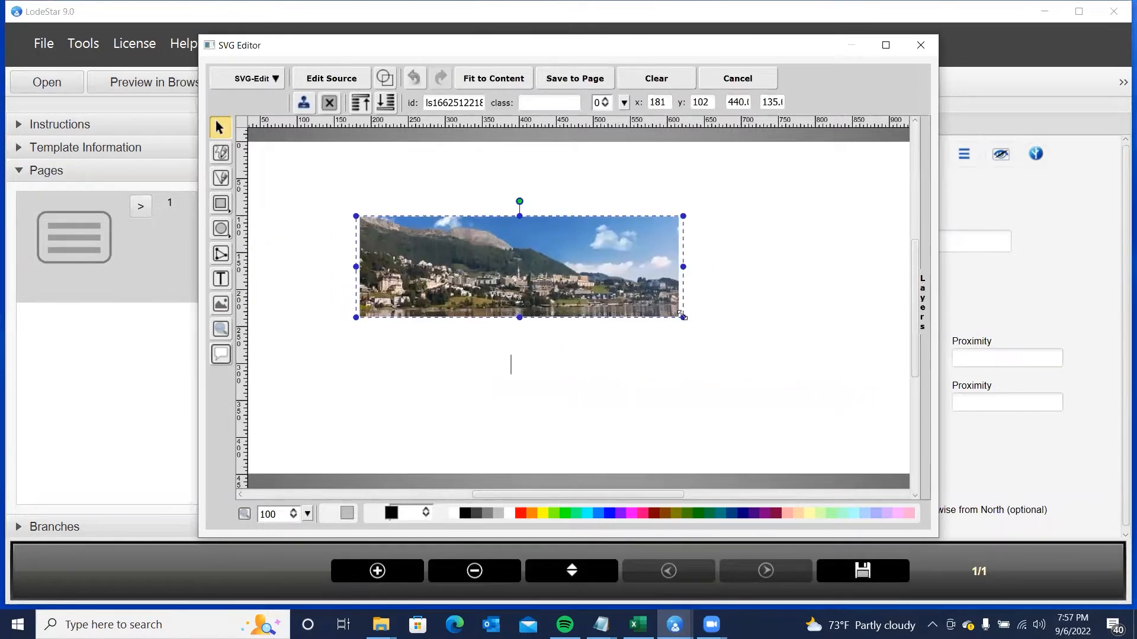
drag(681, 318, 828, 339)
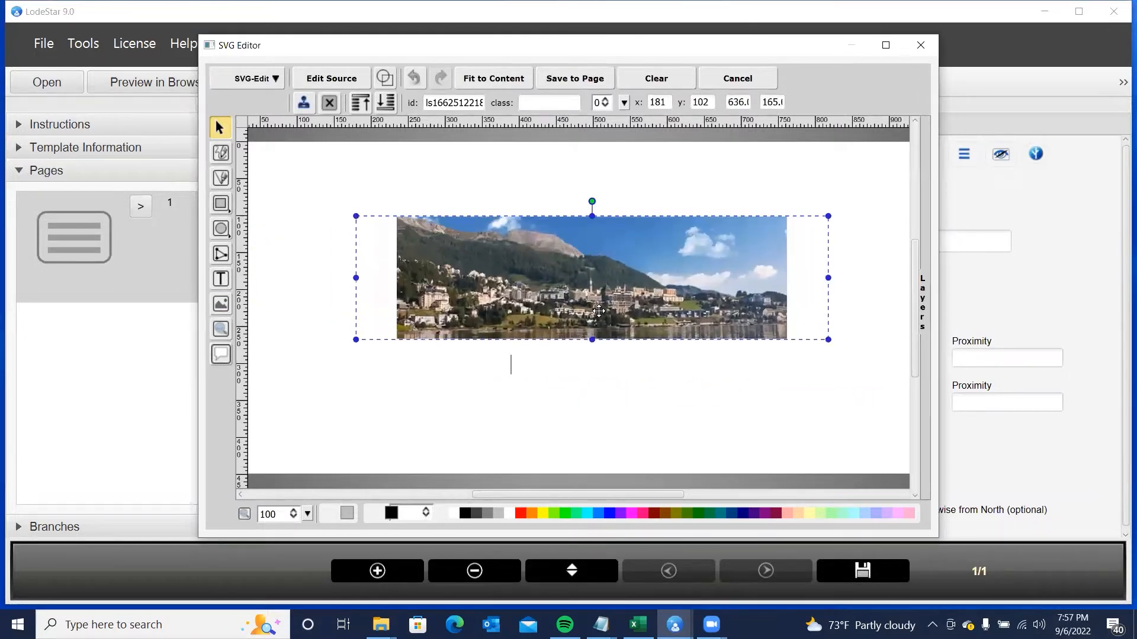
- Add large 'Swiss Tour' text below the photo
click(221, 279)
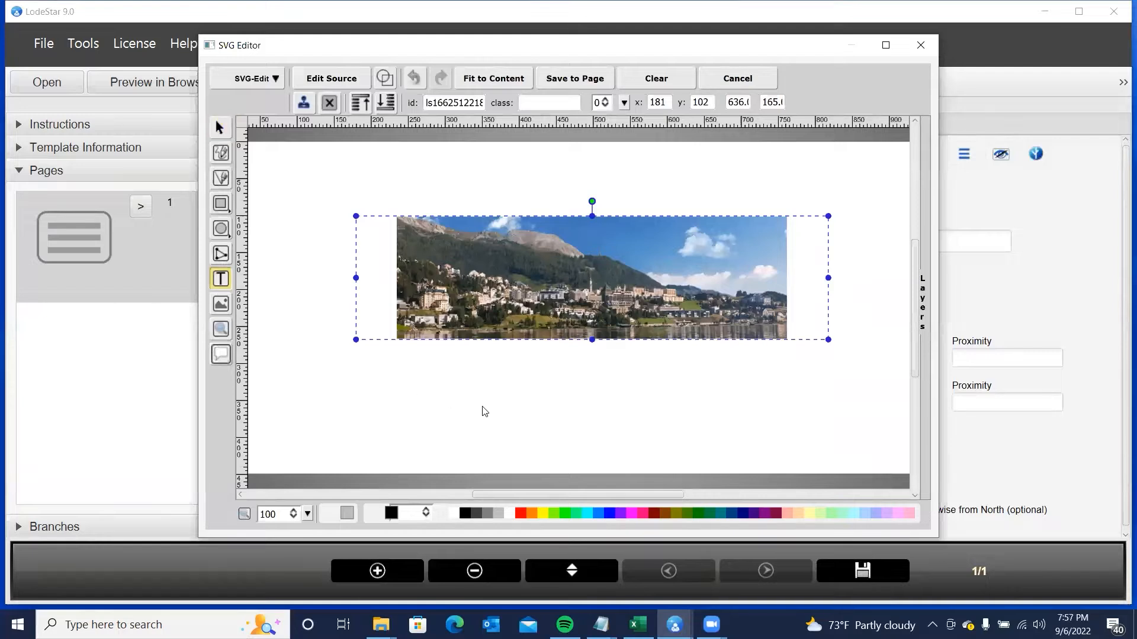
click(479, 382)
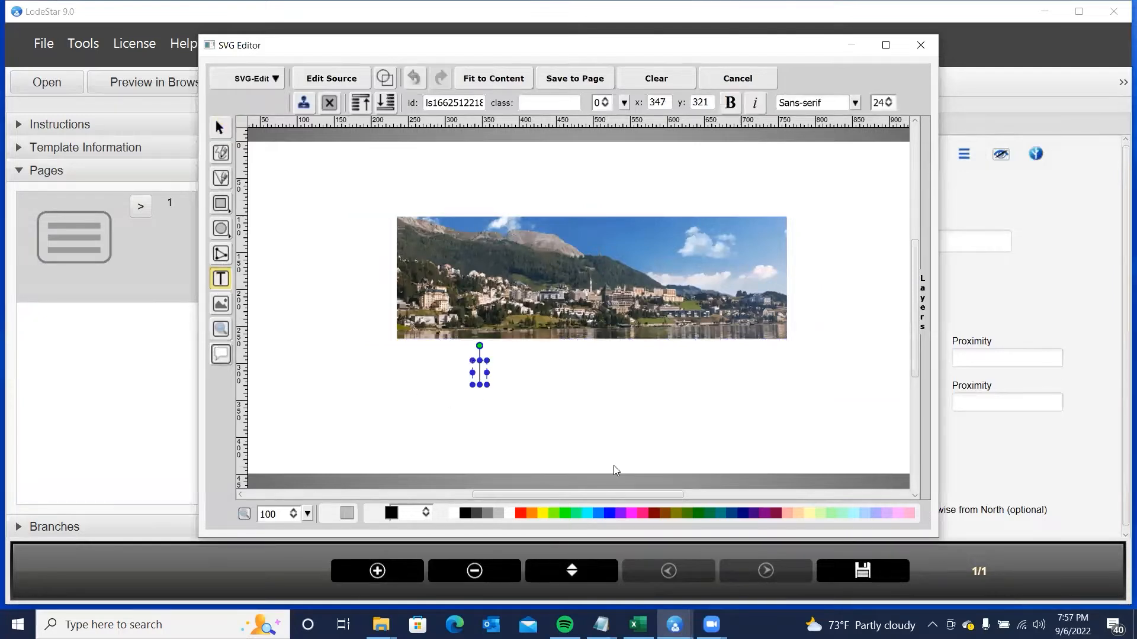
text(Swiss)
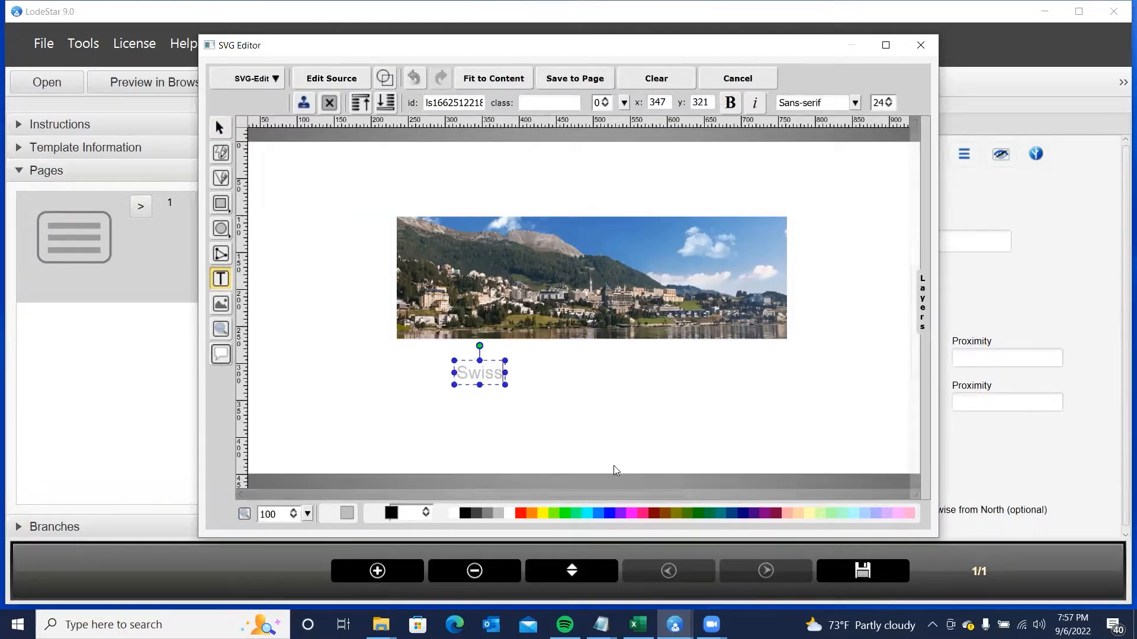
text( Tour)
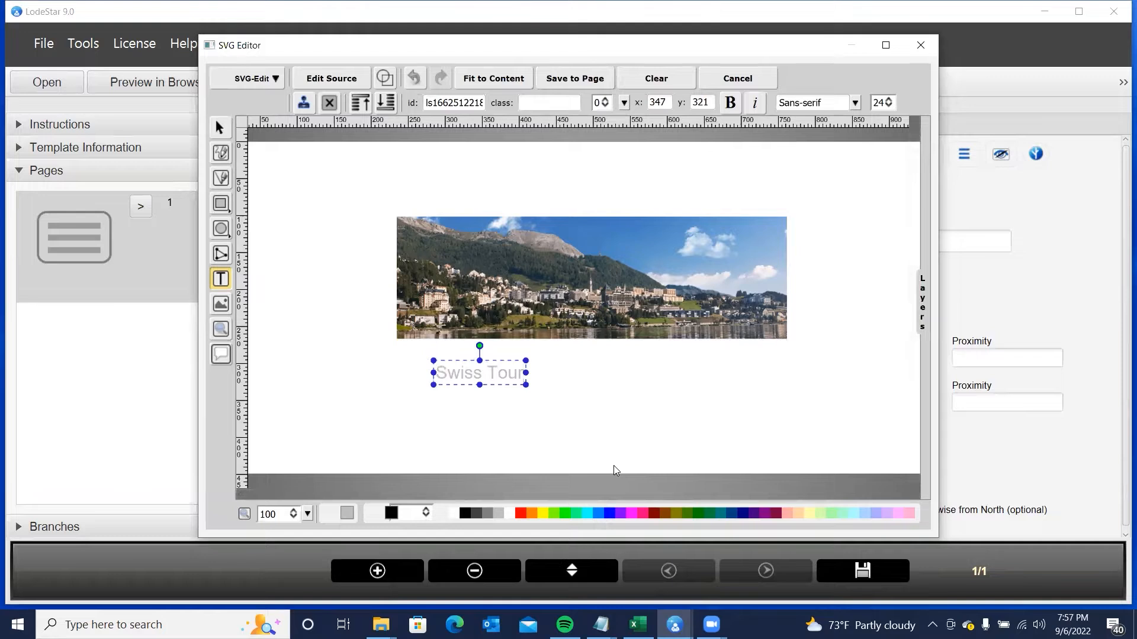
click(525, 382)
click(508, 374)
drag(525, 384, 745, 428)
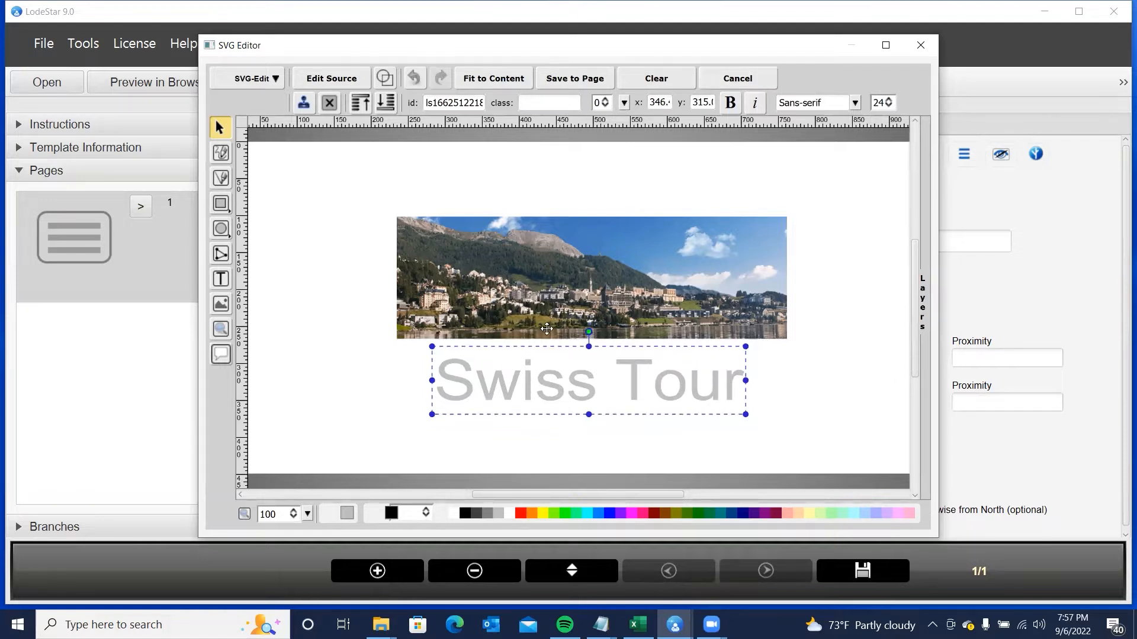
drag(479, 387, 473, 394)
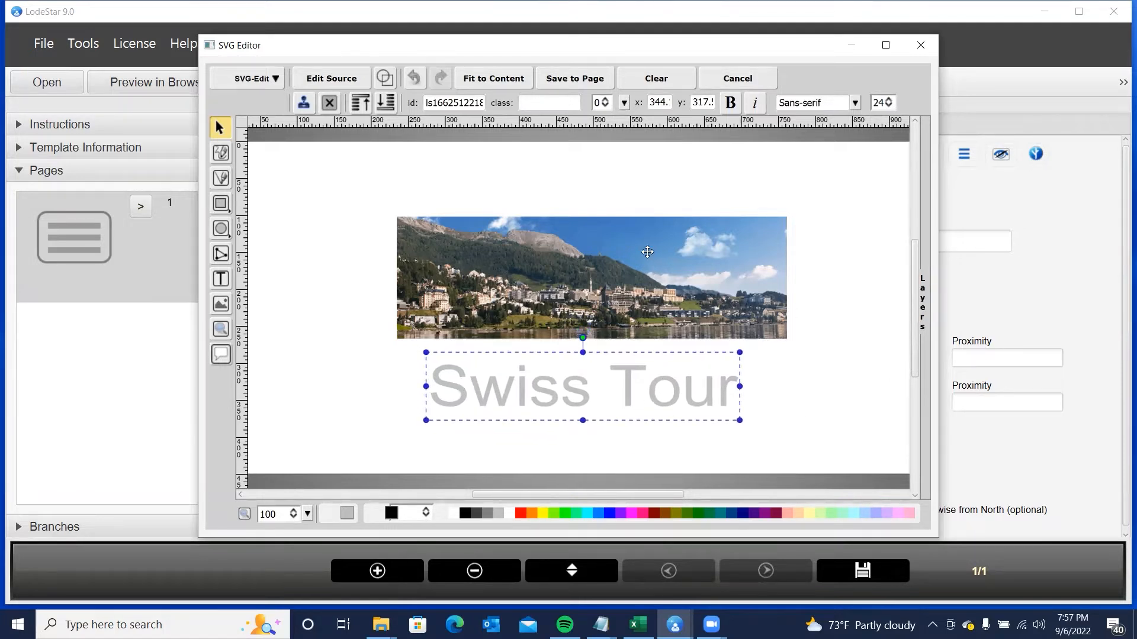
- Tuck the text under the photo, fit the canvas to the content, and save it to the page
drag(640, 264, 638, 218)
drag(612, 396, 646, 327)
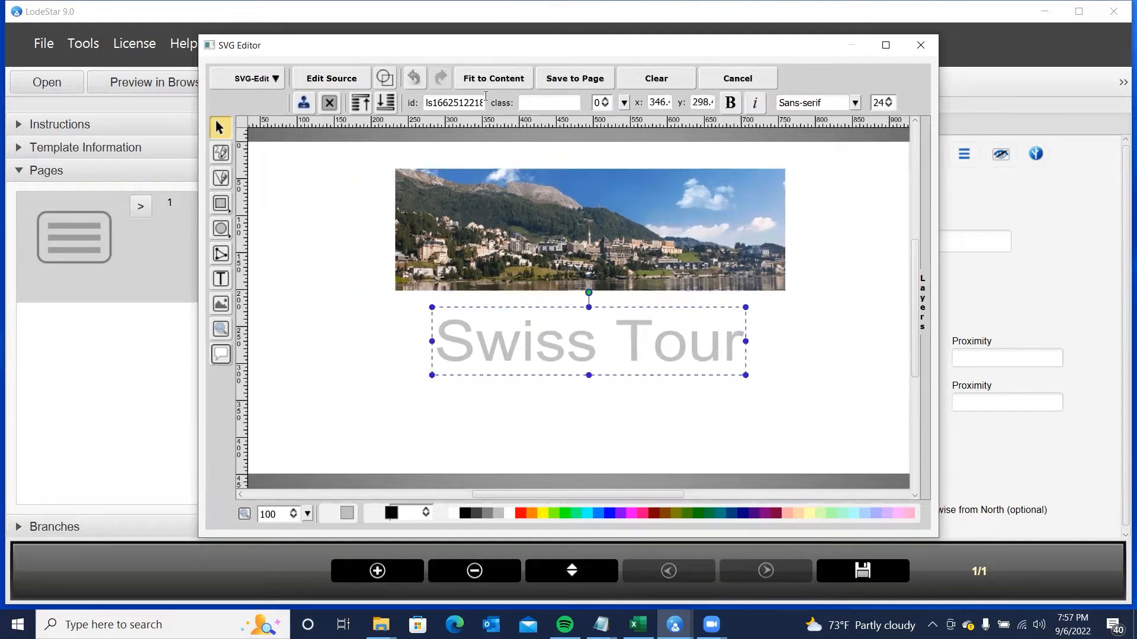
click(487, 78)
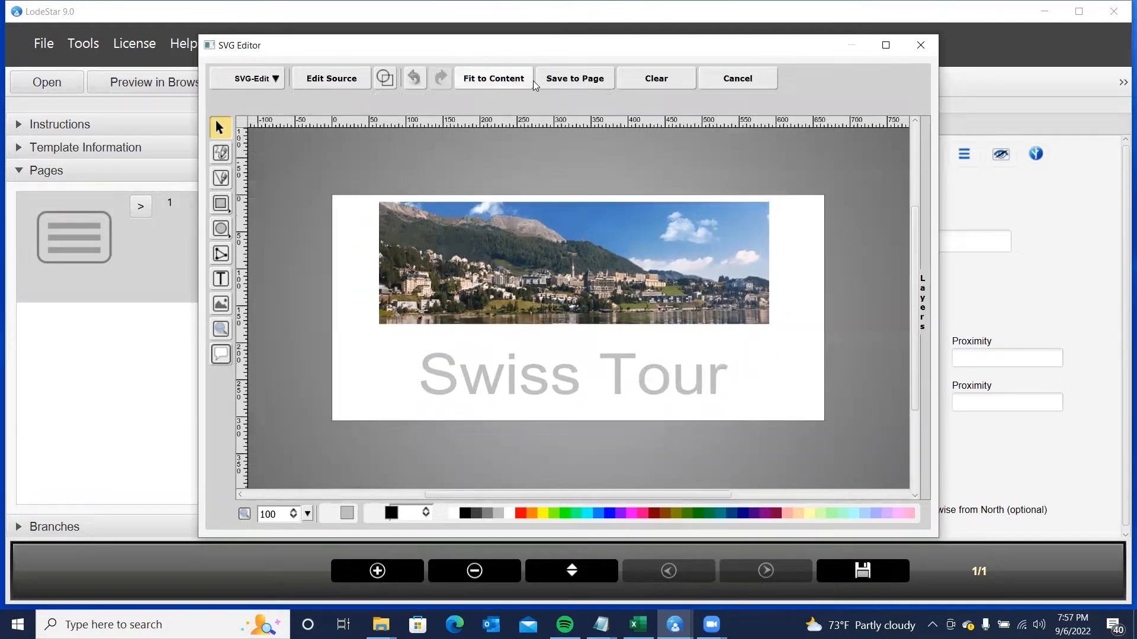
click(560, 79)
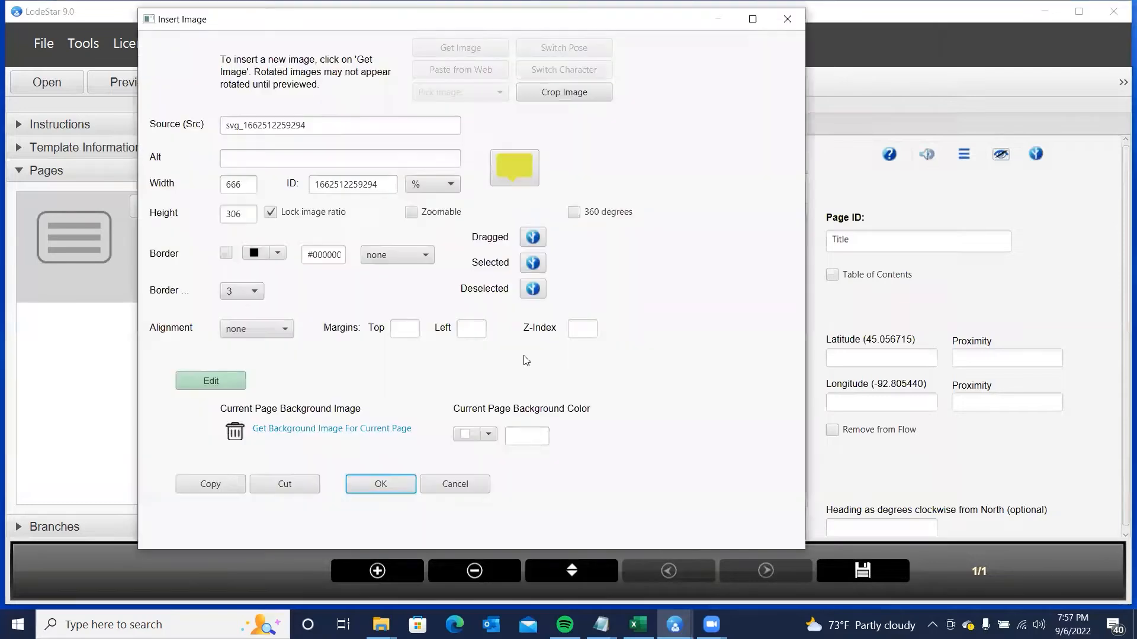
- Set the Swiss Tour banner's width to 90% in its image settings
click(432, 185)
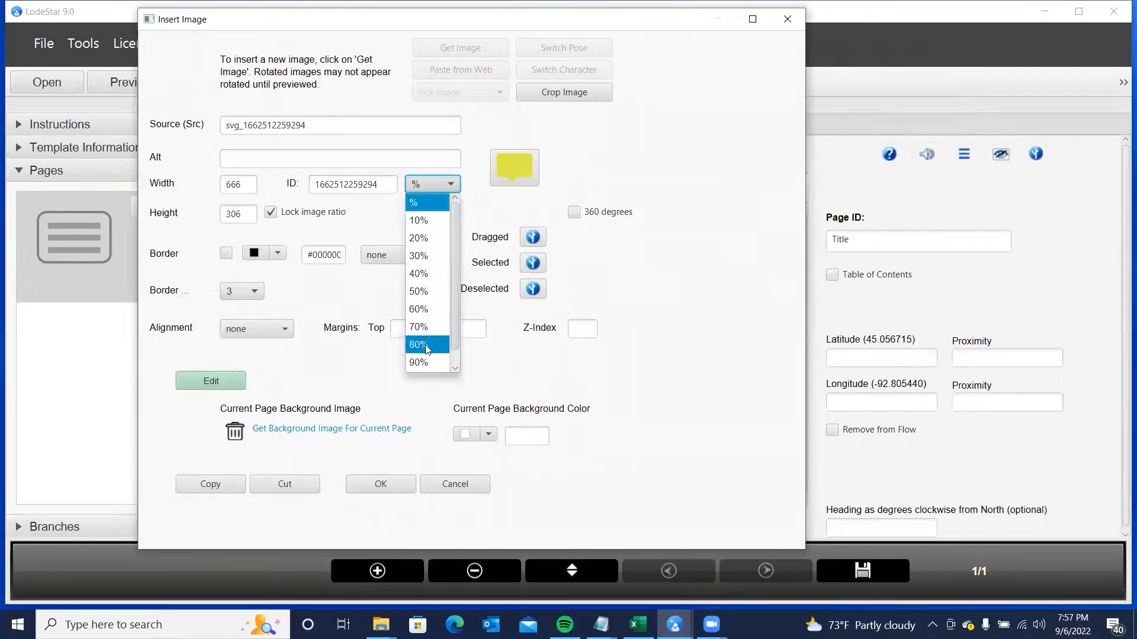
click(419, 361)
click(378, 483)
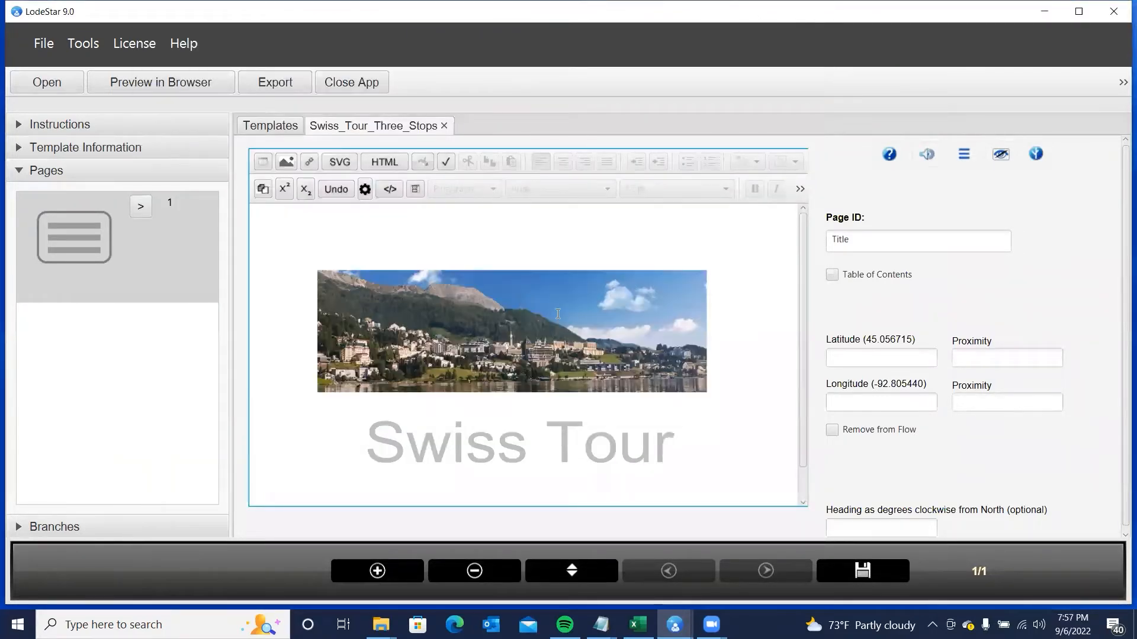
double_click(473, 339)
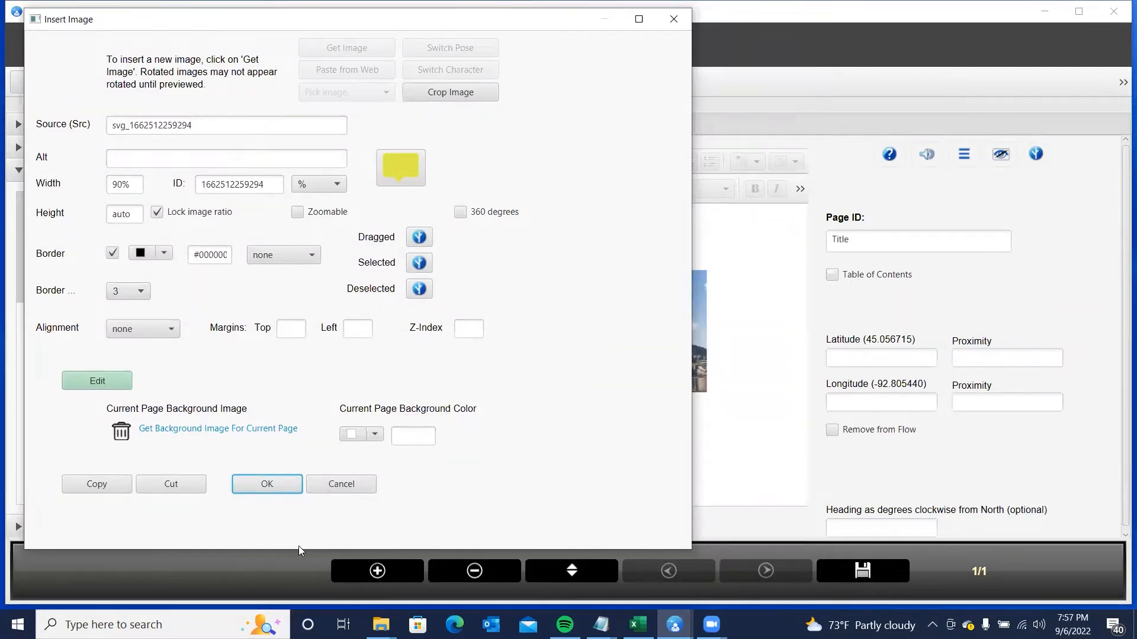
click(273, 484)
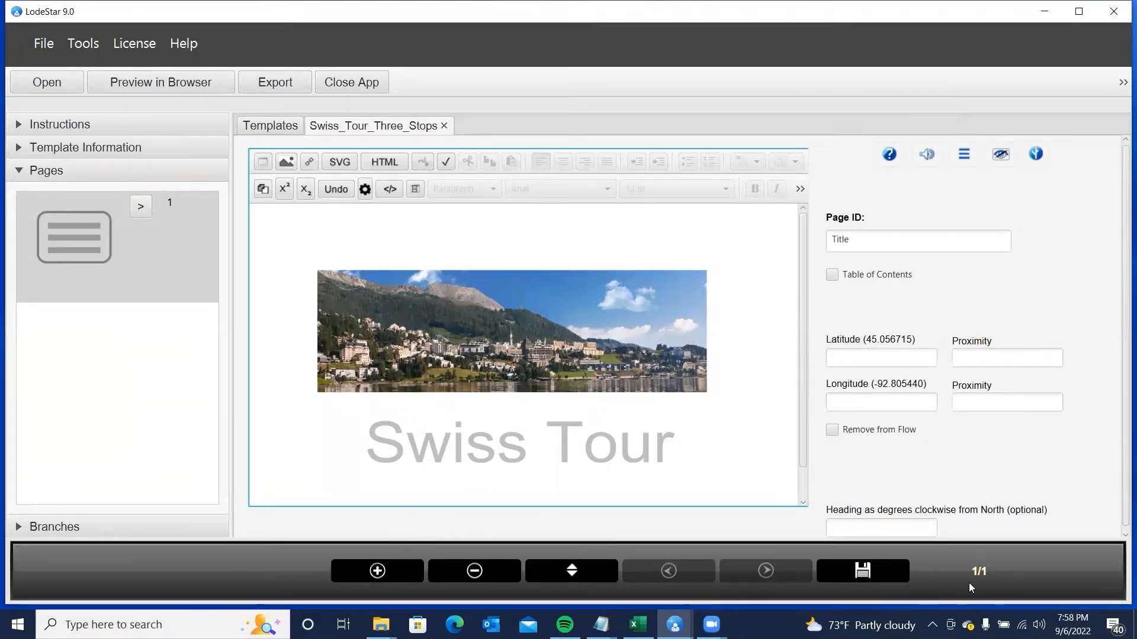
- Add a second page with Page ID Zernez and type 'Zernez' in its content
click(388, 577)
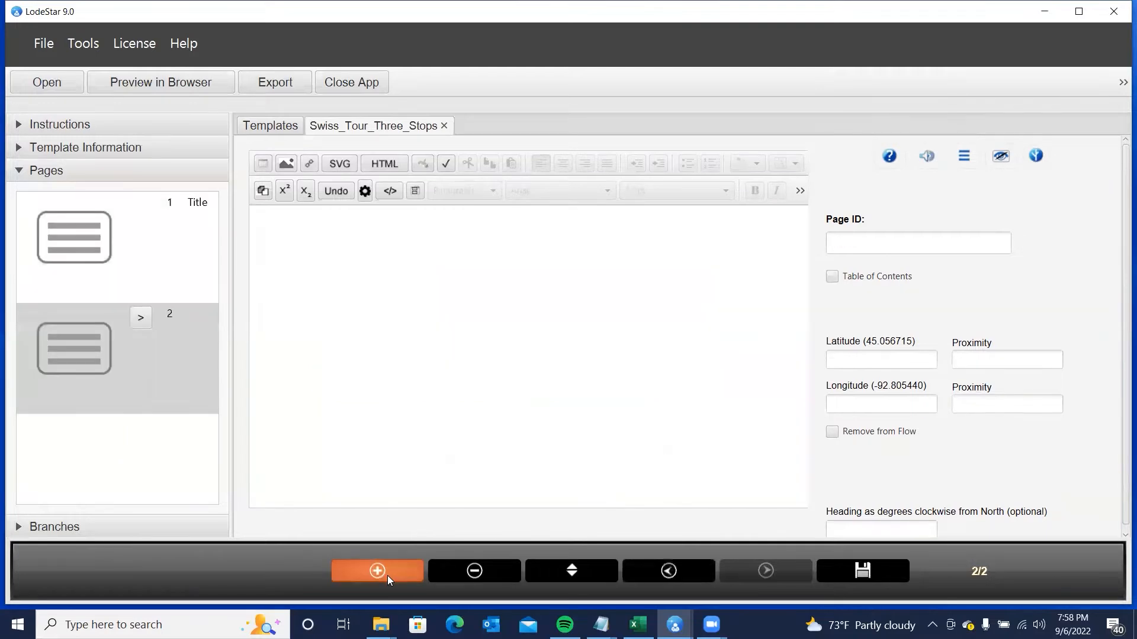
click(872, 238)
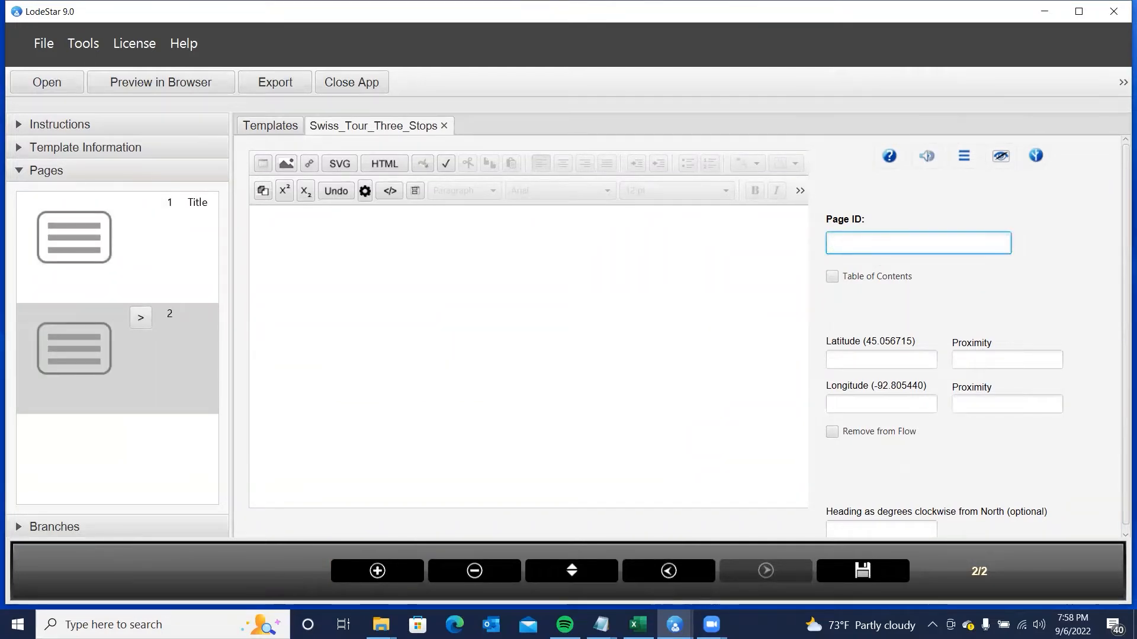
click(843, 242)
text(Ze)
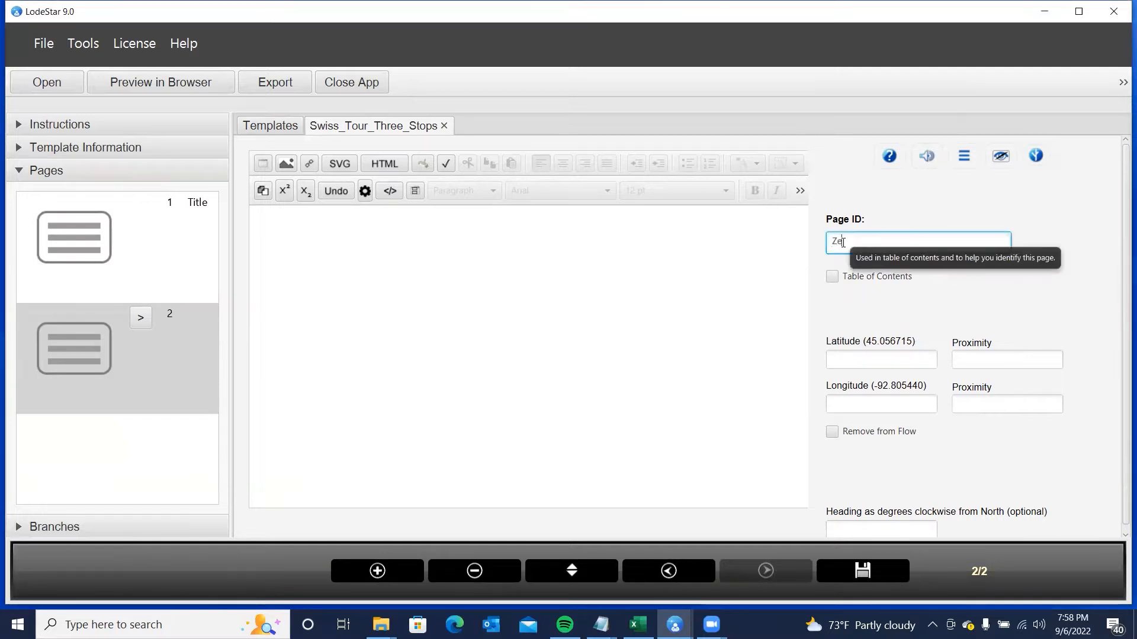
text(rma)
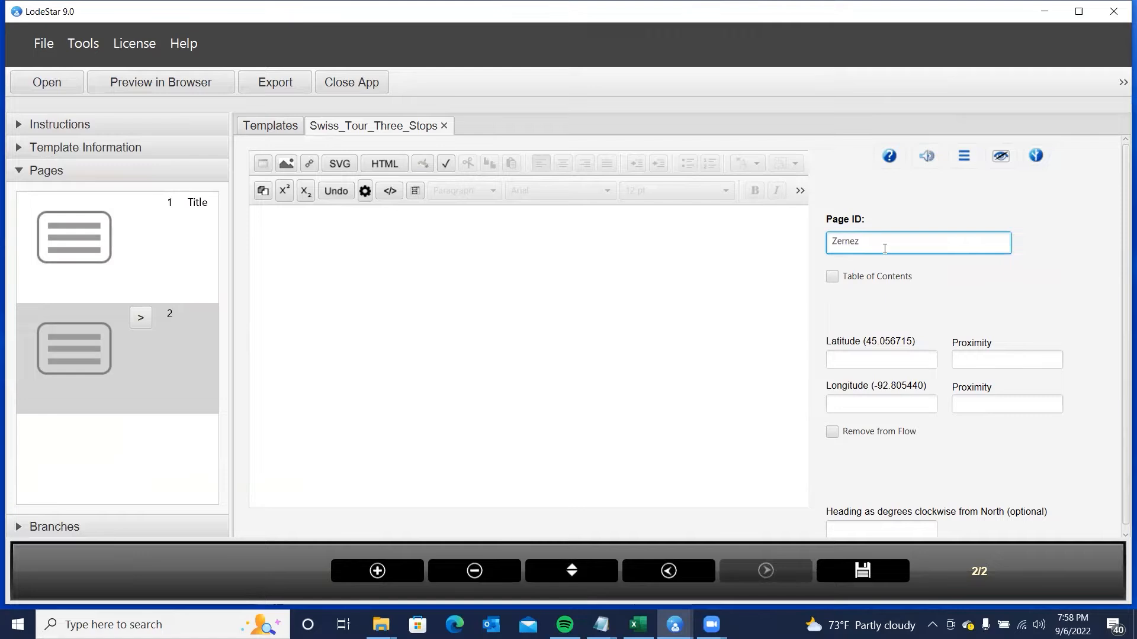
click(561, 307)
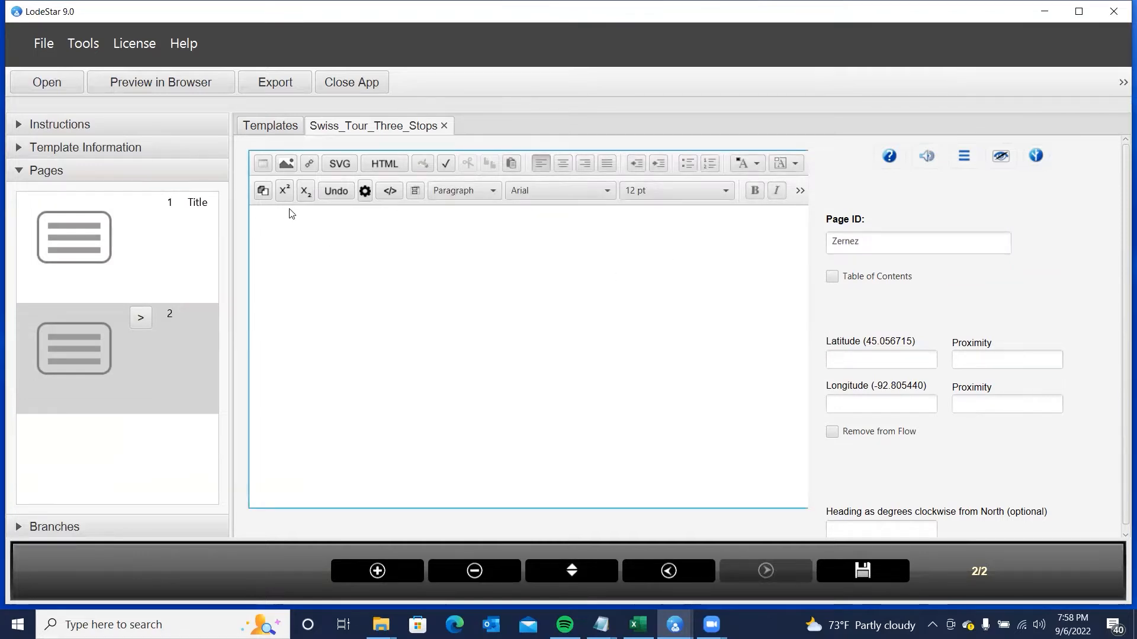
text(Zernez)
- Format 'Zernez' as a black Heading 1 and start a plain paragraph below it
drag(364, 222, 265, 209)
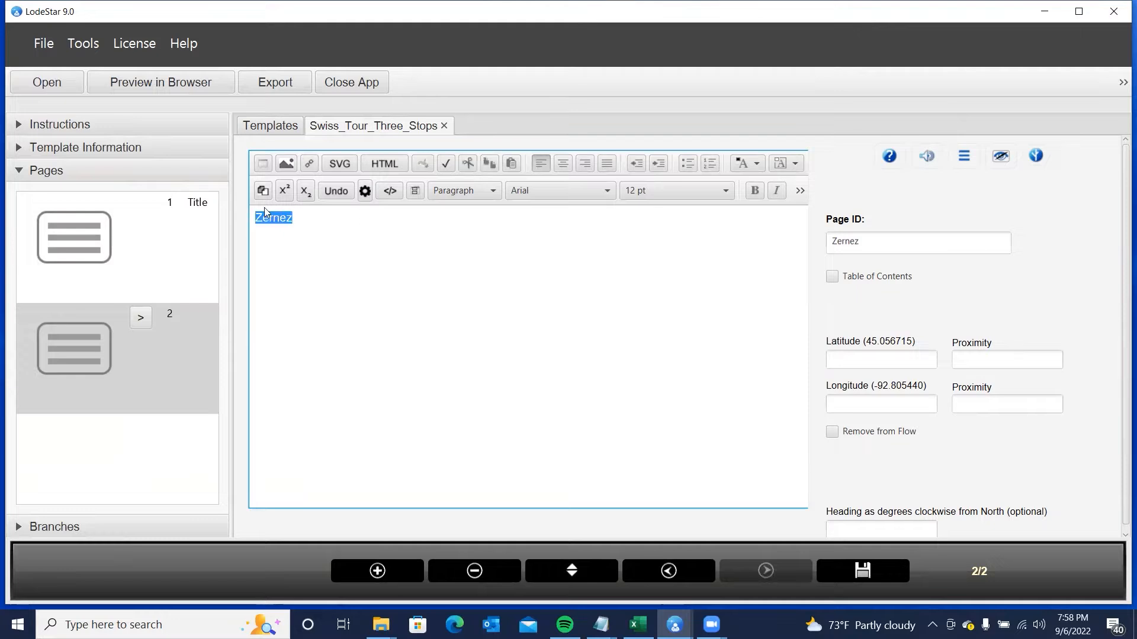
click(479, 191)
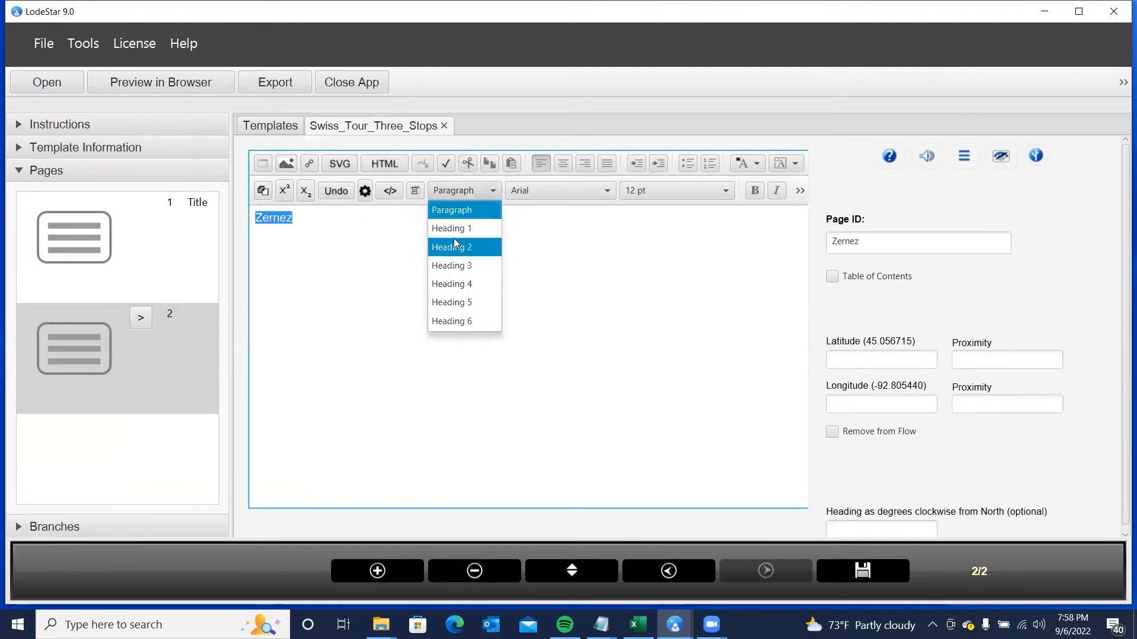
click(449, 228)
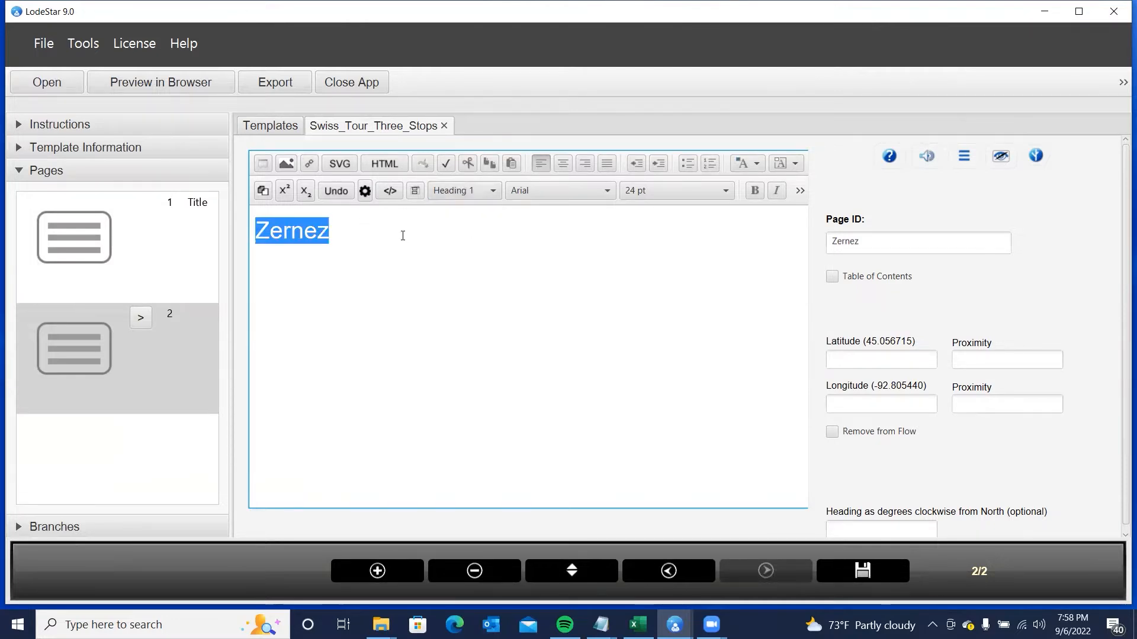
click(371, 232)
drag(370, 233, 232, 224)
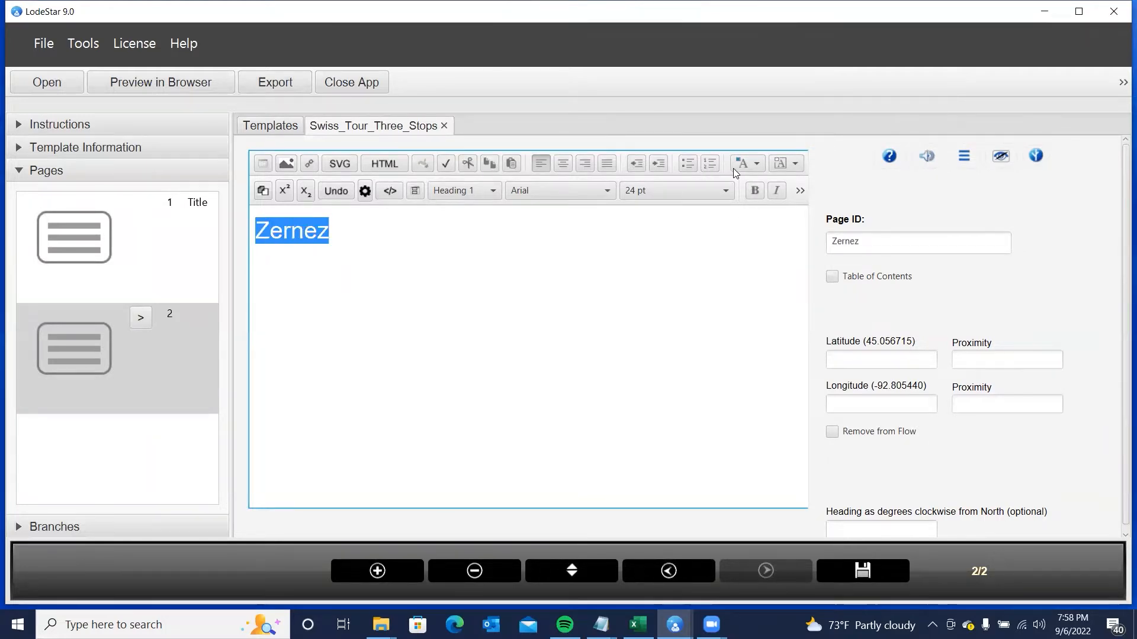
click(758, 164)
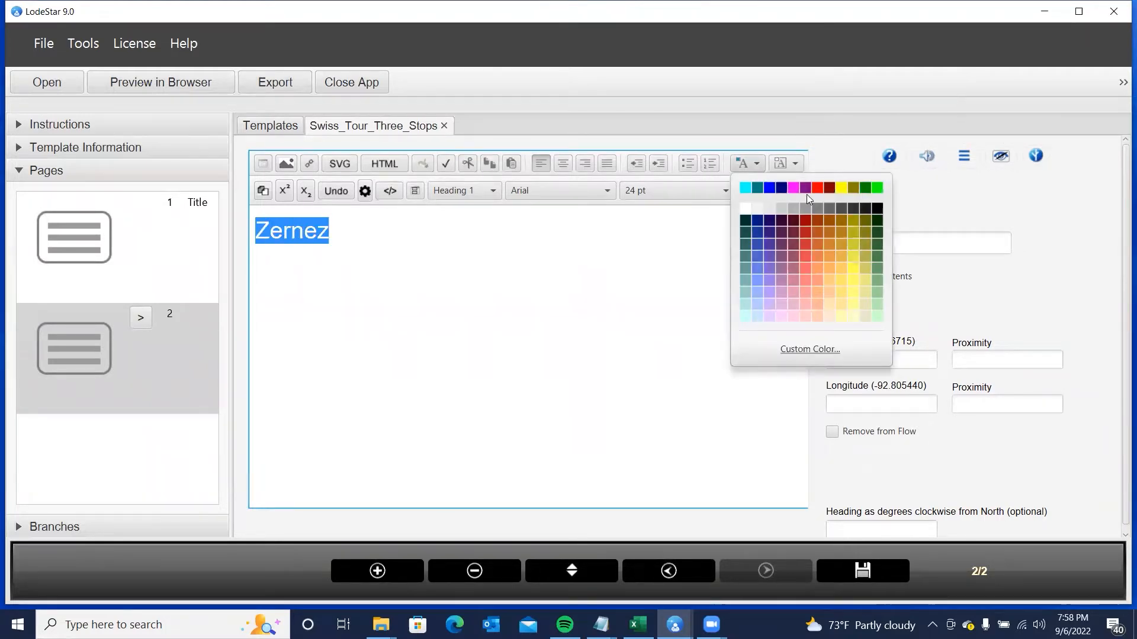
click(877, 209)
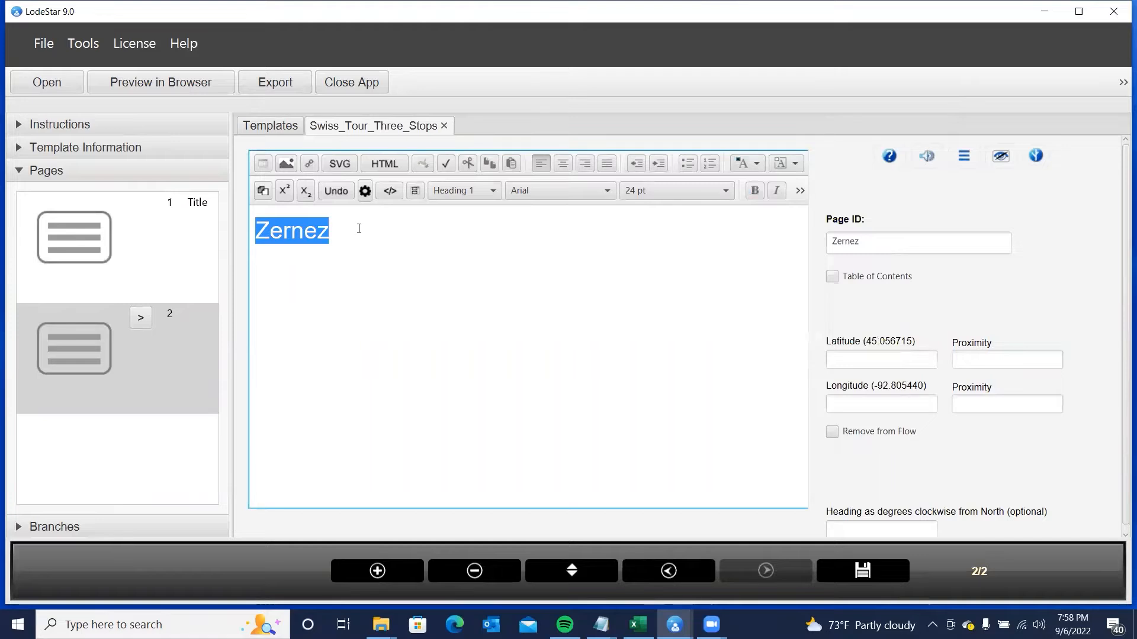
click(359, 229)
key(Return)
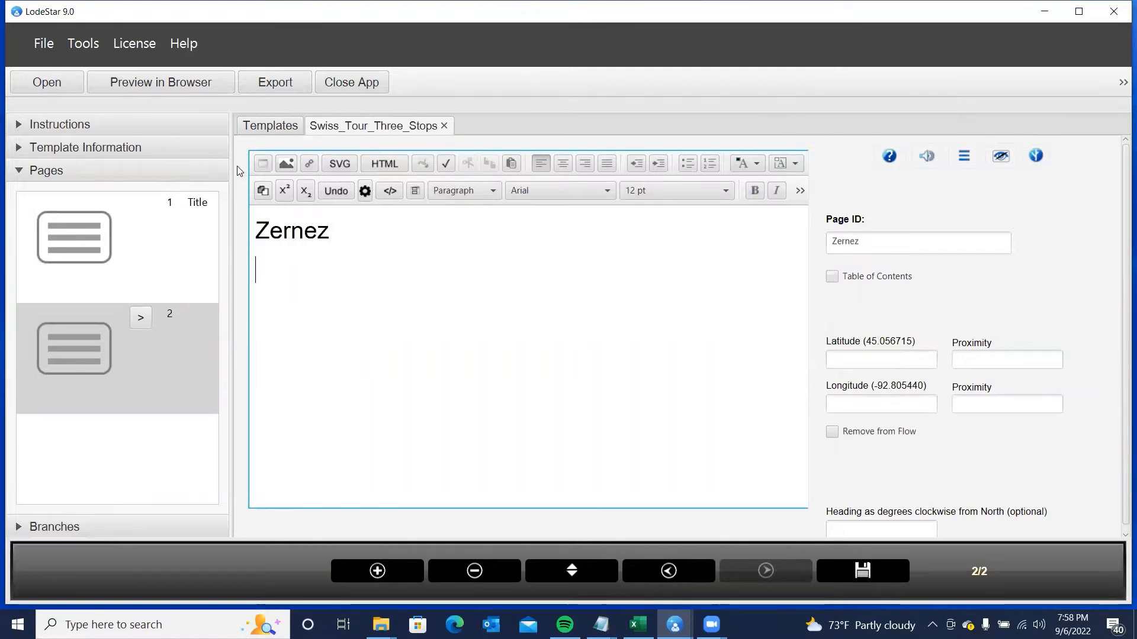
- Upload the zernez.jpg photo, accepting the image size optimization
click(290, 164)
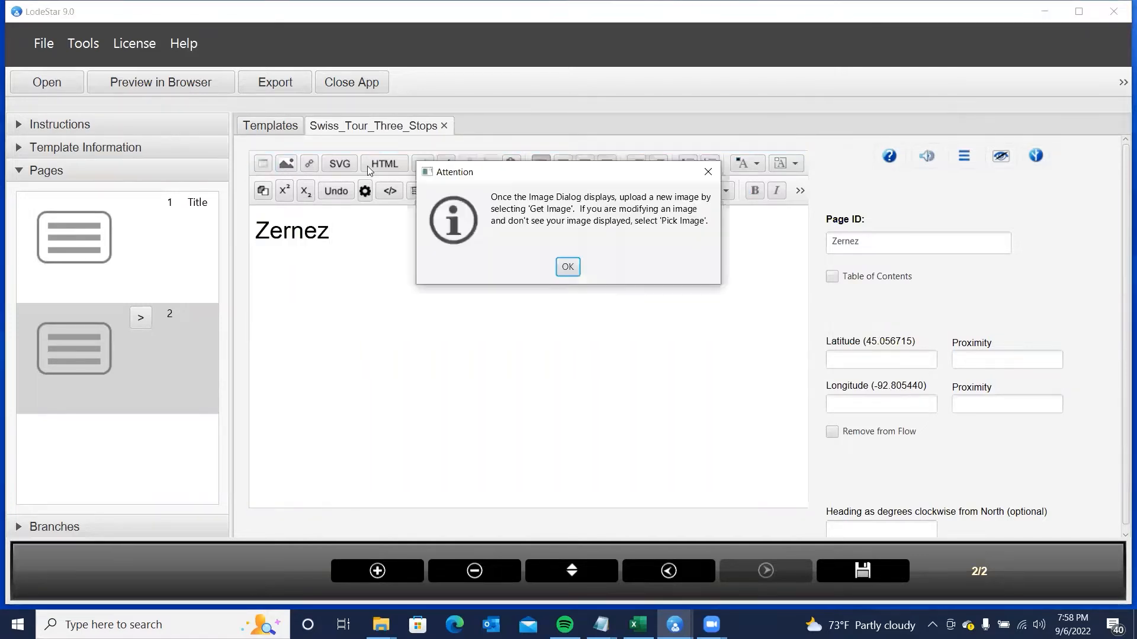
click(566, 267)
click(450, 47)
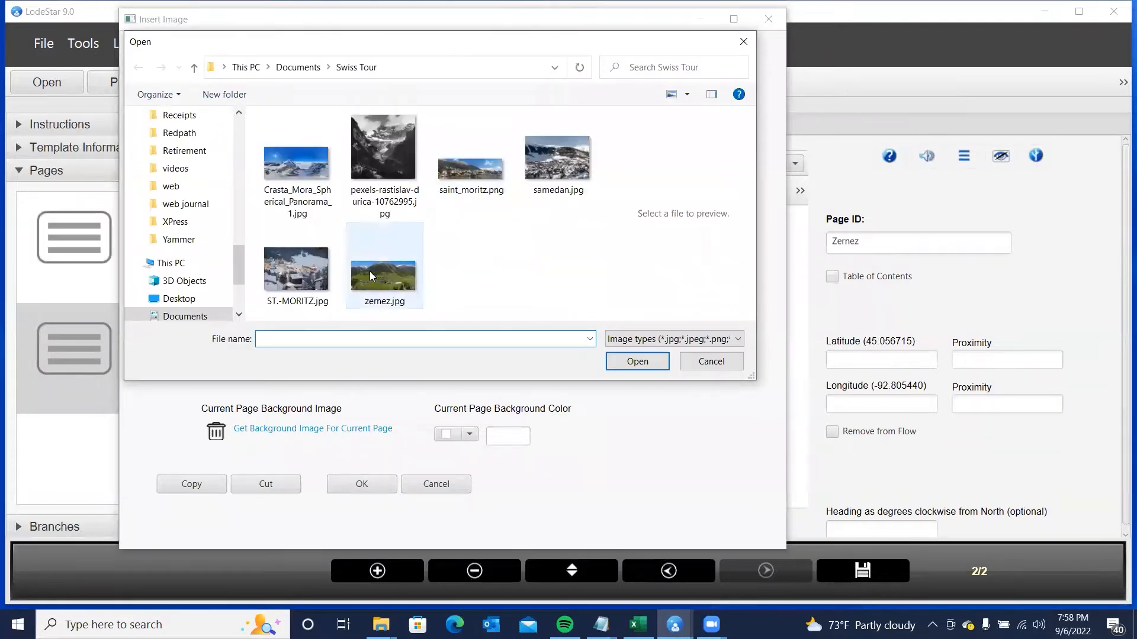
click(367, 271)
click(622, 362)
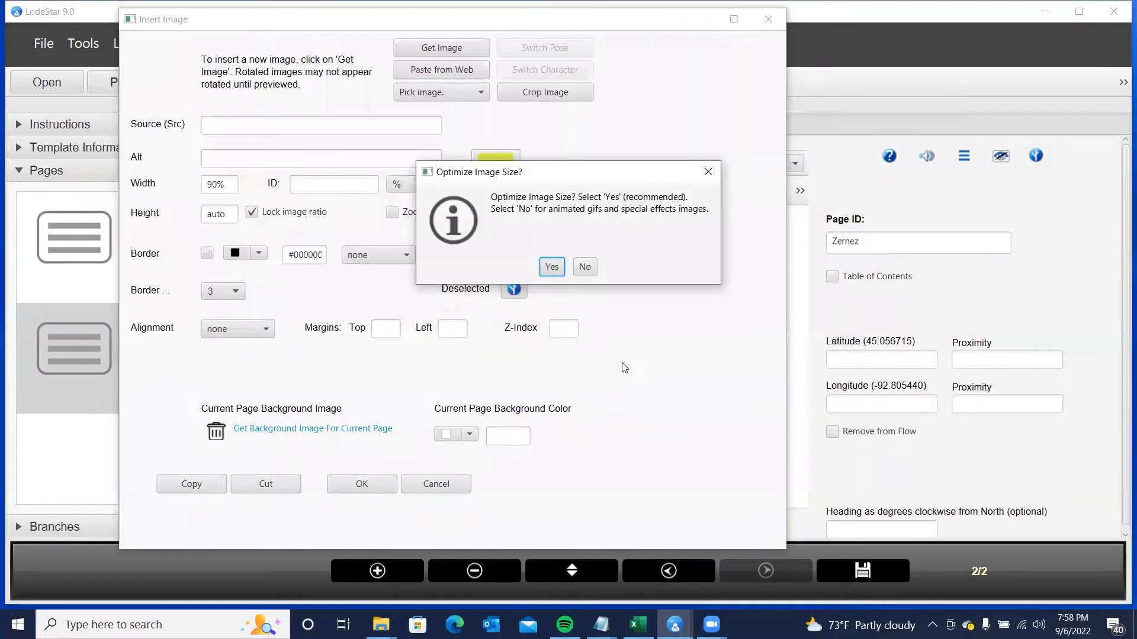
click(551, 267)
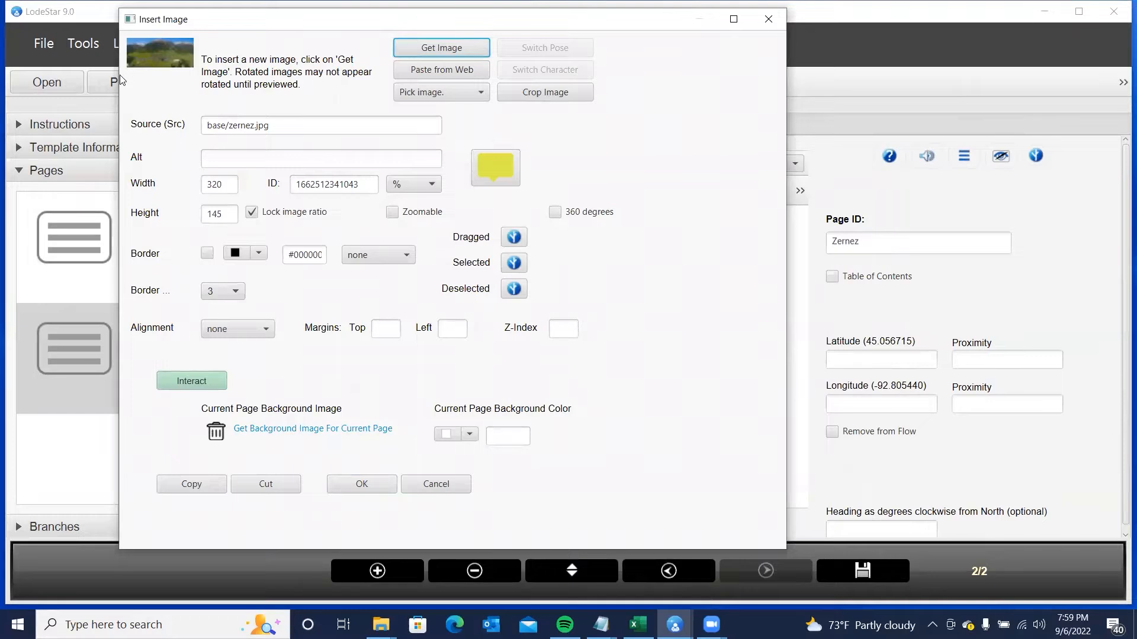
- Insert the photo at 90% width with a solid border
click(409, 187)
click(402, 362)
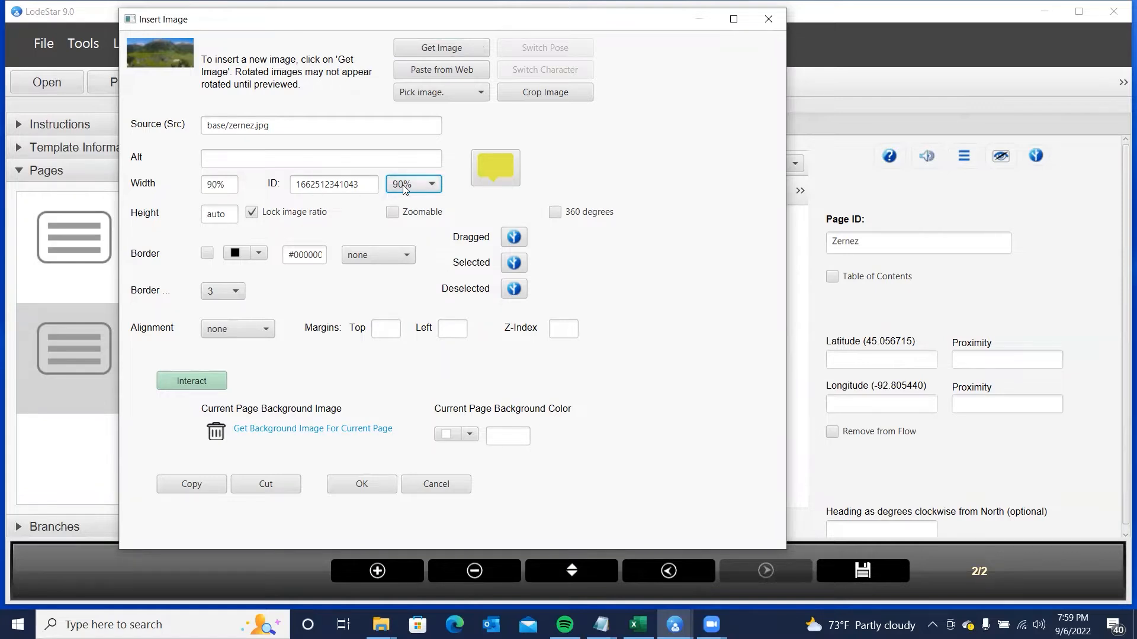
click(206, 253)
click(364, 261)
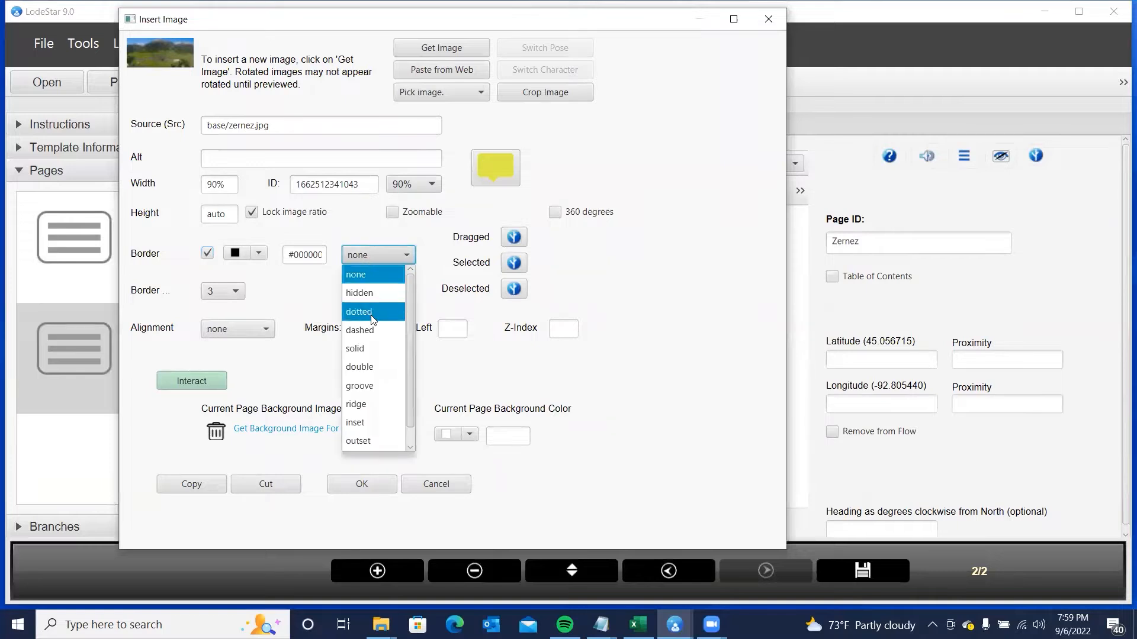
click(365, 353)
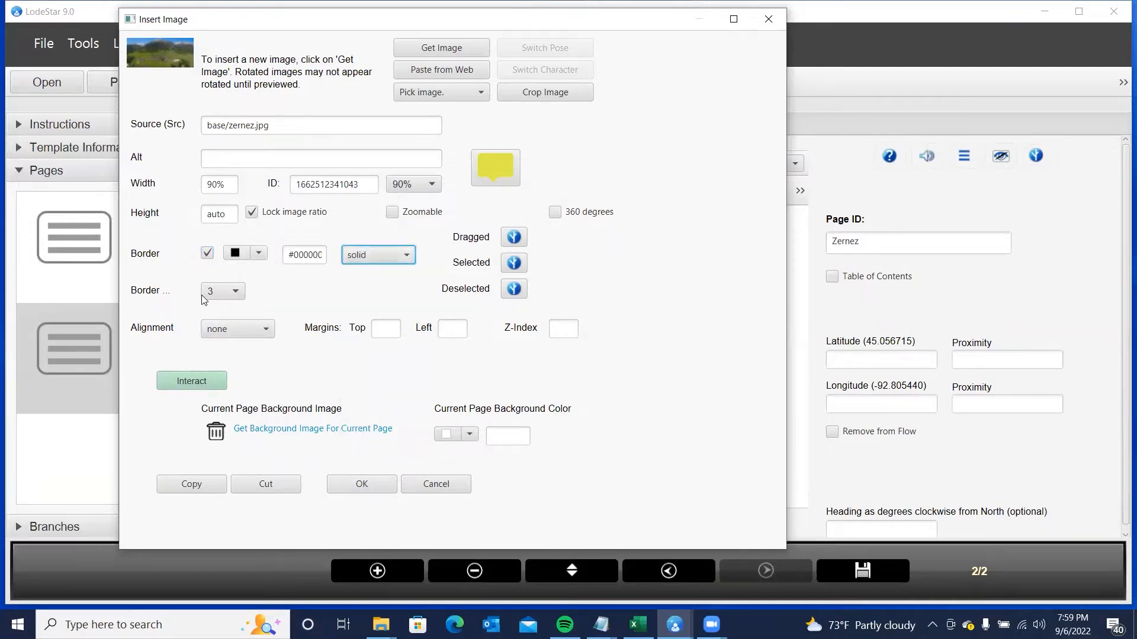
click(362, 485)
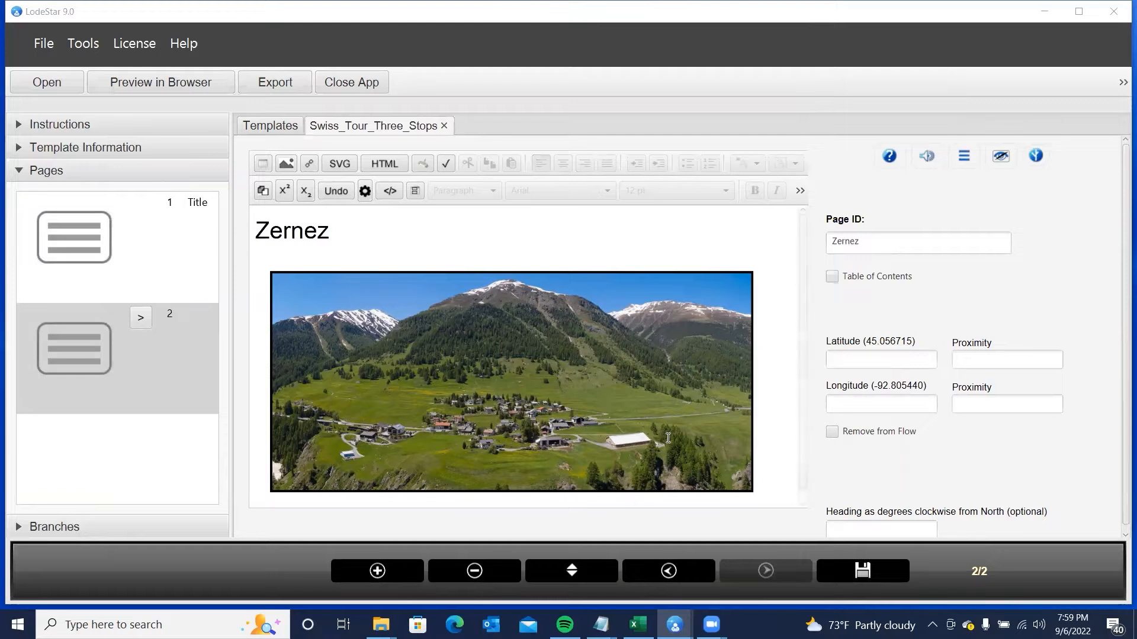
- Paste latitude 46.698707 and longitude 10.093483 for the Zernez page
click(866, 363)
text(46.698767)
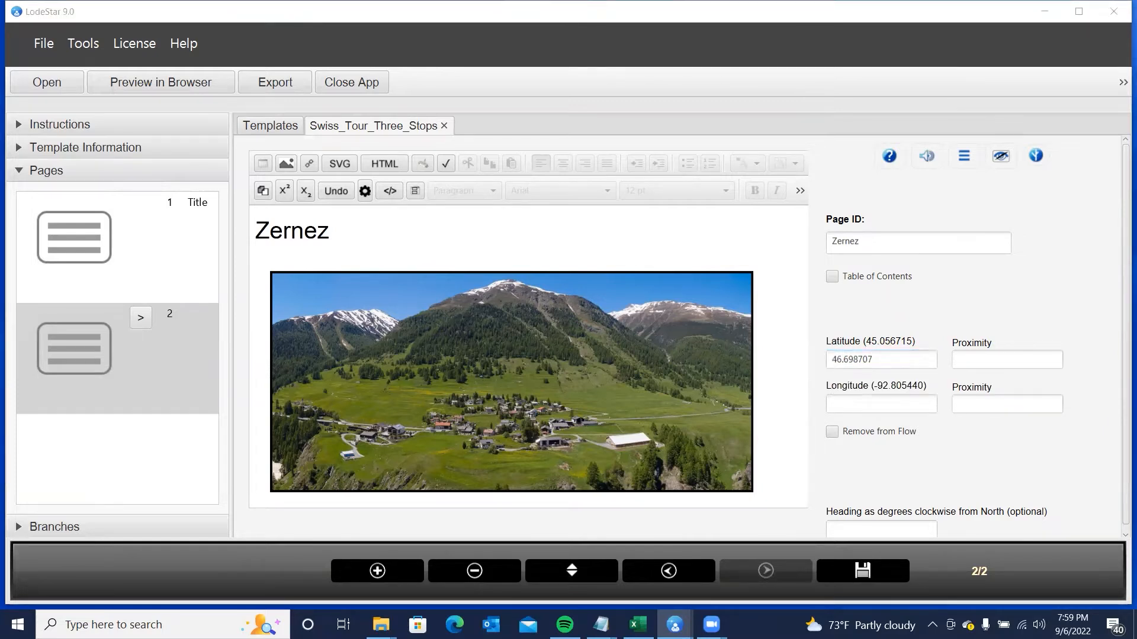
click(860, 403)
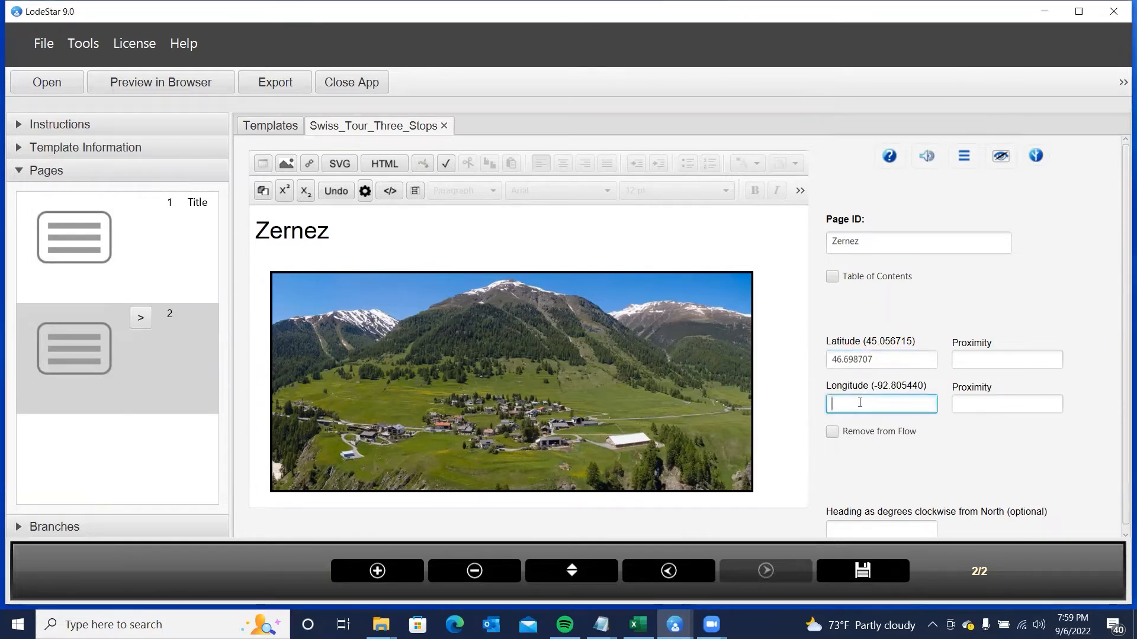
text(10.093483)
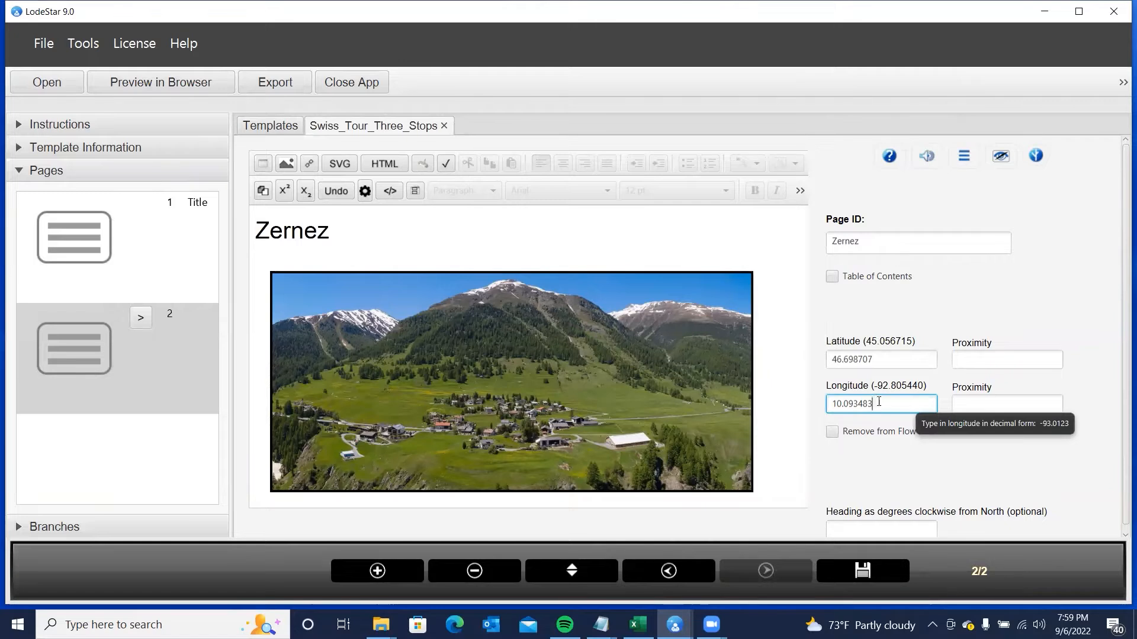
- Set both proximities to 100, recheck the coordinates, and add a blank third page
click(965, 358)
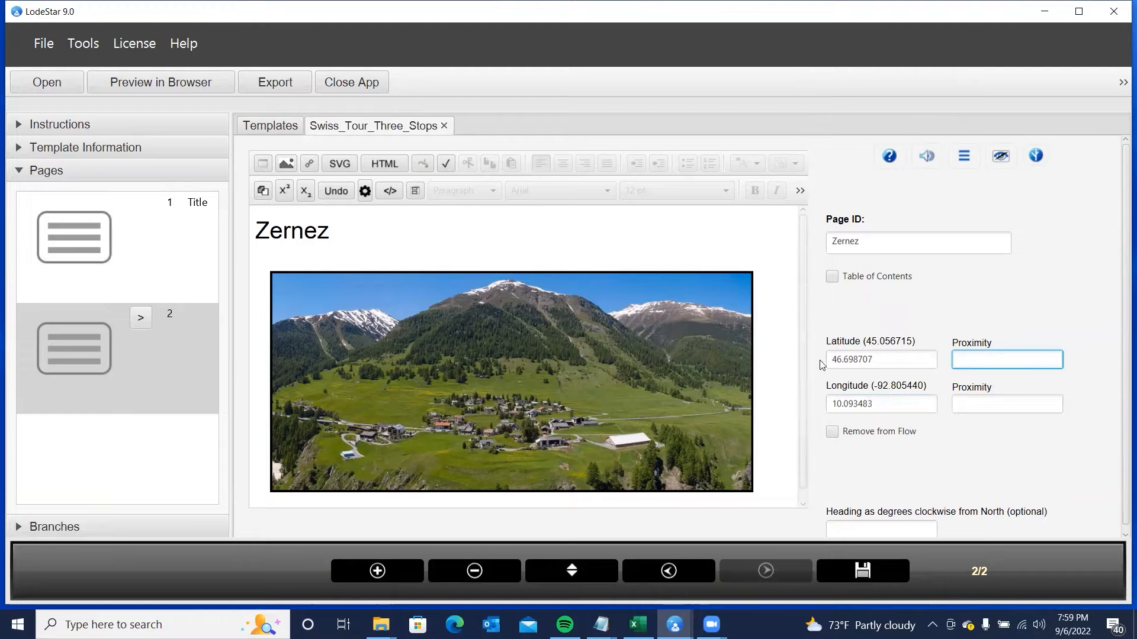
text(100)
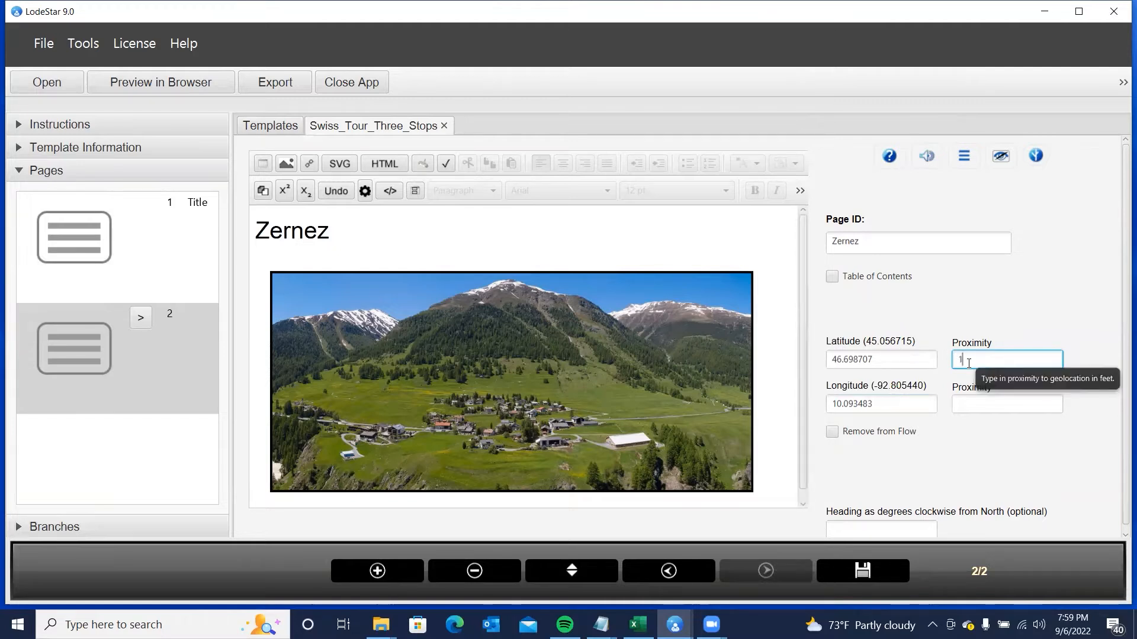
click(972, 403)
text(100)
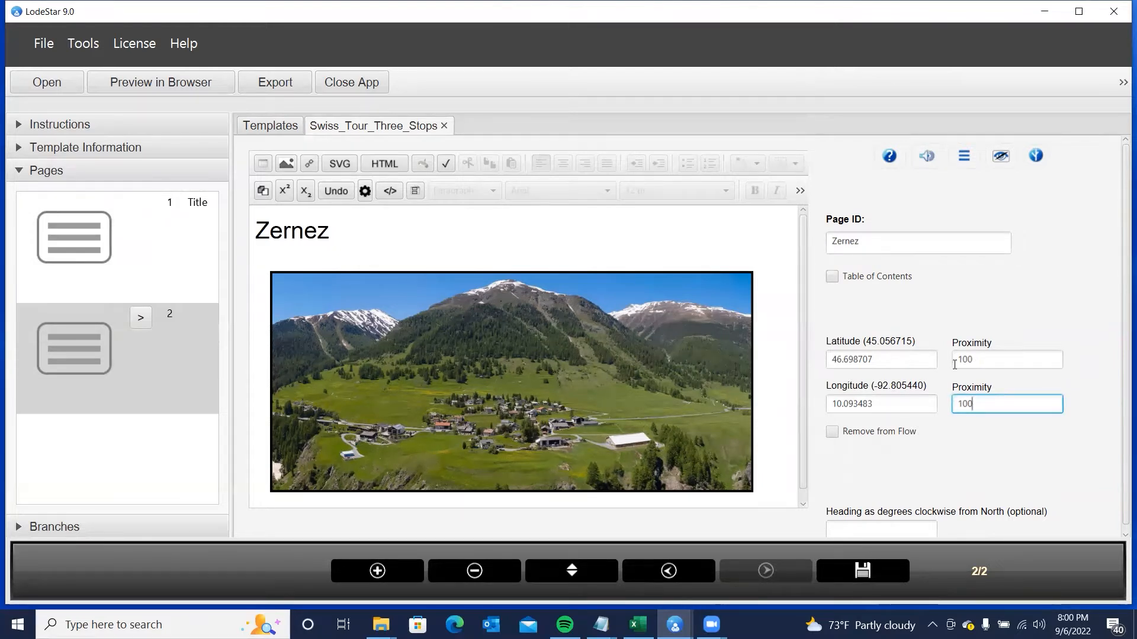
click(856, 359)
click(850, 403)
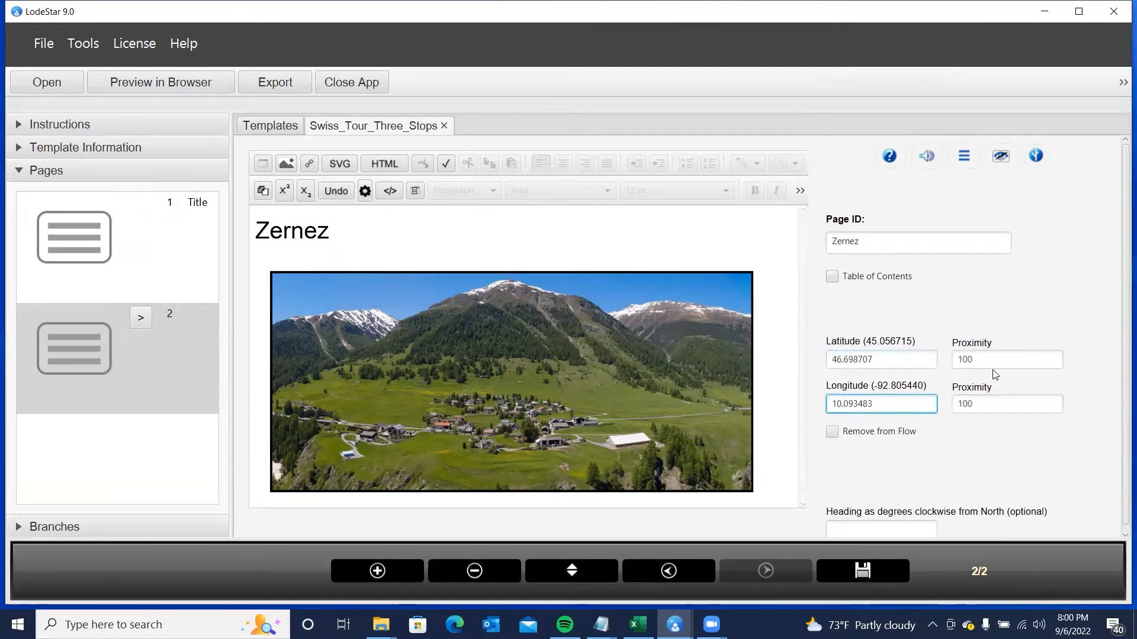
click(847, 358)
click(857, 403)
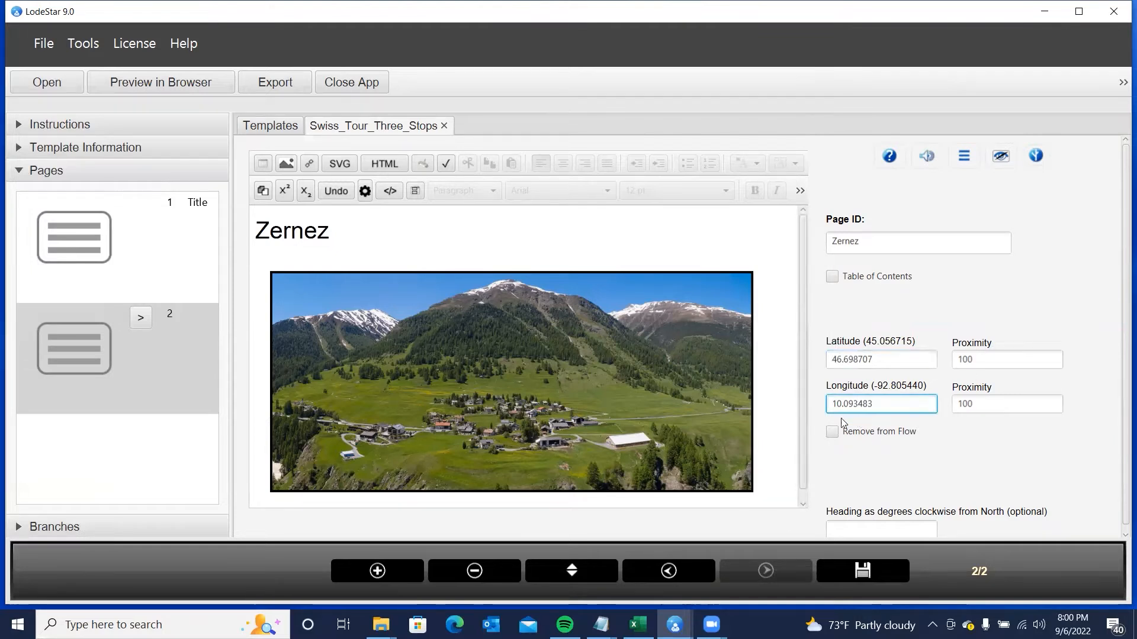
click(390, 571)
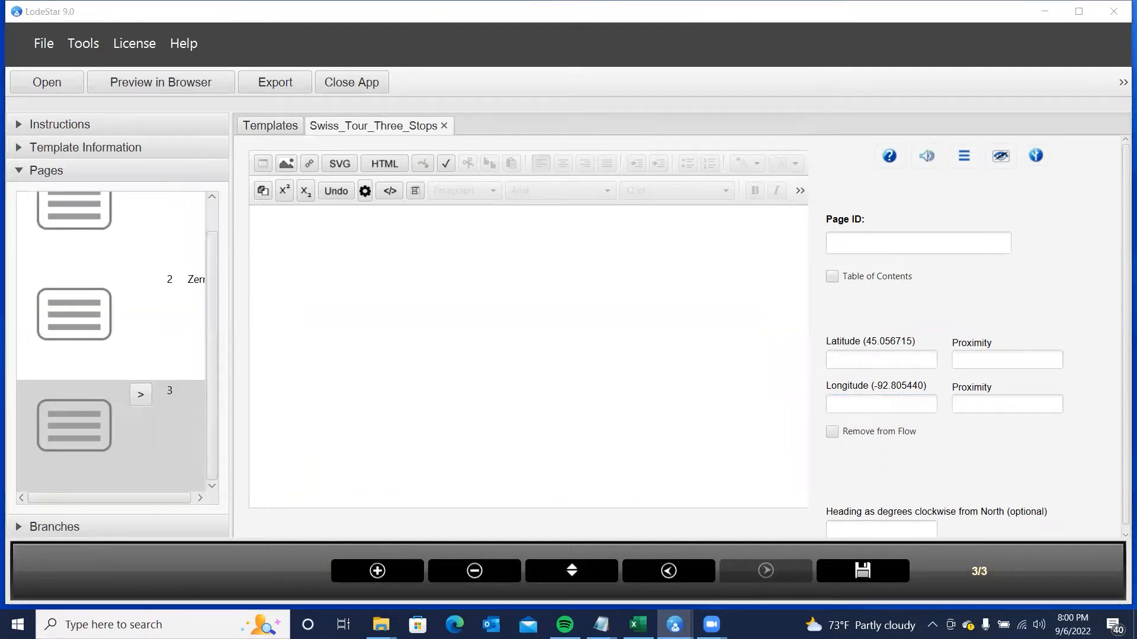
- Type 'Crasta Mora' on page 3, make it a black Heading 1, and add a paragraph below
click(309, 255)
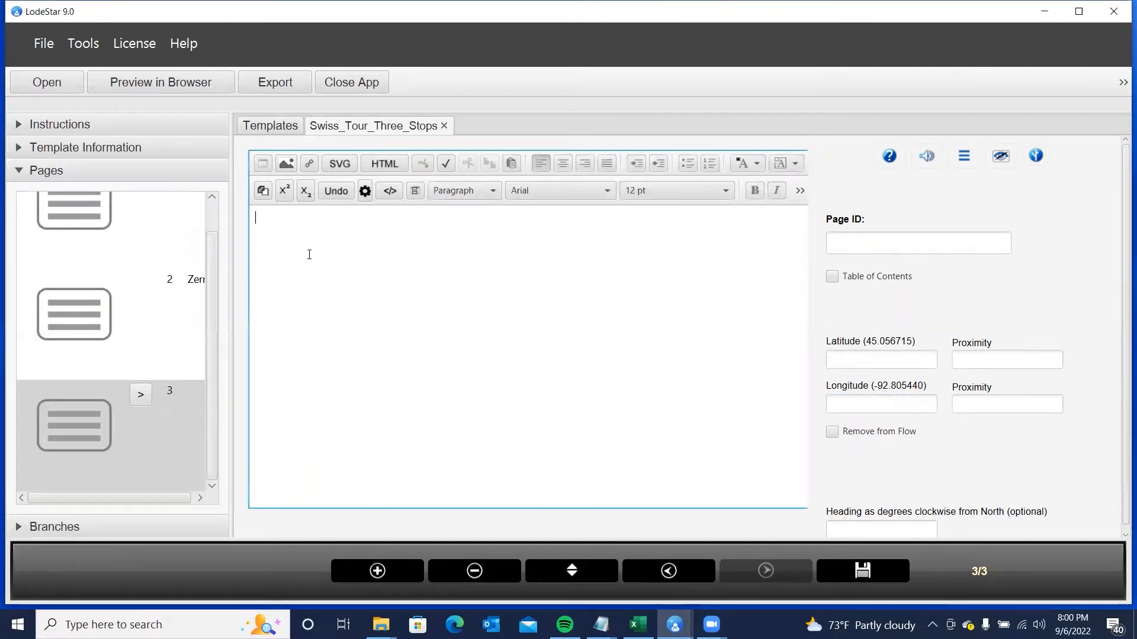
text(Crasta Mora)
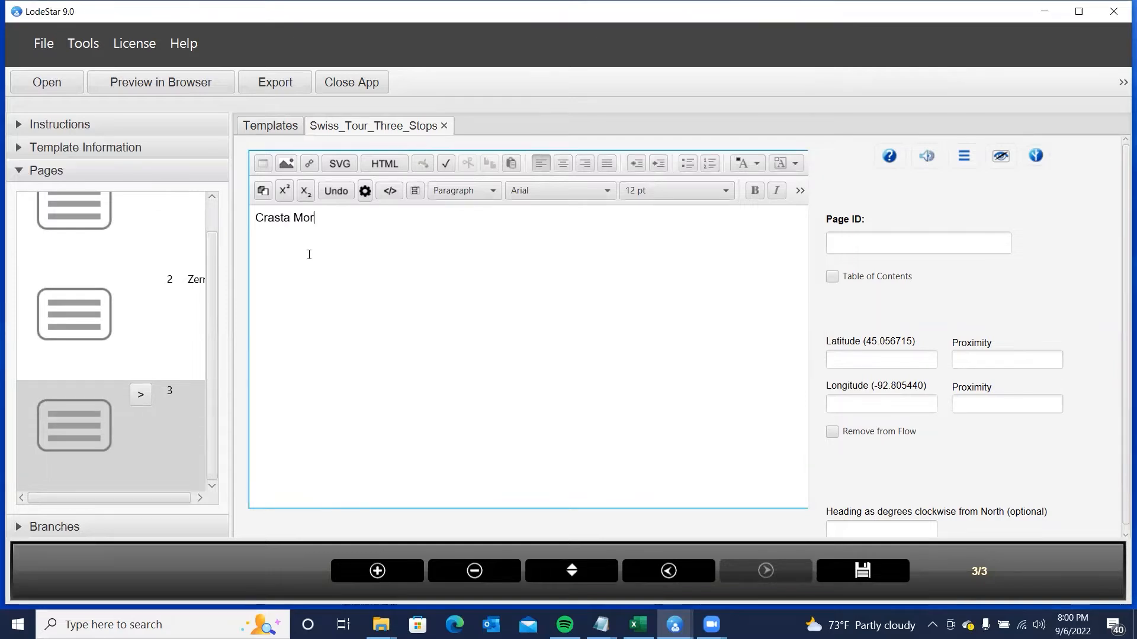
drag(361, 218, 202, 213)
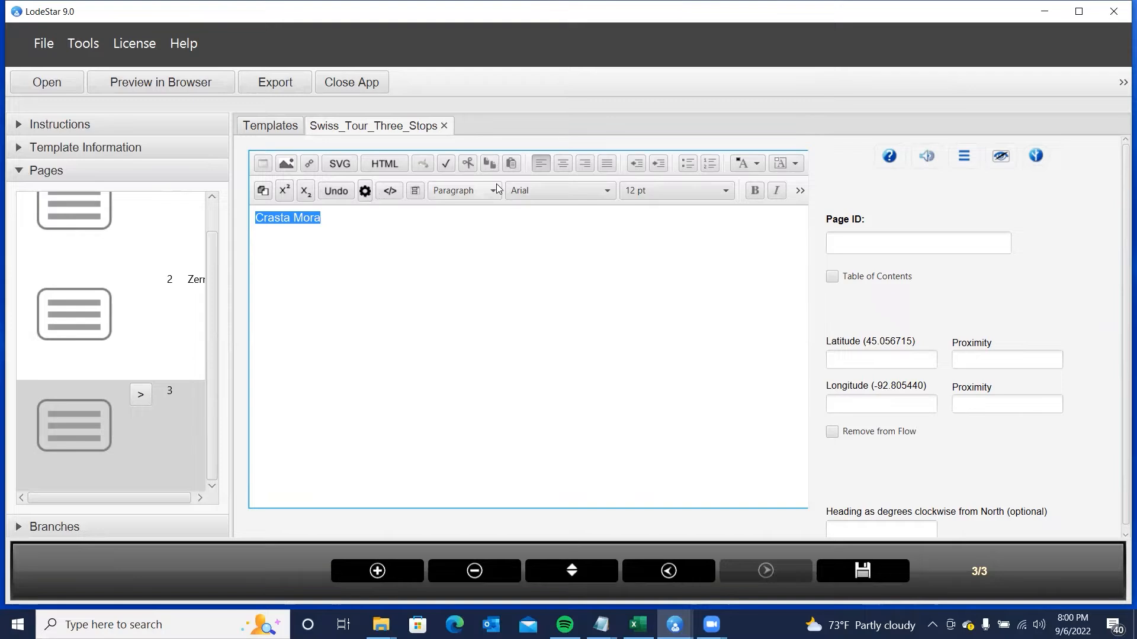
click(451, 191)
click(448, 231)
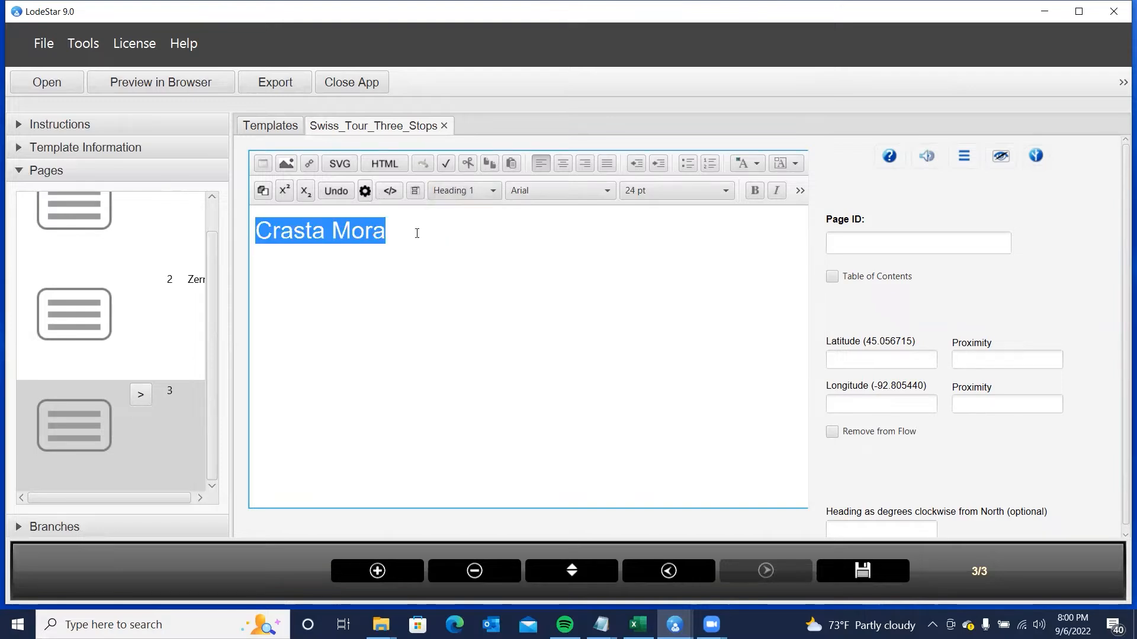
click(756, 164)
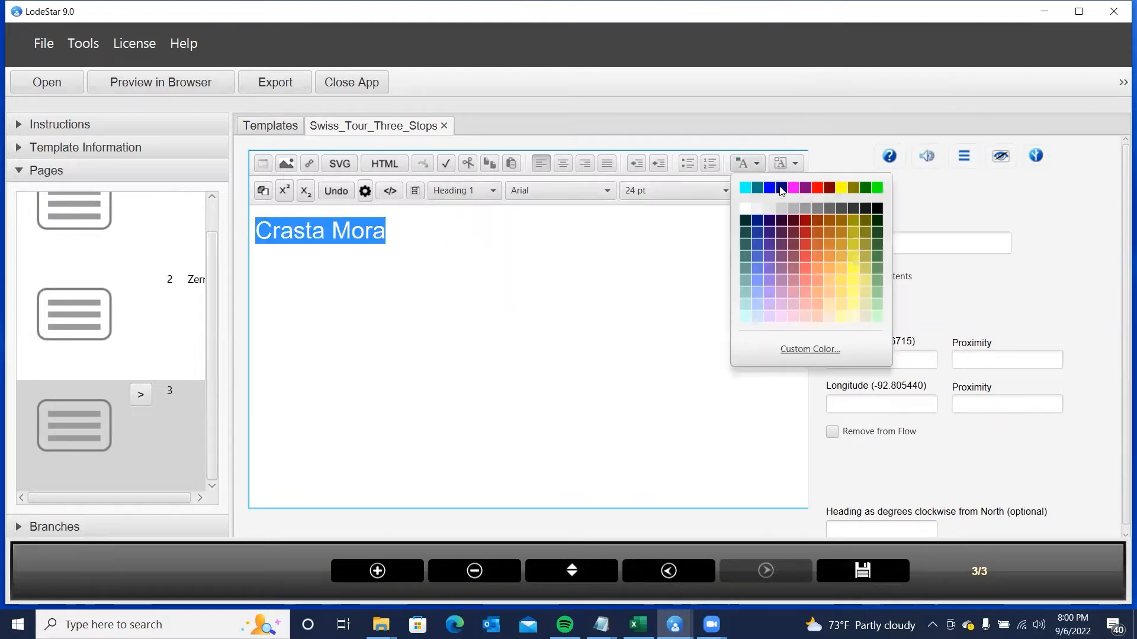
click(878, 210)
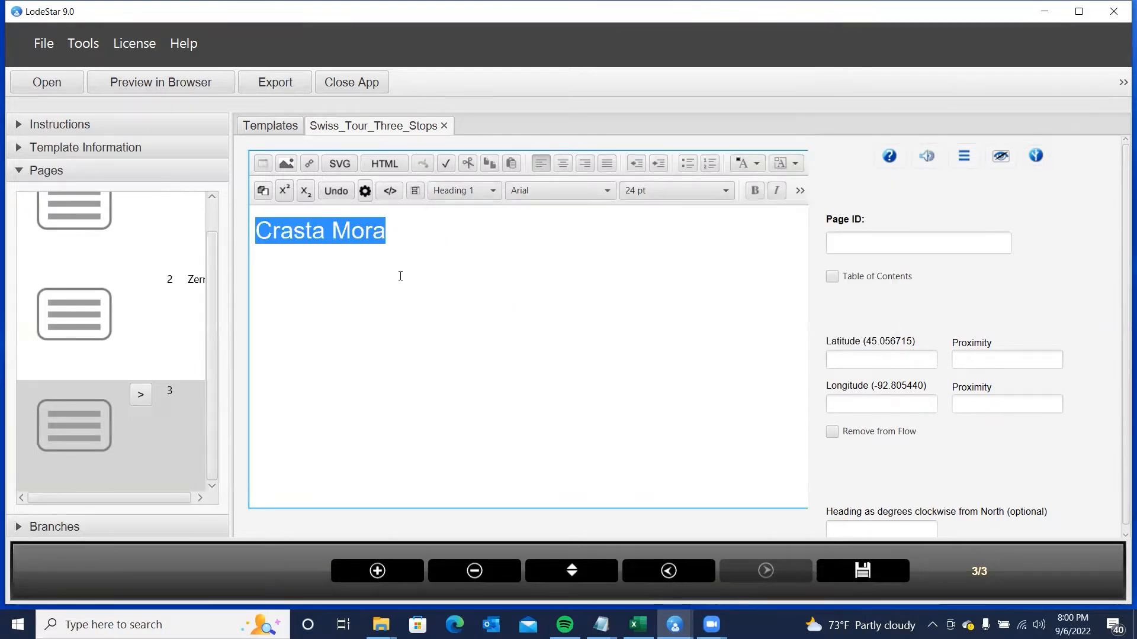
click(398, 242)
key(Return)
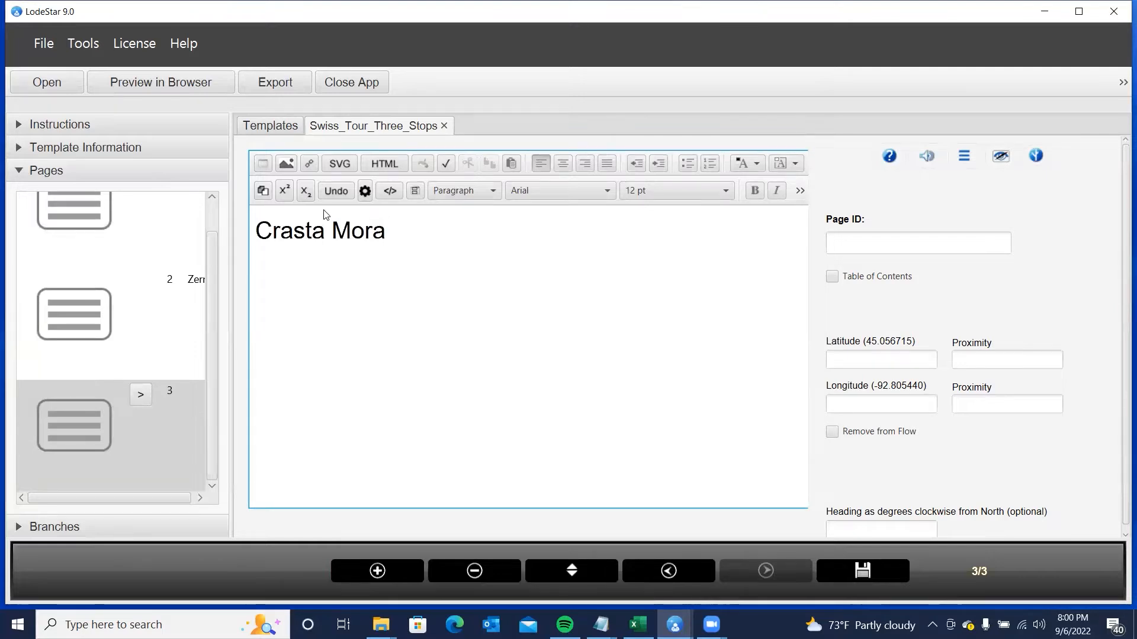
- Upload the Crasta Mora panorama photo, accepting the image size optimization
click(287, 163)
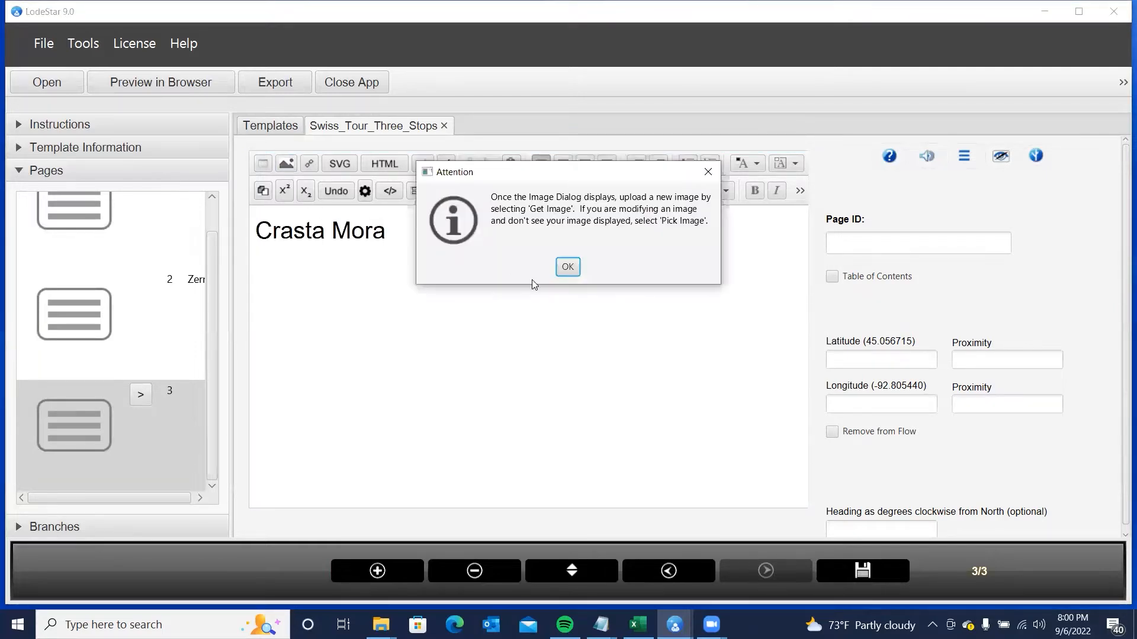
click(562, 269)
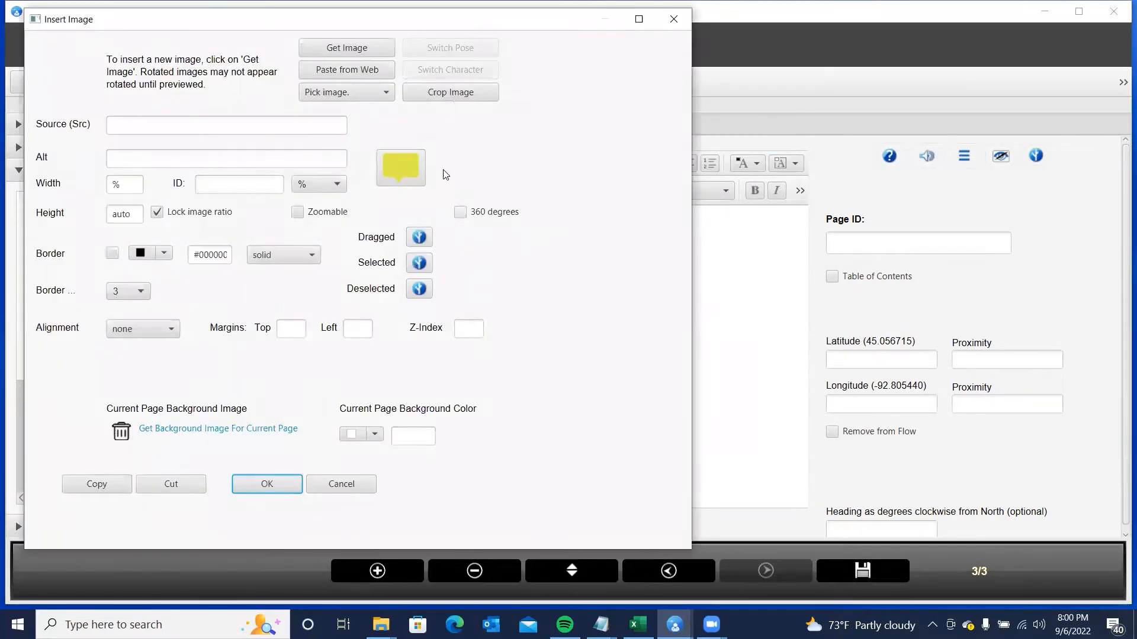
click(338, 48)
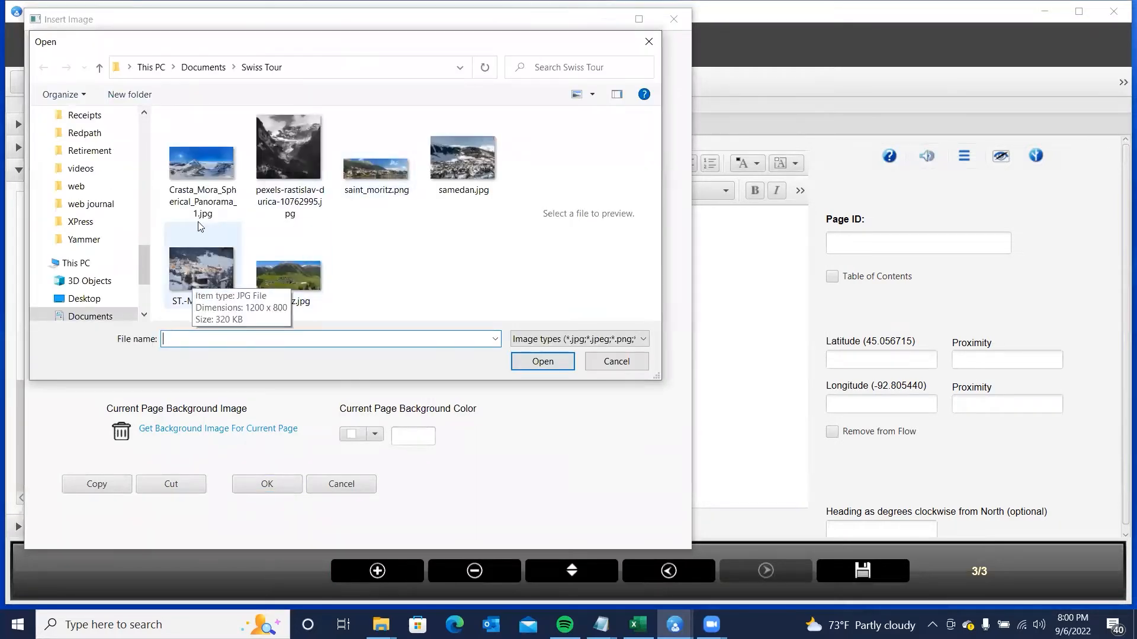
click(202, 170)
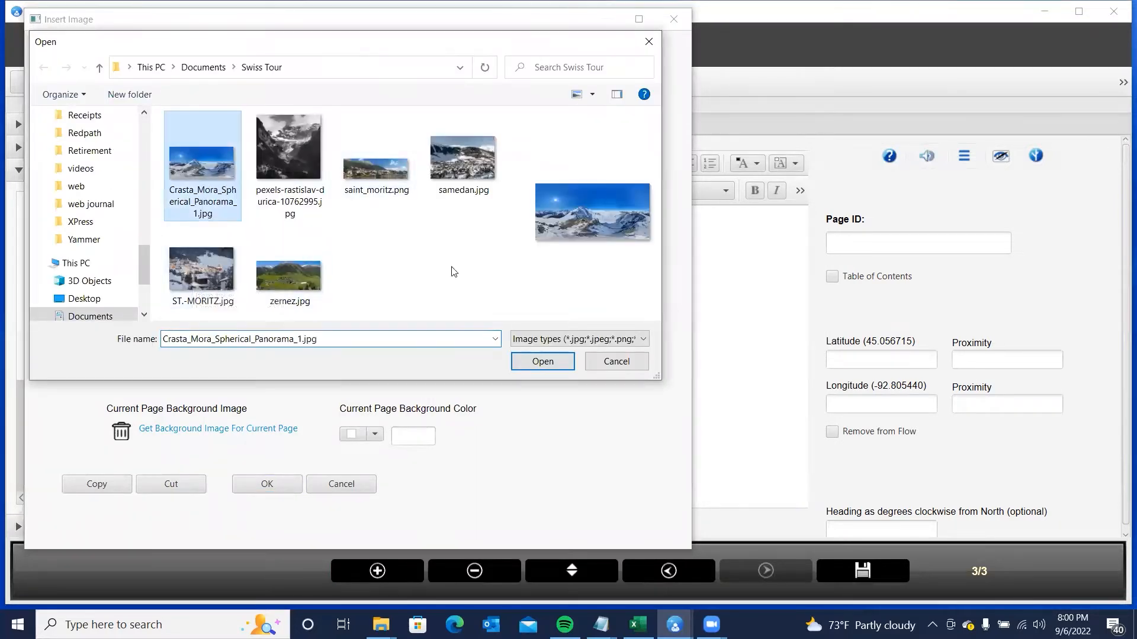
click(552, 361)
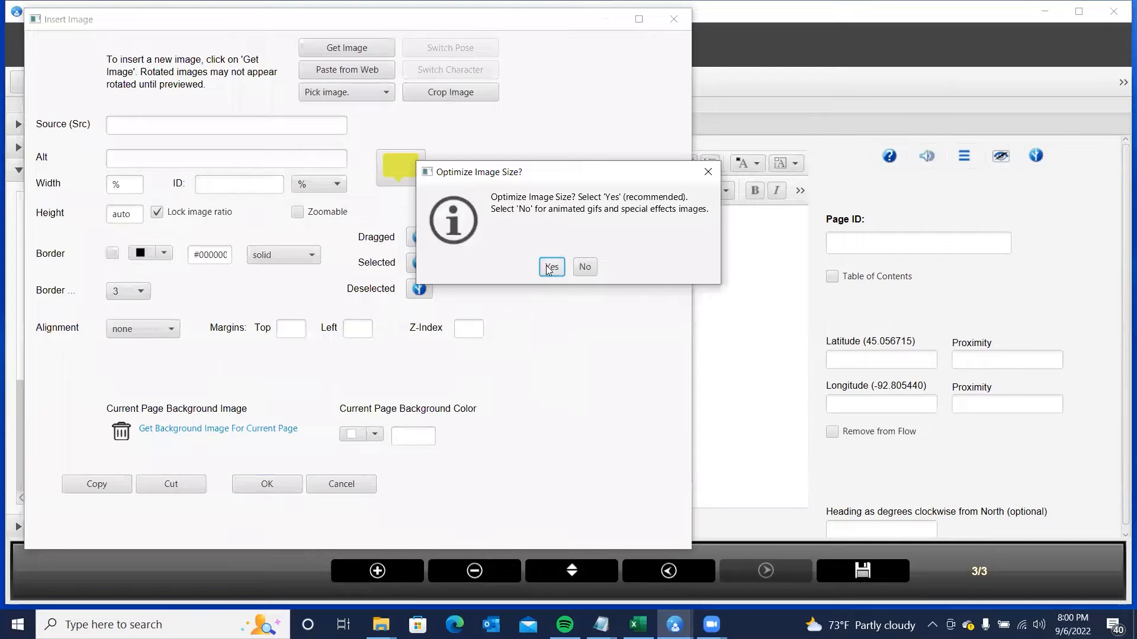
click(550, 267)
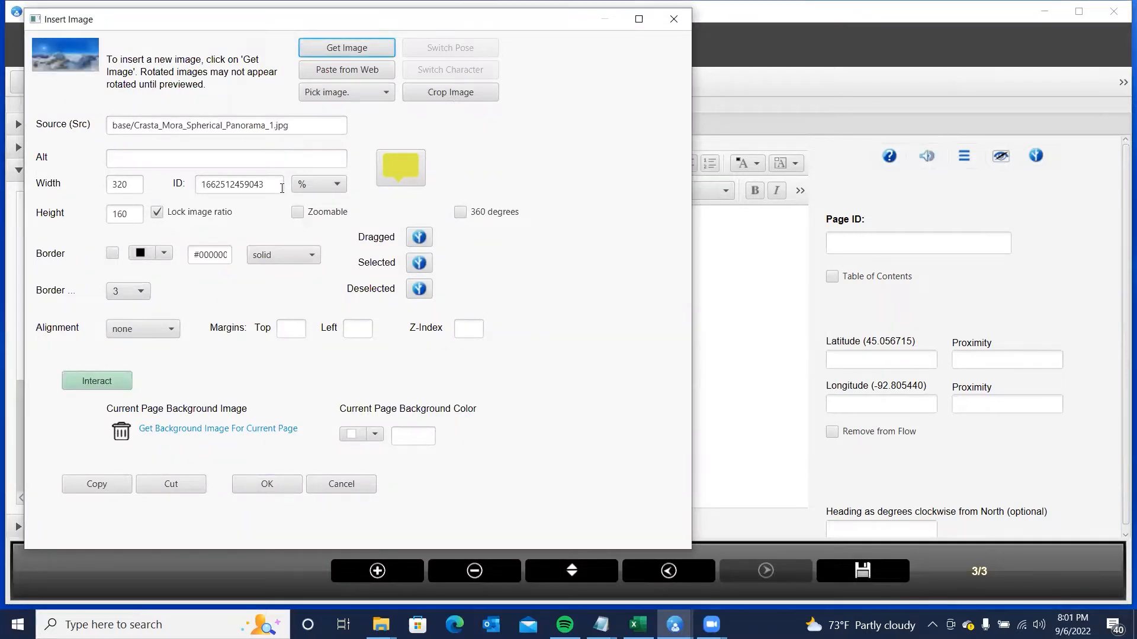
- Insert the panorama at 90% width with 360 degrees enabled
click(305, 185)
click(312, 362)
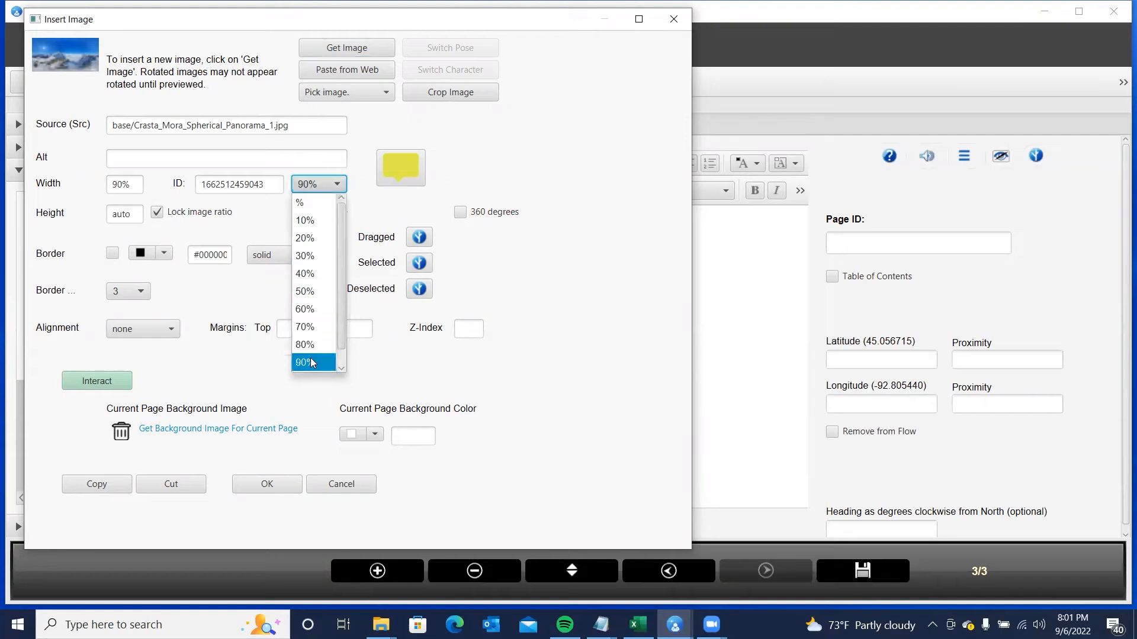
click(313, 362)
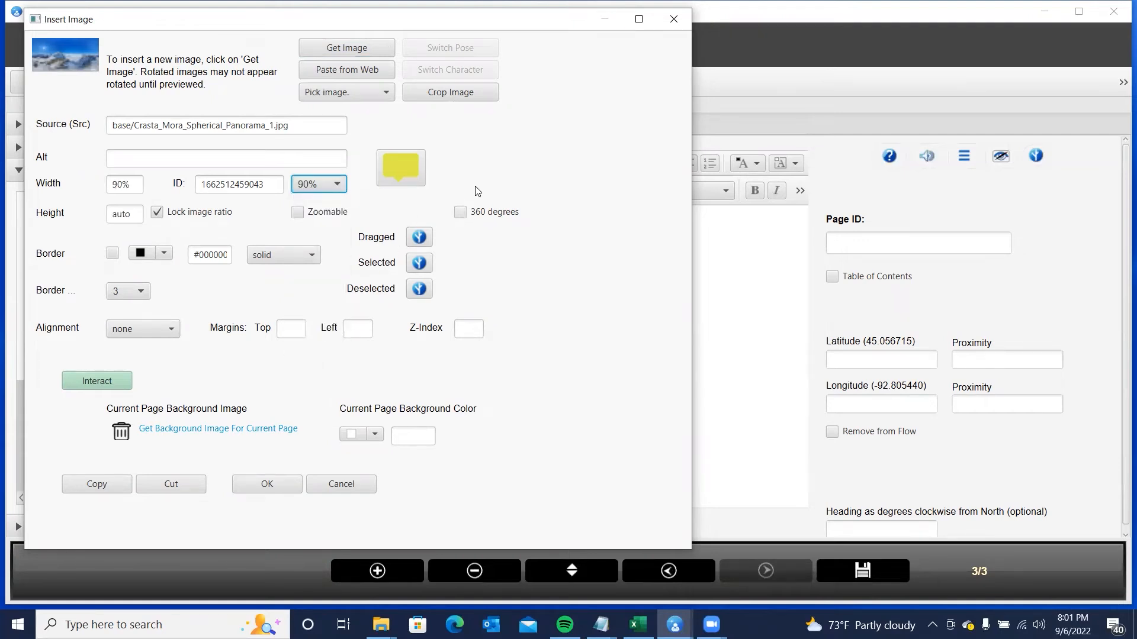
click(463, 216)
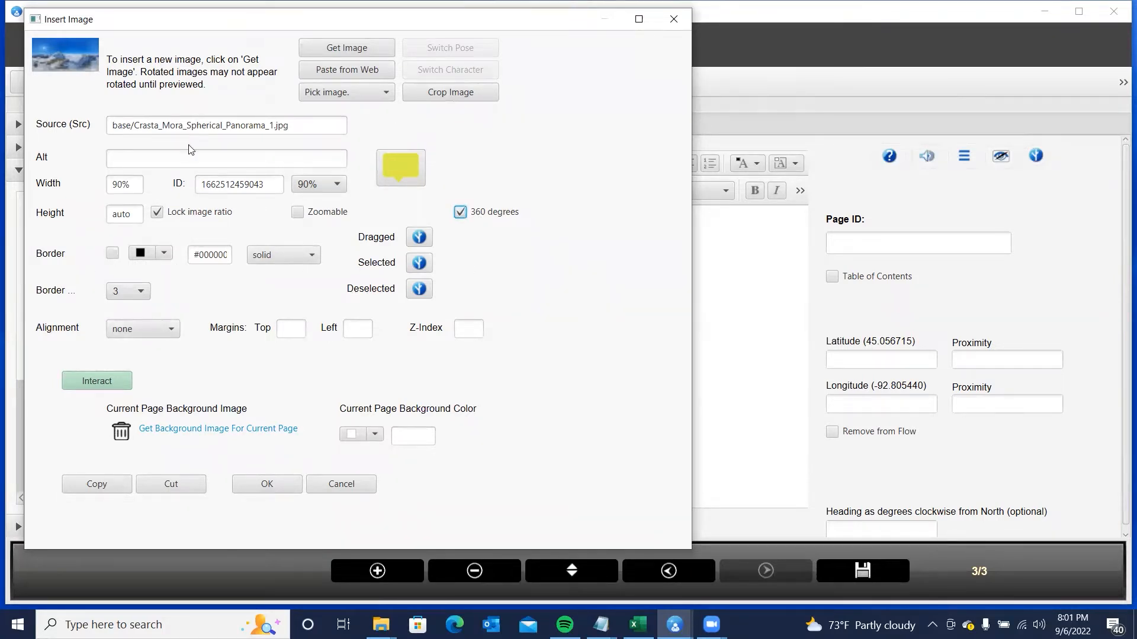
click(284, 486)
- Give the page ID 'Crasta Mora' with latitude 46.571532 and longitude 9.867880
scroll(631, 382, down, 1)
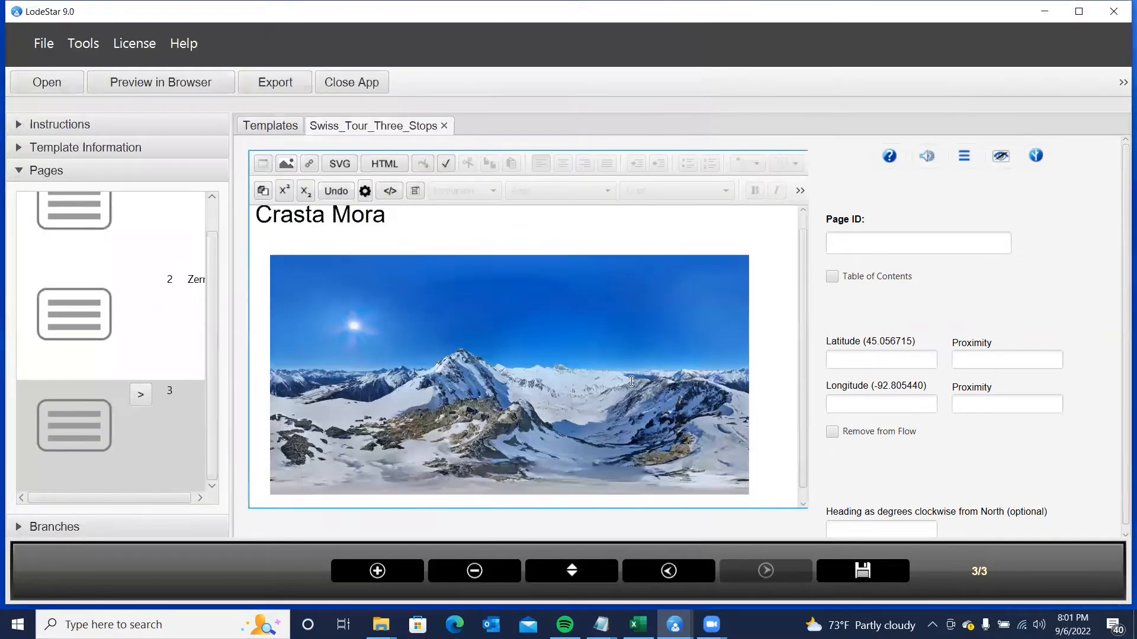
click(854, 245)
text(Cr)
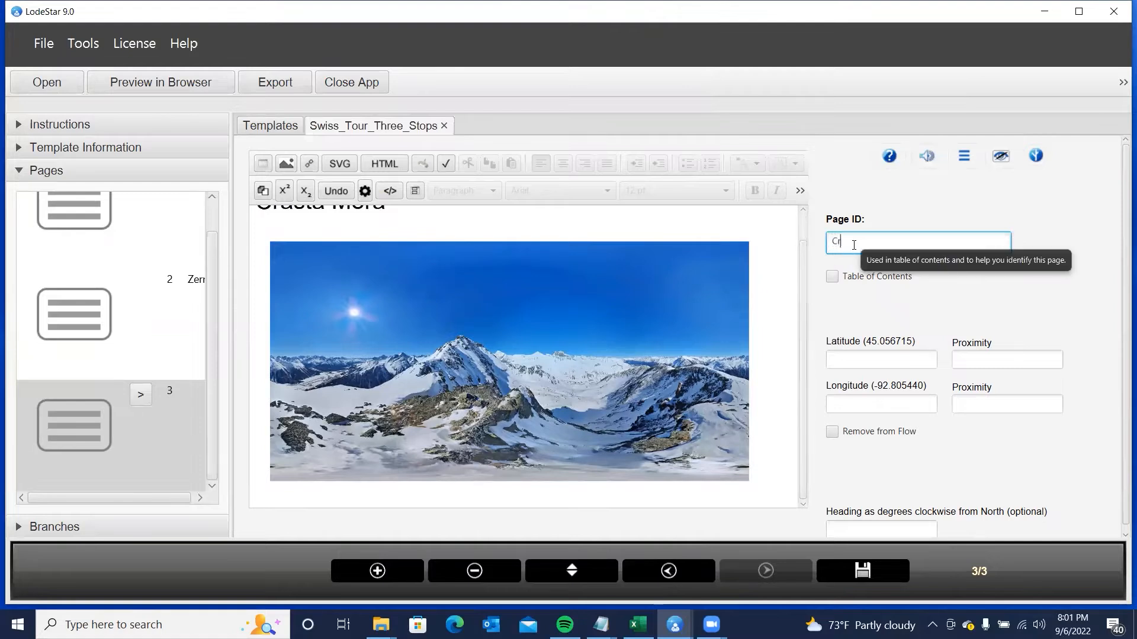
text(asta )
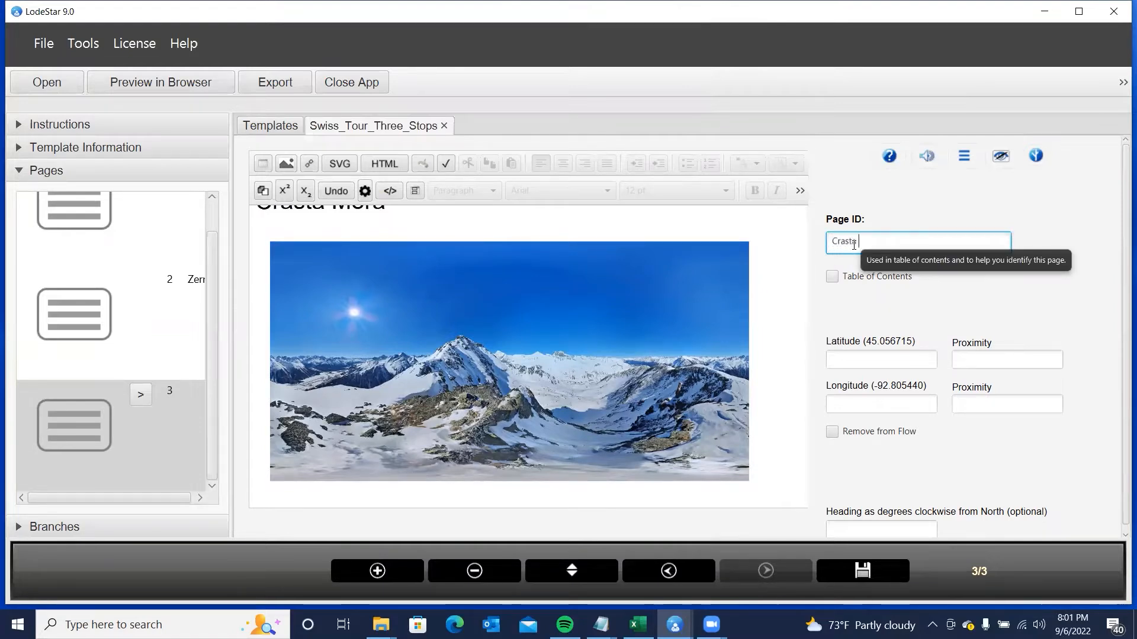
text(Mora)
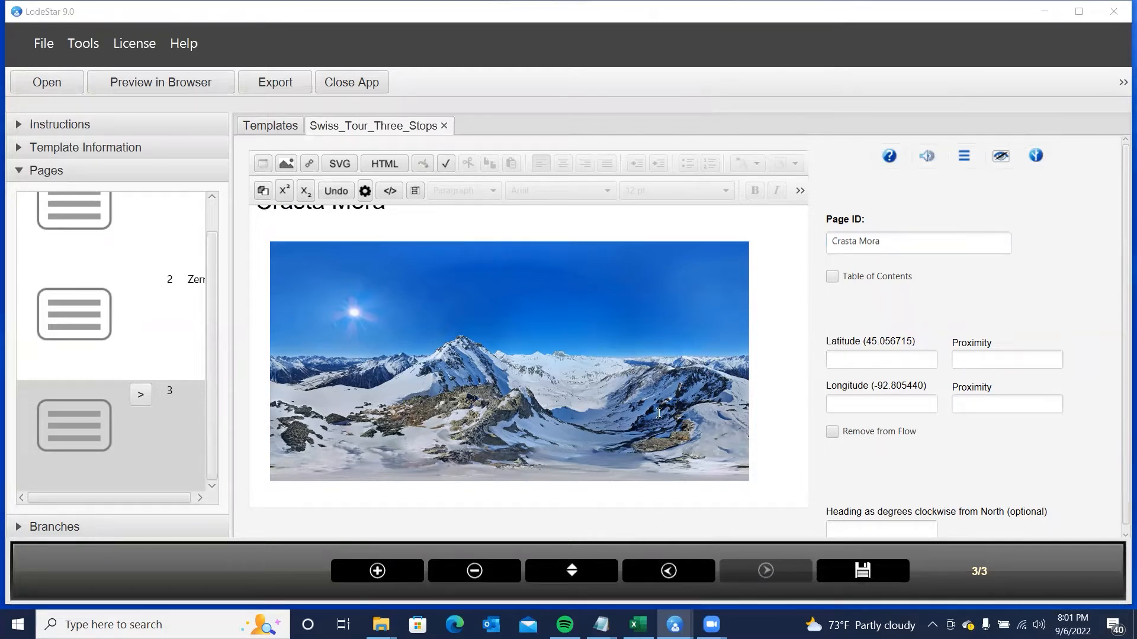
click(863, 354)
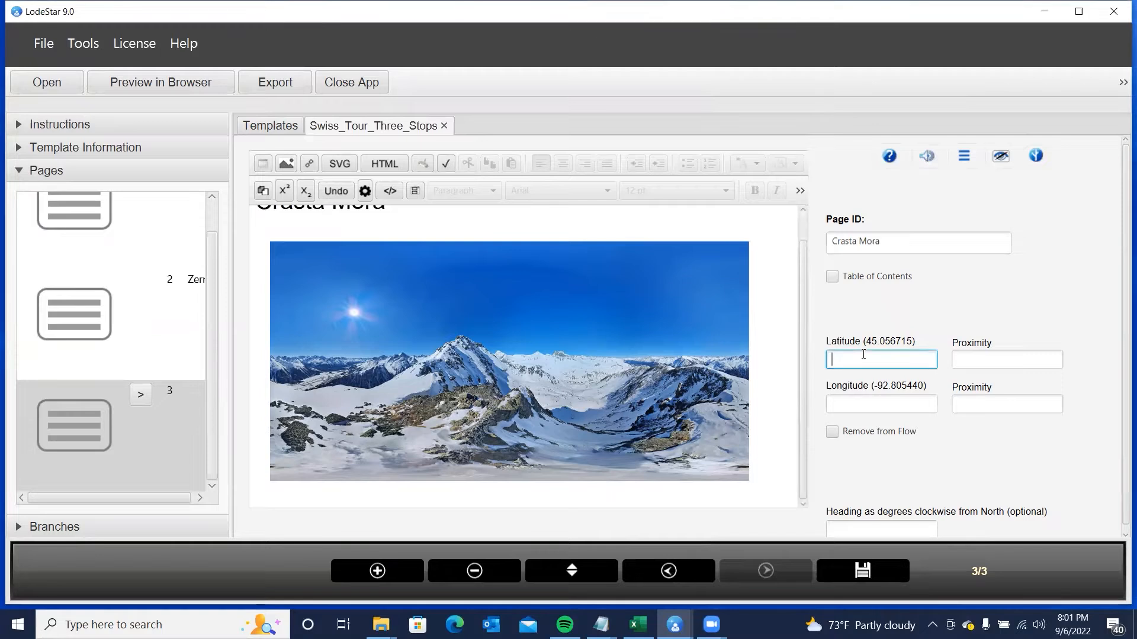
text(46.57153)
key(alt+Tab)
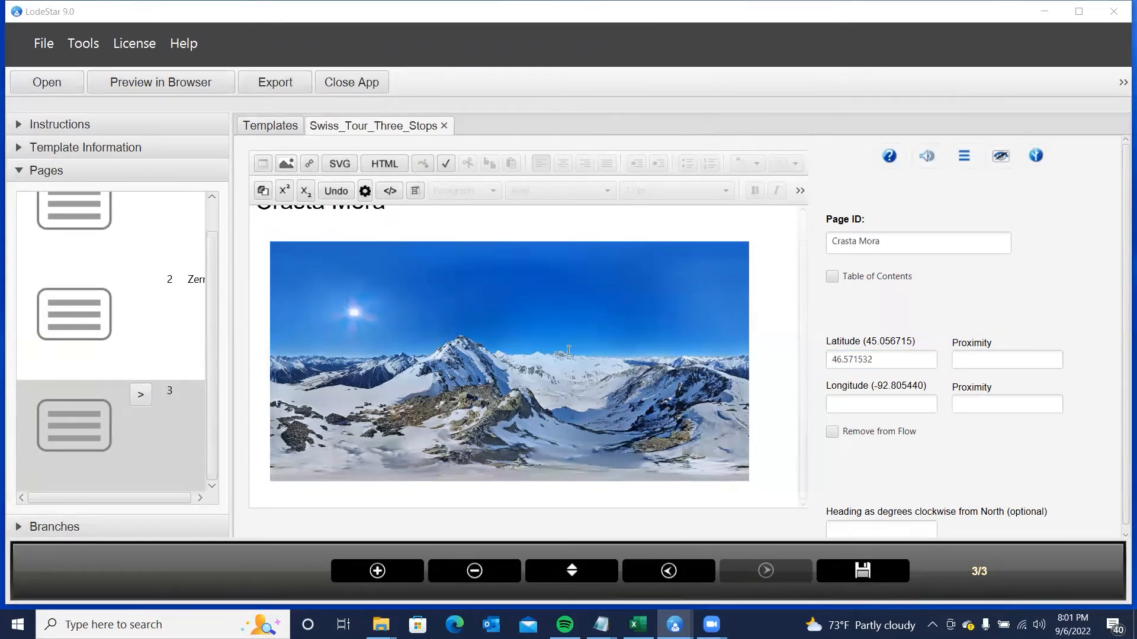
click(850, 408)
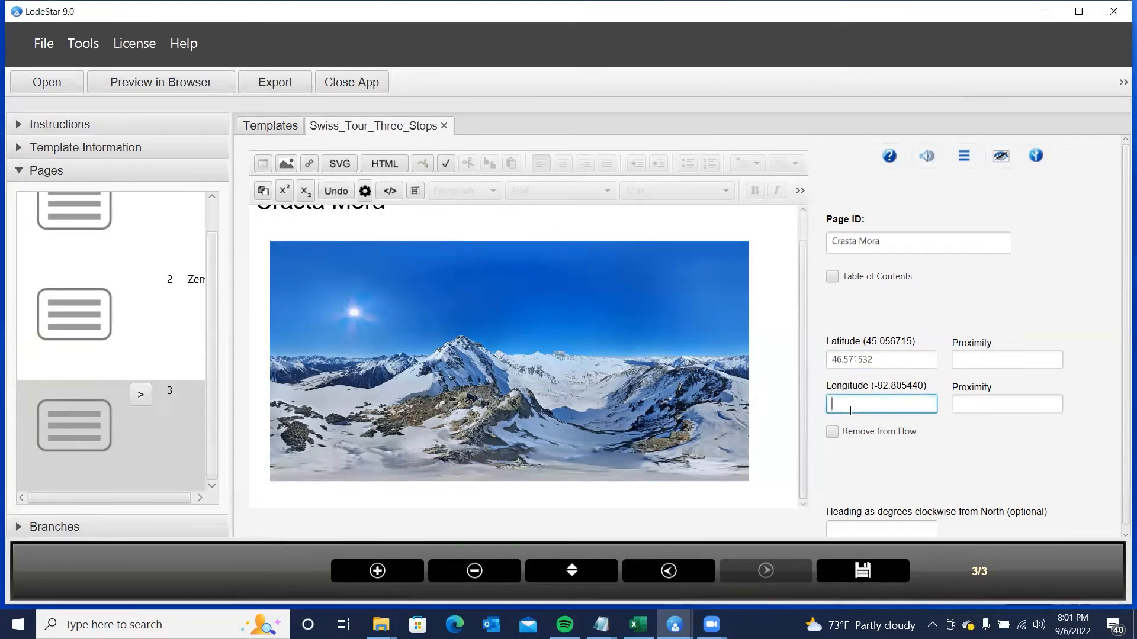
text(9.867880)
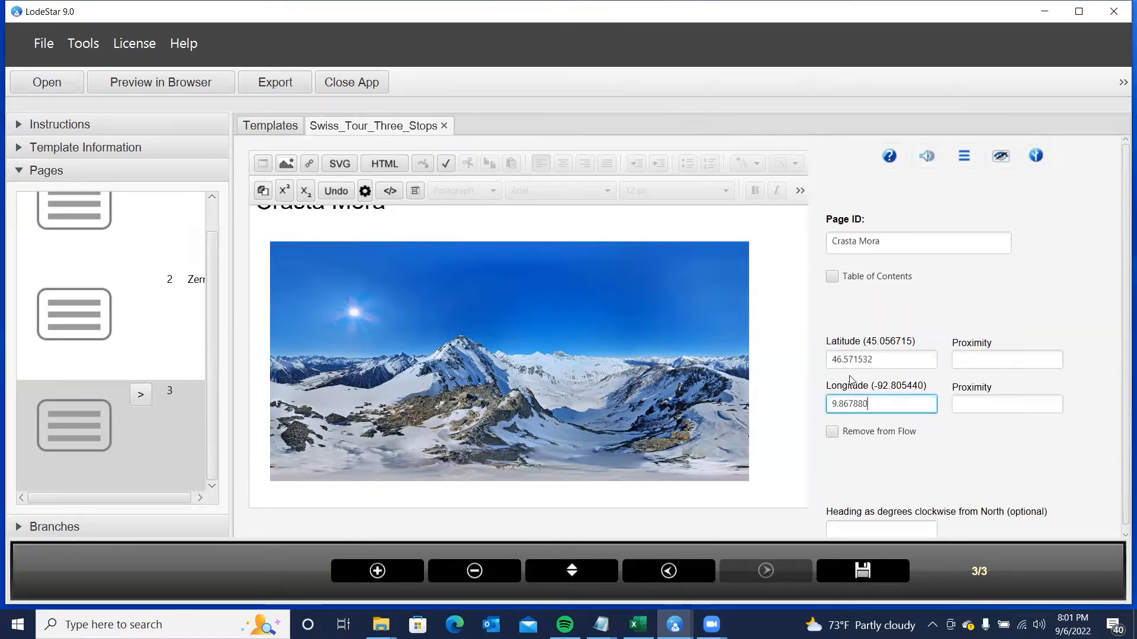
- Set both proximities to 100 and add a blank fourth page
click(990, 360)
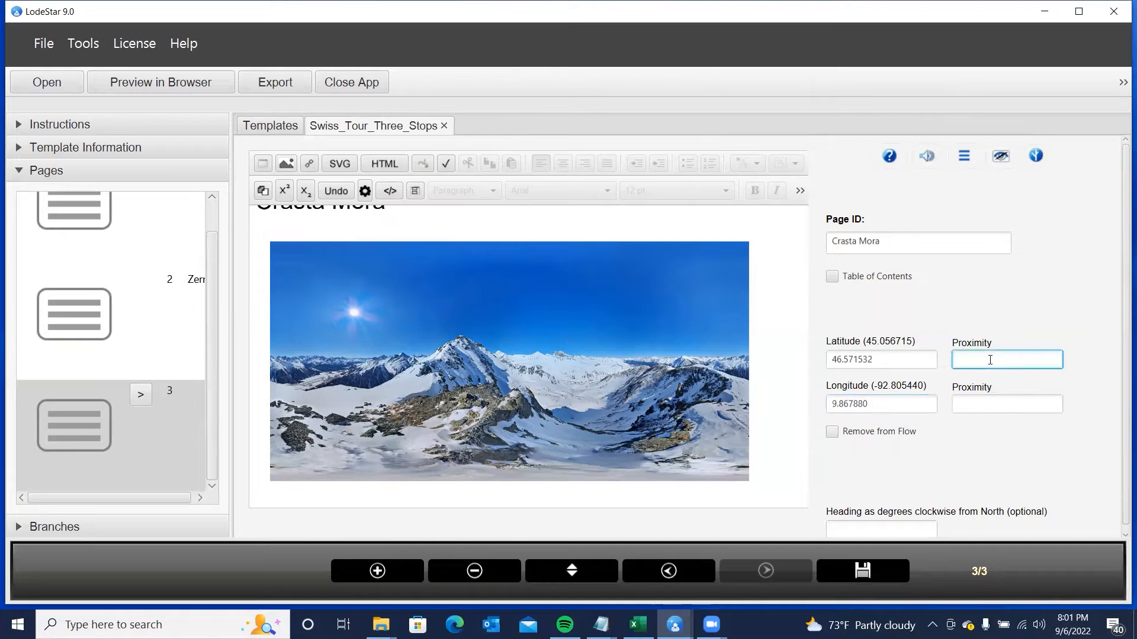
text(1)
click(984, 406)
text(100)
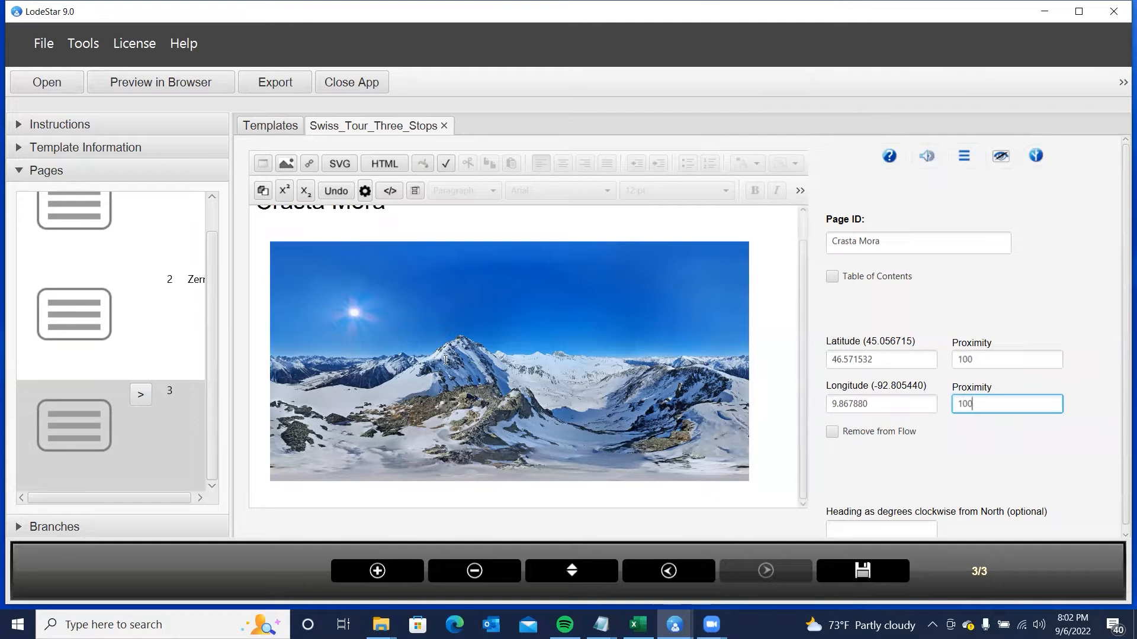
click(384, 570)
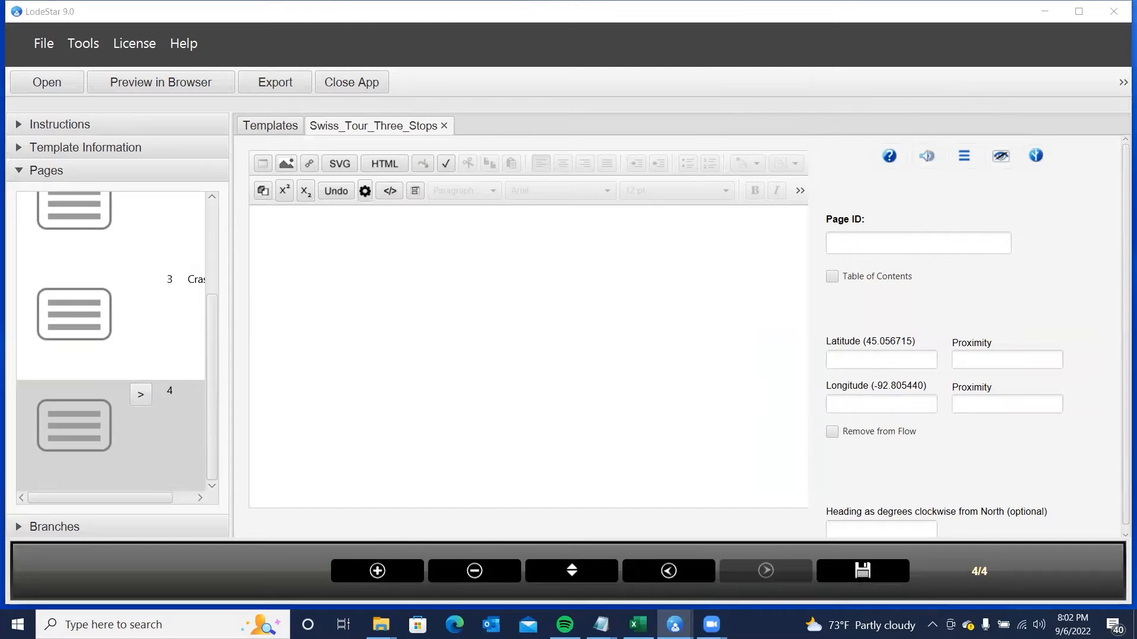
- Paste 'St. Moritz' as page 4's heading, set its colour, and add a paragraph beneath
click(294, 227)
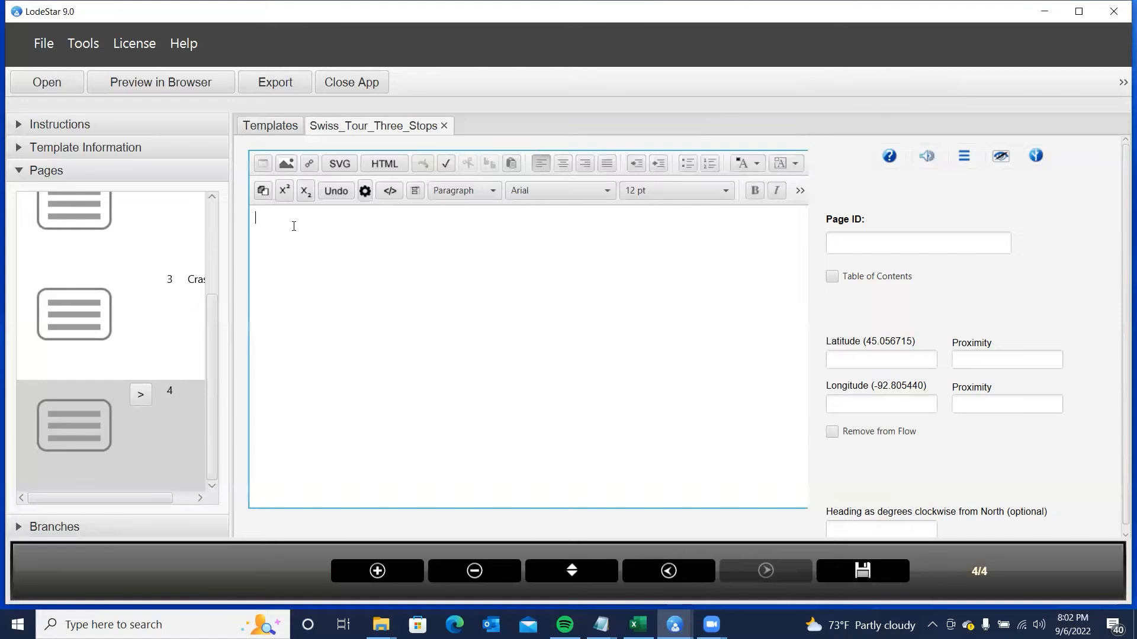
text(St. Moritz)
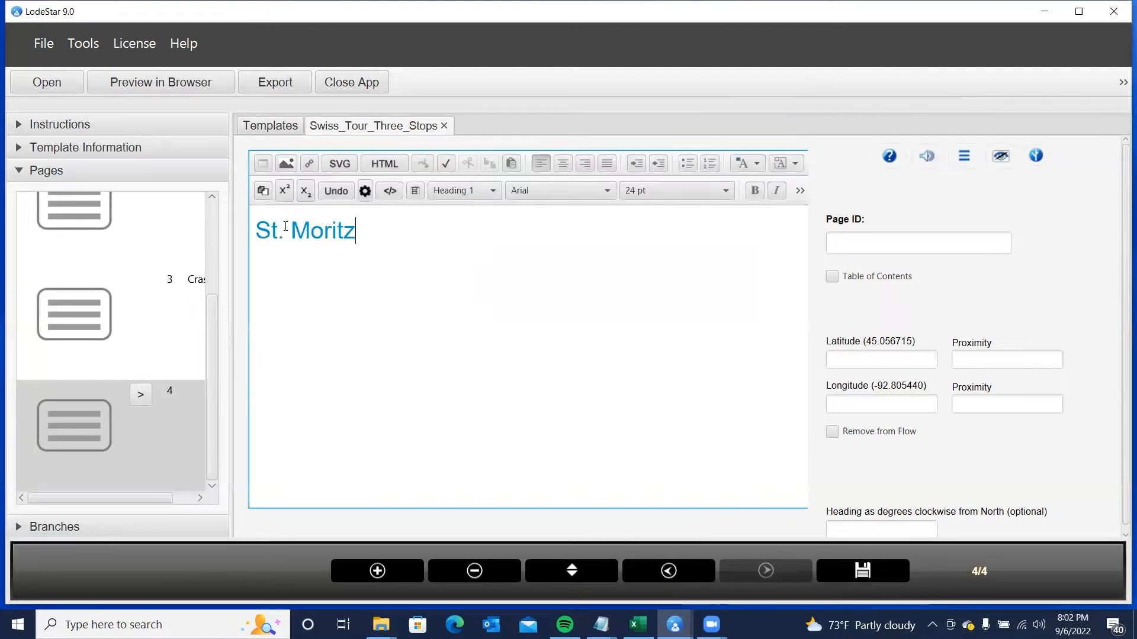
key(ctrl+a)
click(758, 166)
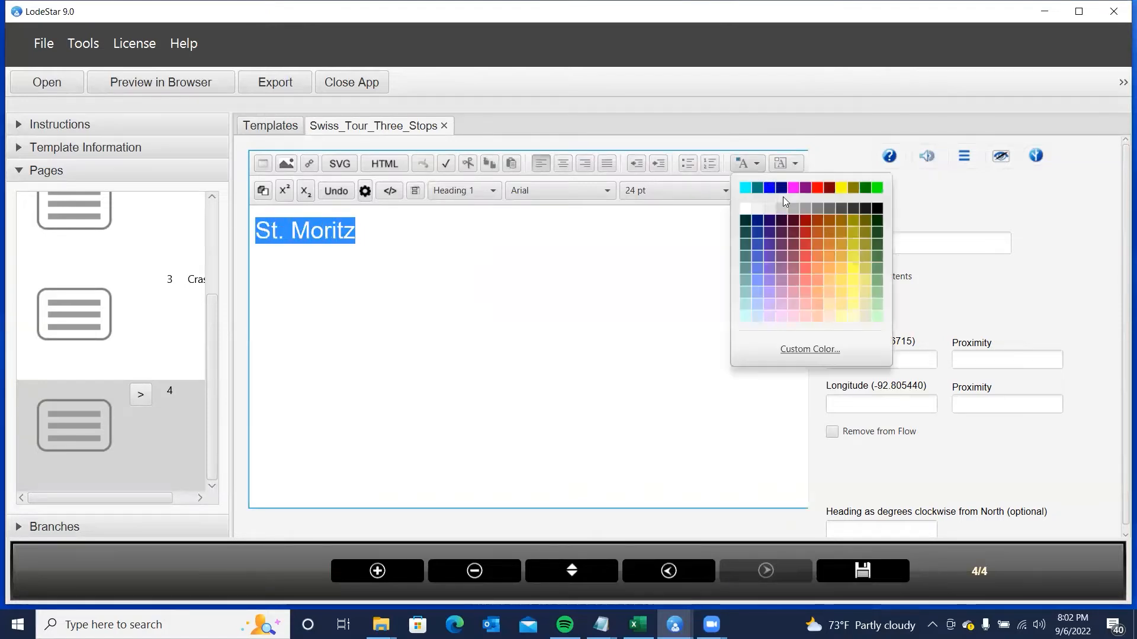
click(879, 216)
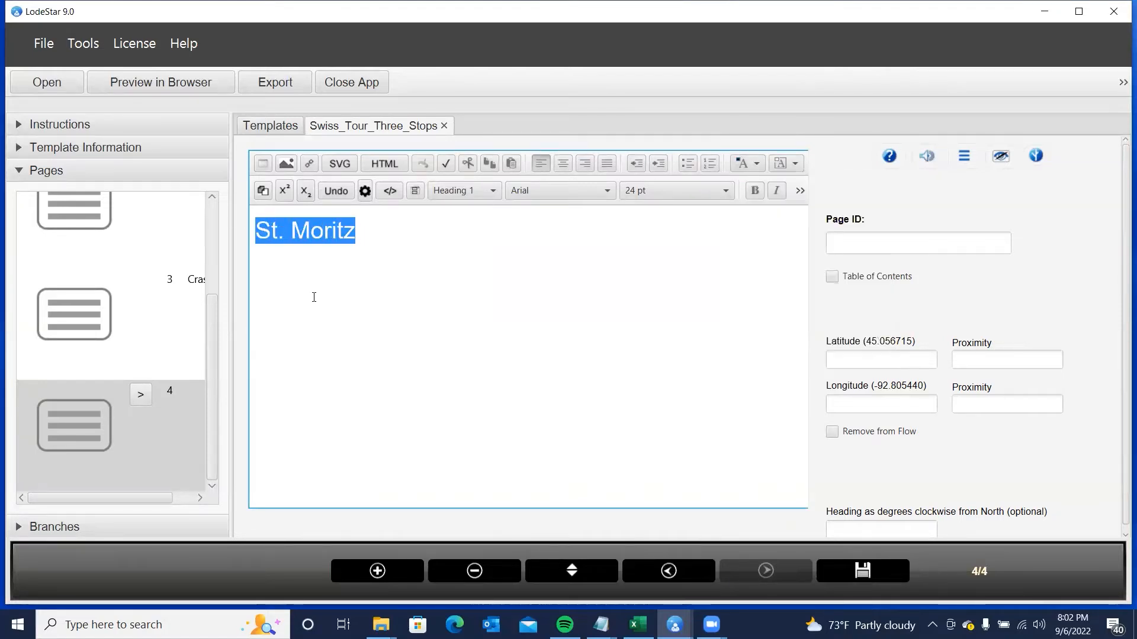
click(368, 236)
key(Return)
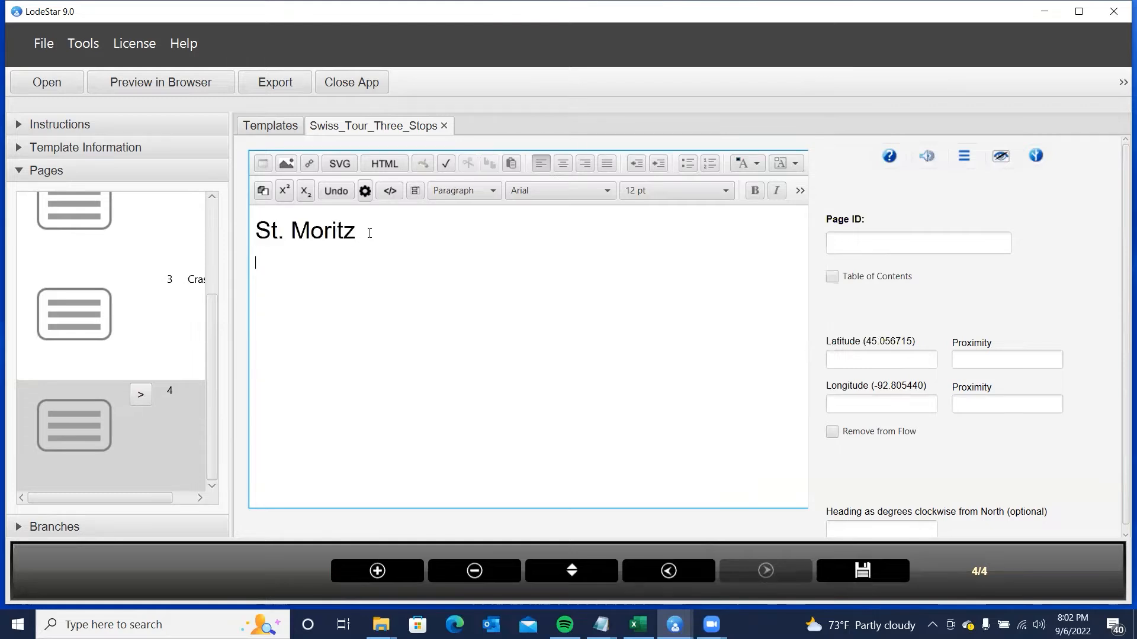
click(287, 163)
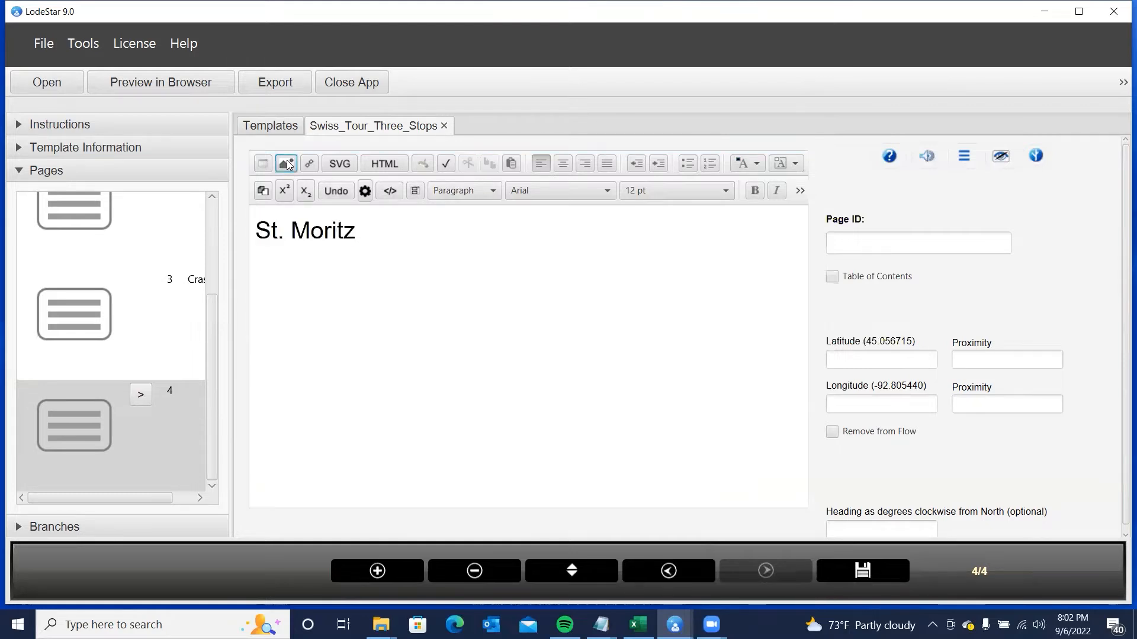
- Choose ST.-MORITZ.jpg as the photo to insert under the St. Moritz heading
click(567, 268)
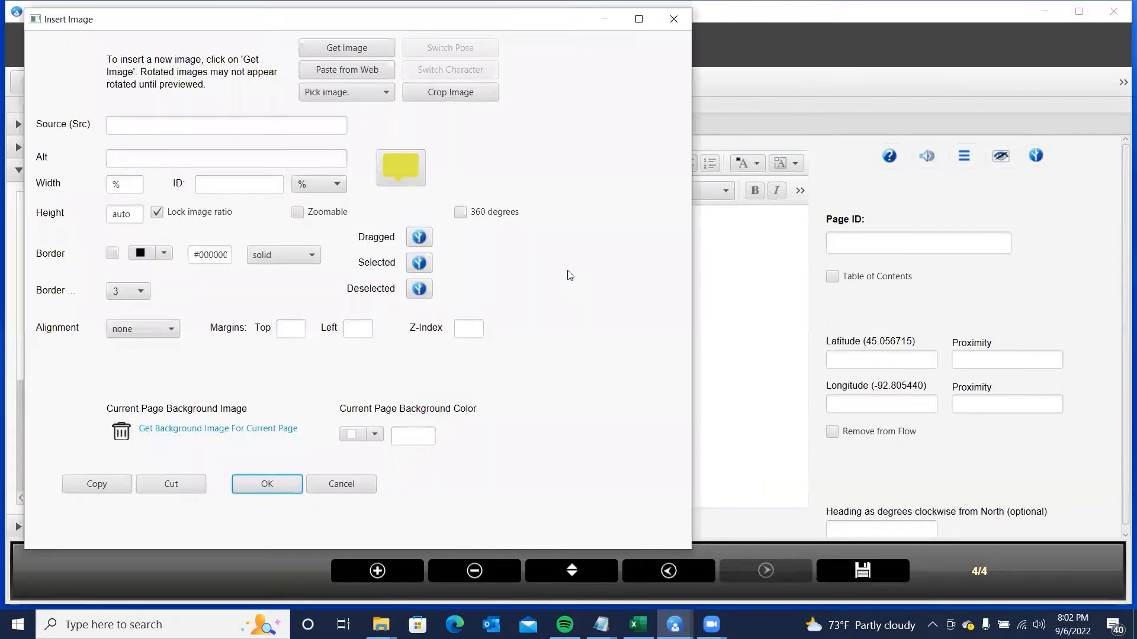
click(338, 49)
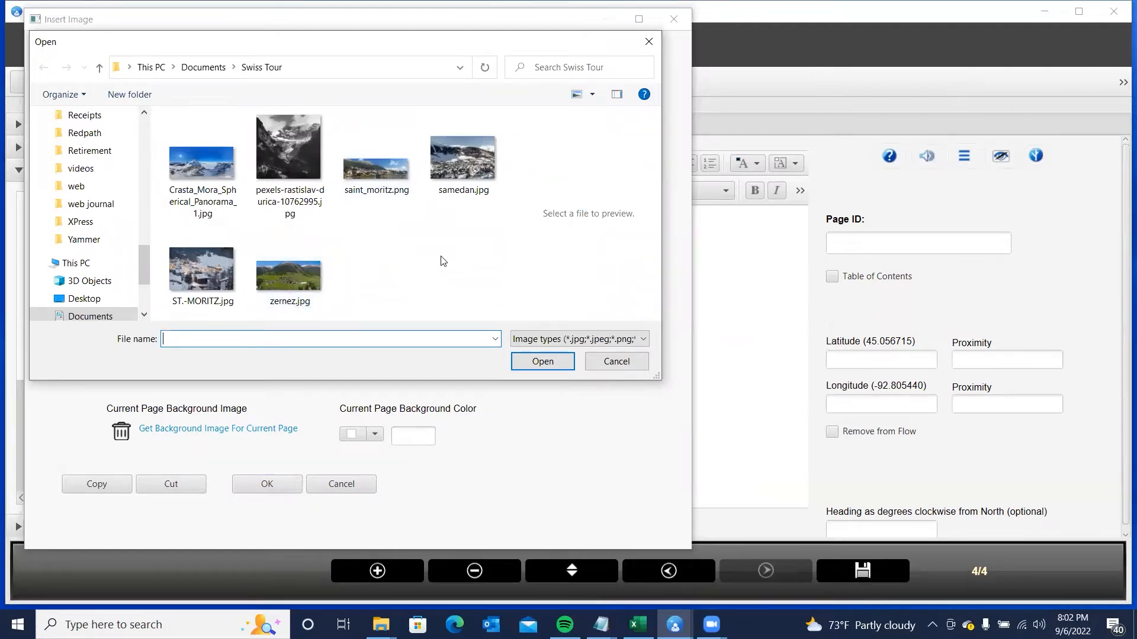
click(201, 270)
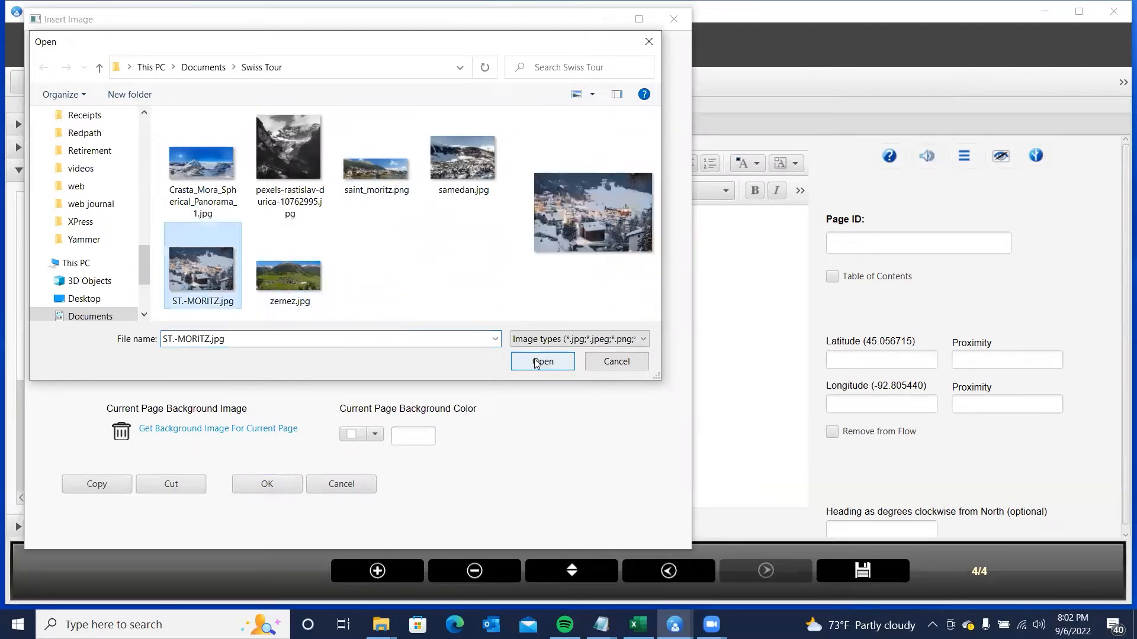
click(542, 361)
click(545, 265)
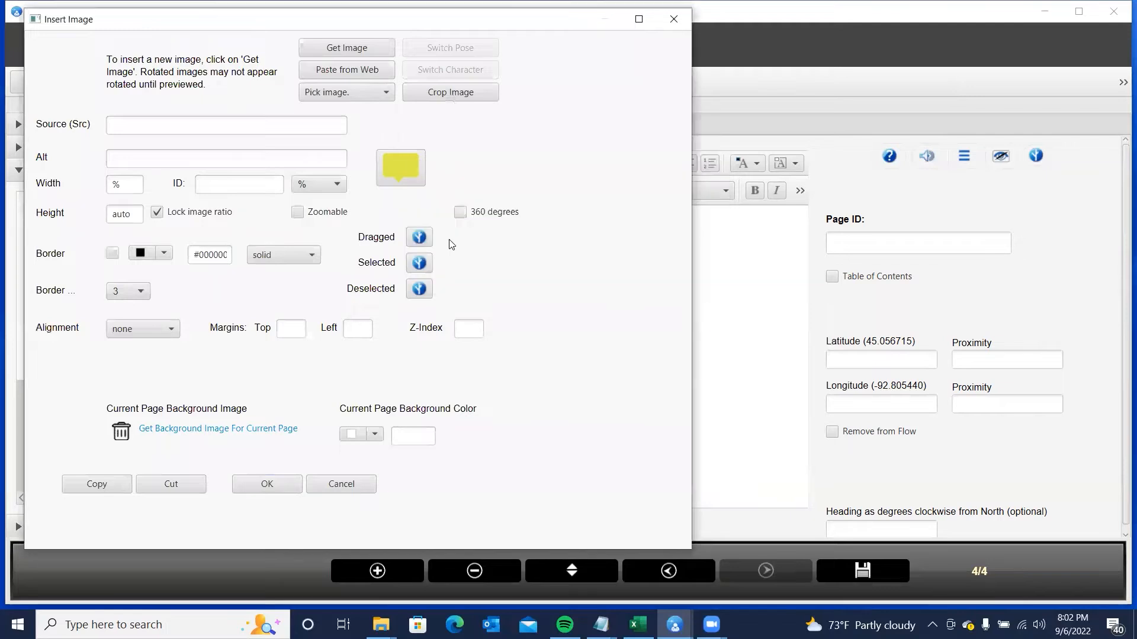
- Set the photo width to 90% with a border and insert it into the page
click(336, 187)
click(310, 361)
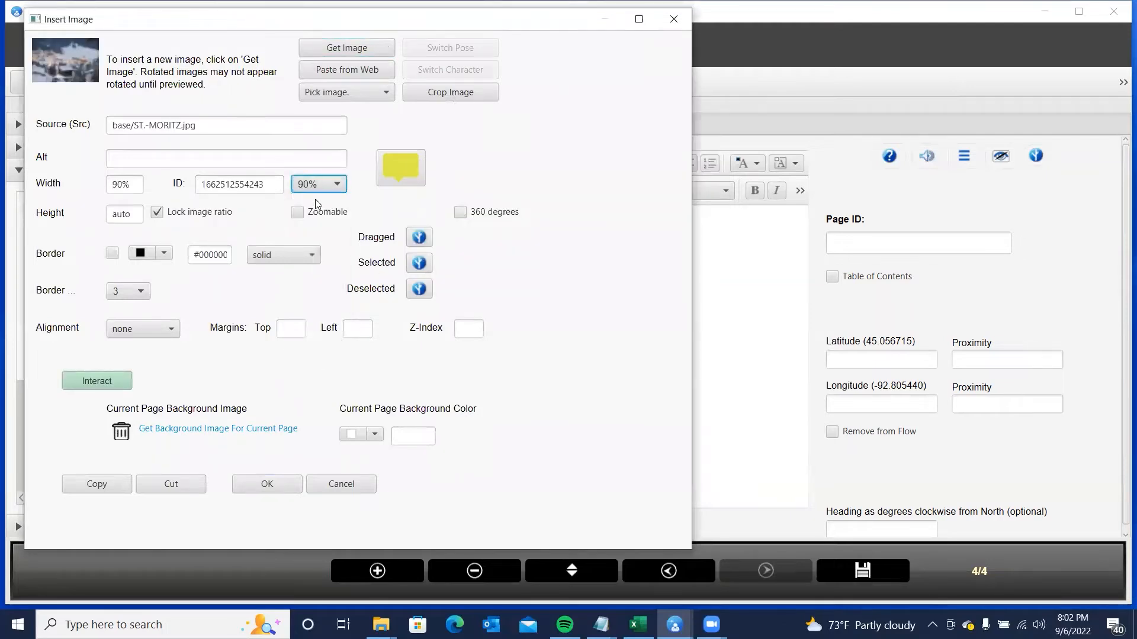
click(112, 253)
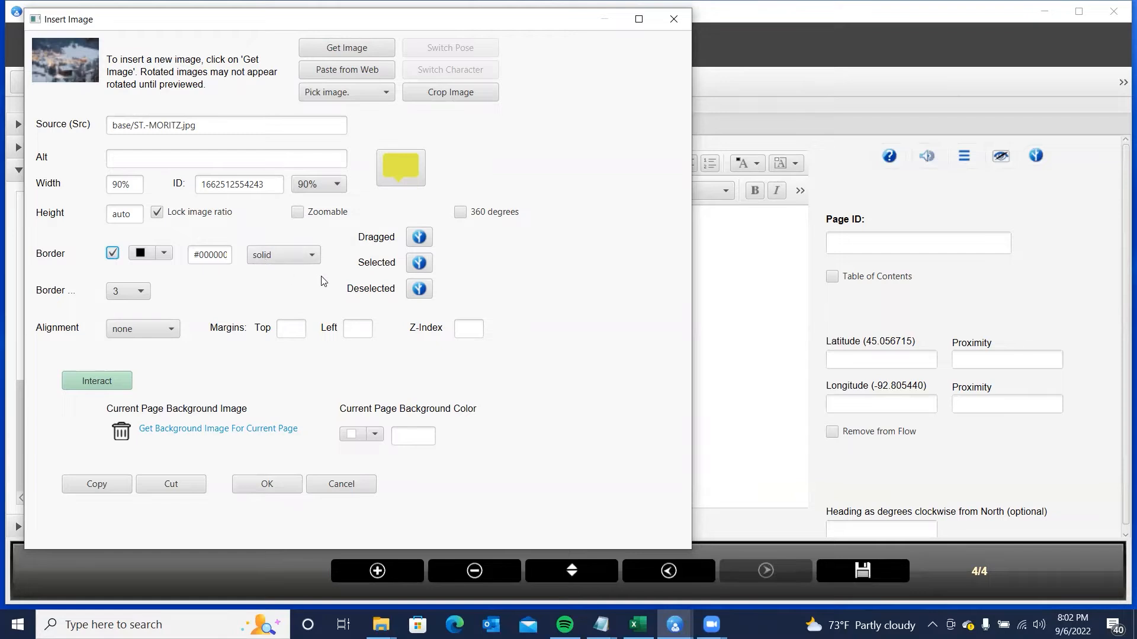
click(260, 483)
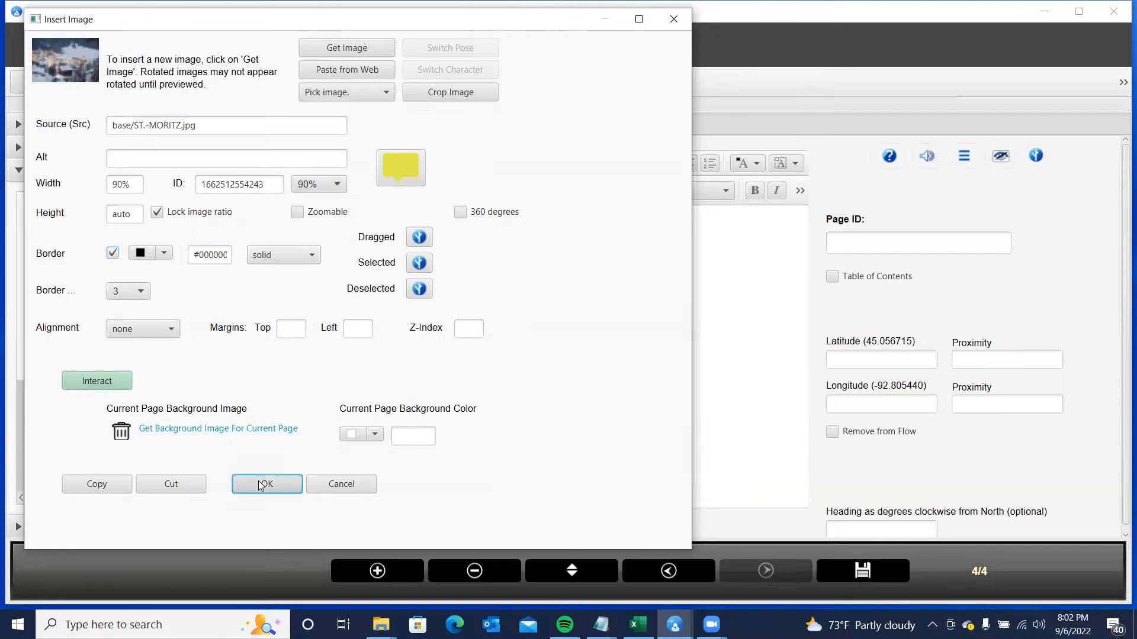
click(870, 242)
- Set the page ID to 'St. Moritz' and paste latitude 46.49087 and longitude 9.835660
text(S)
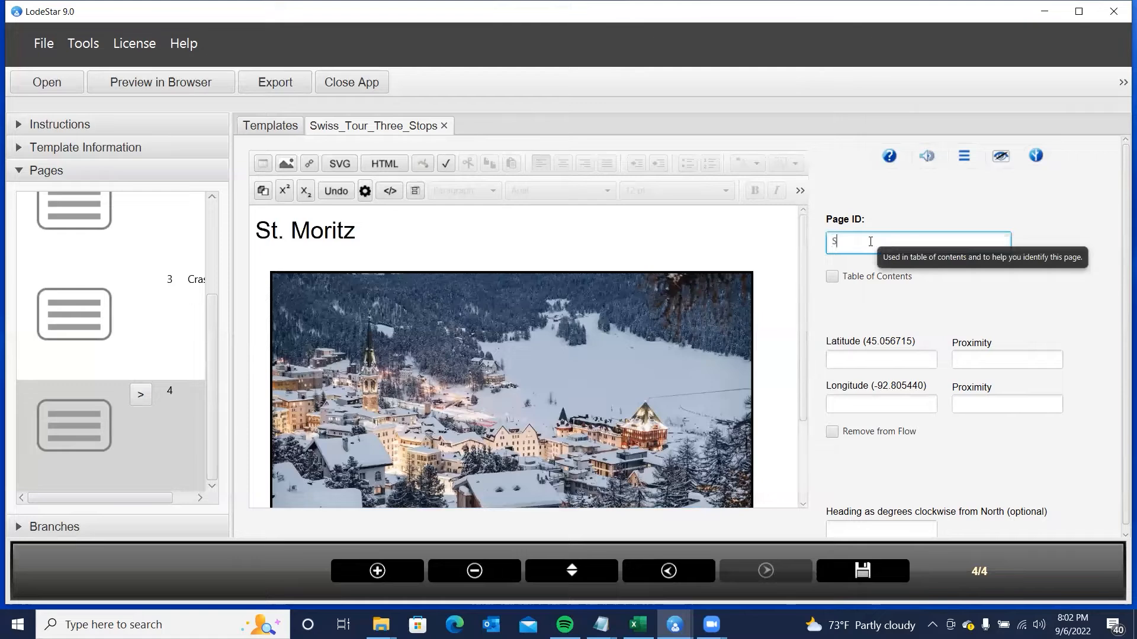
text(t. Mor)
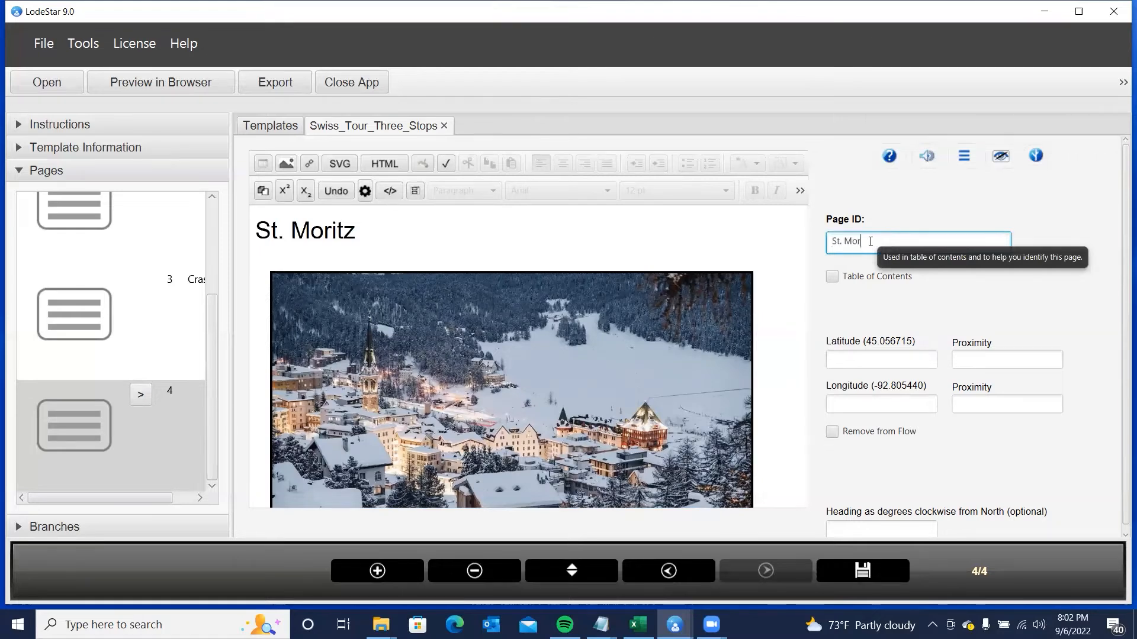
text(itz)
click(864, 358)
key(alt+Tab)
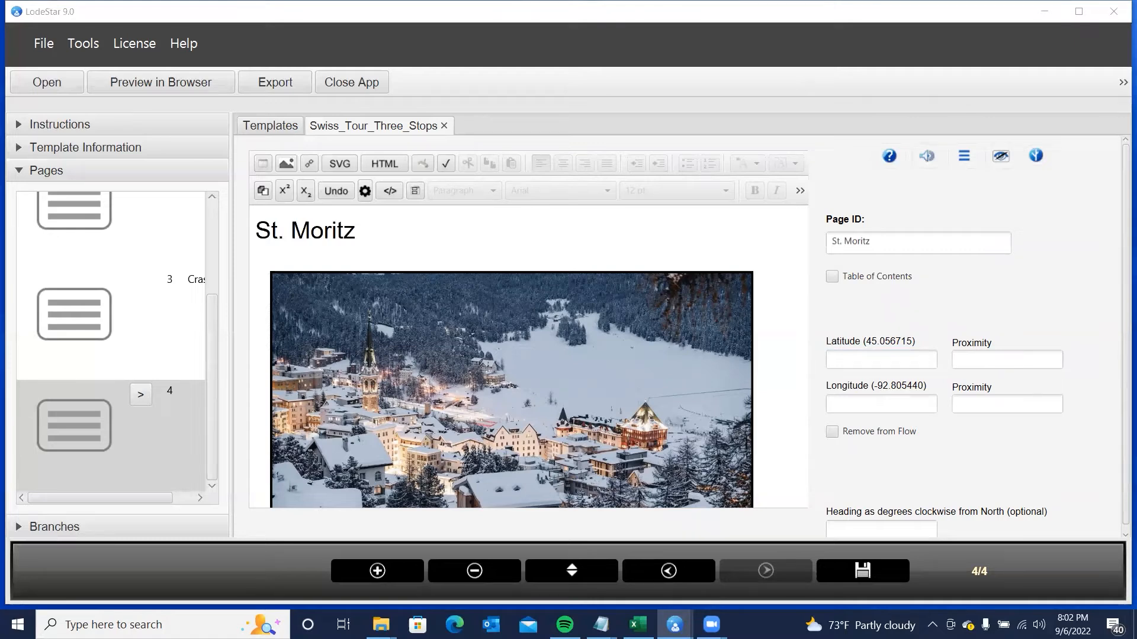
click(865, 360)
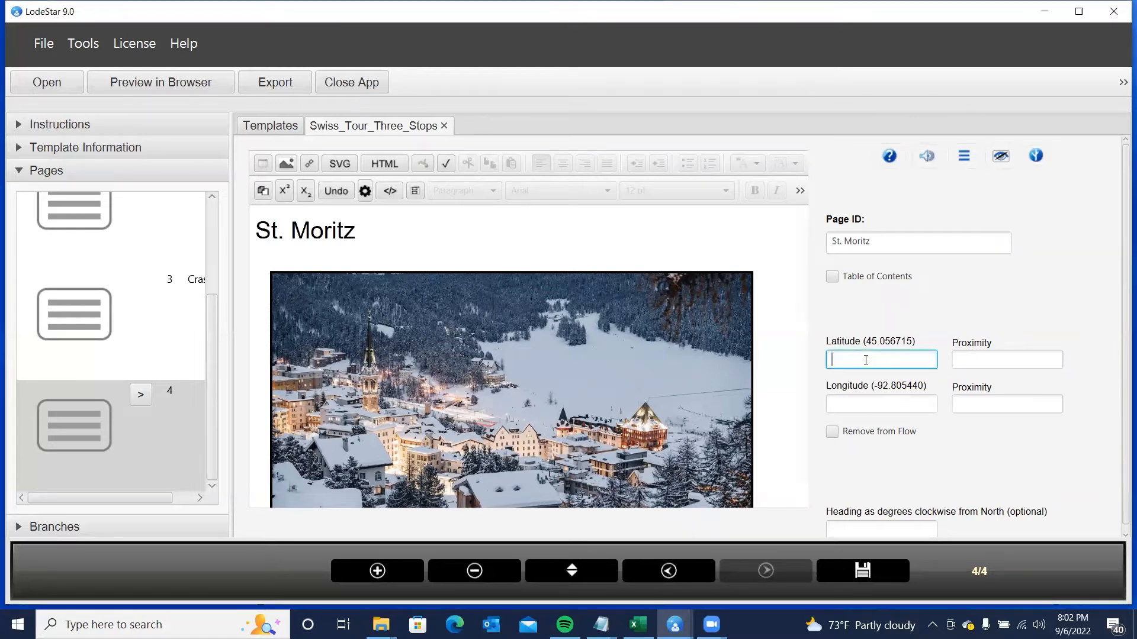
text(46.49087)
key(alt+Tab)
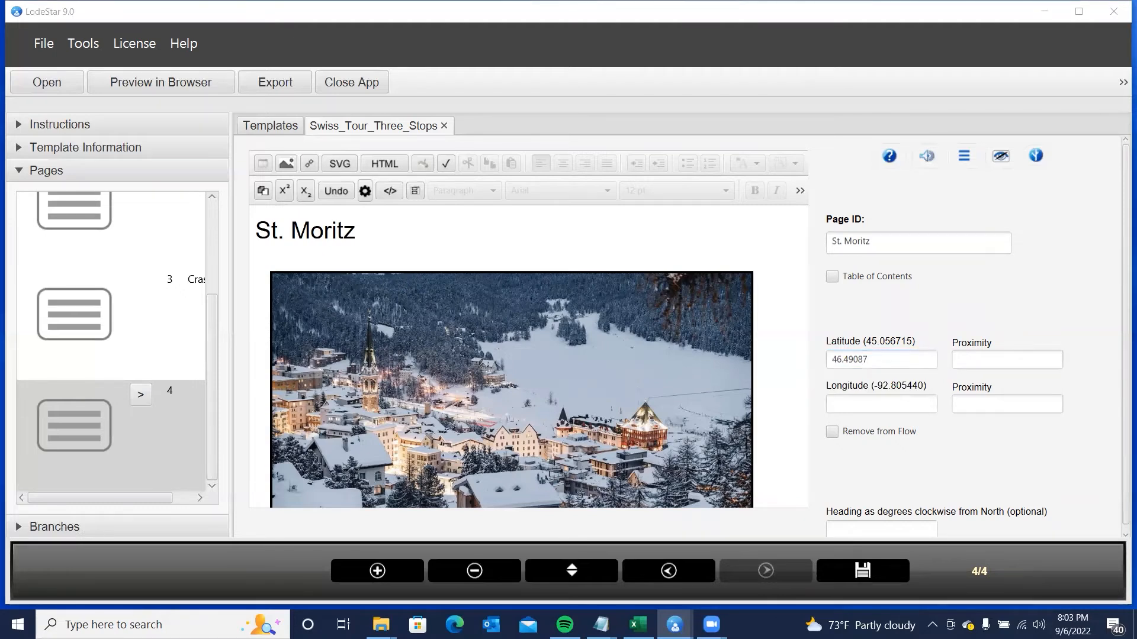
click(849, 405)
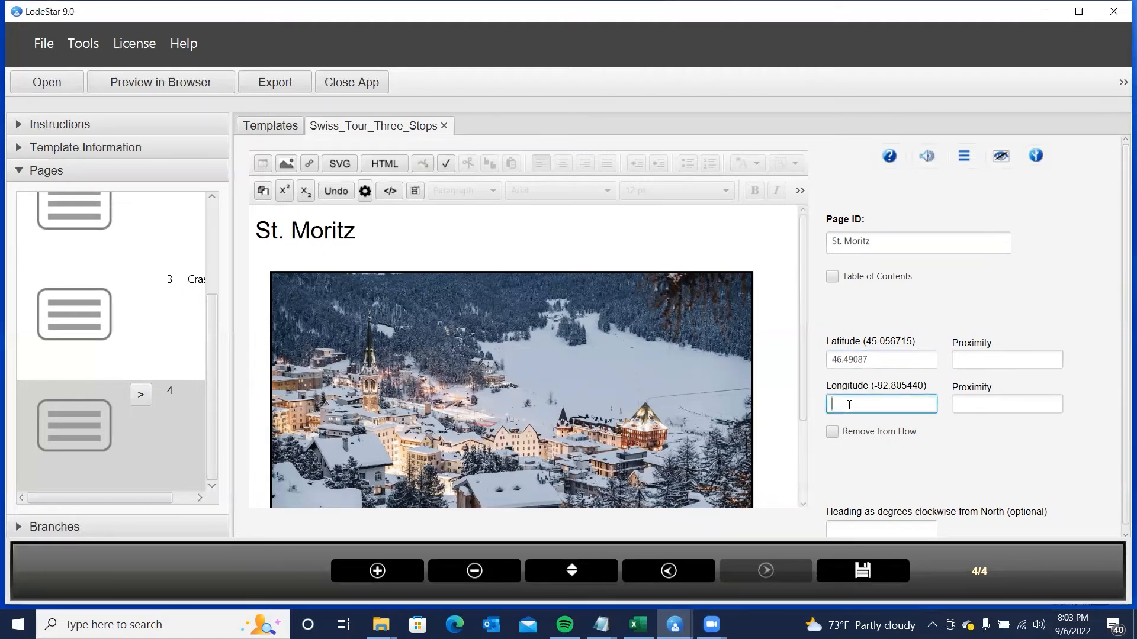
text(9.835660)
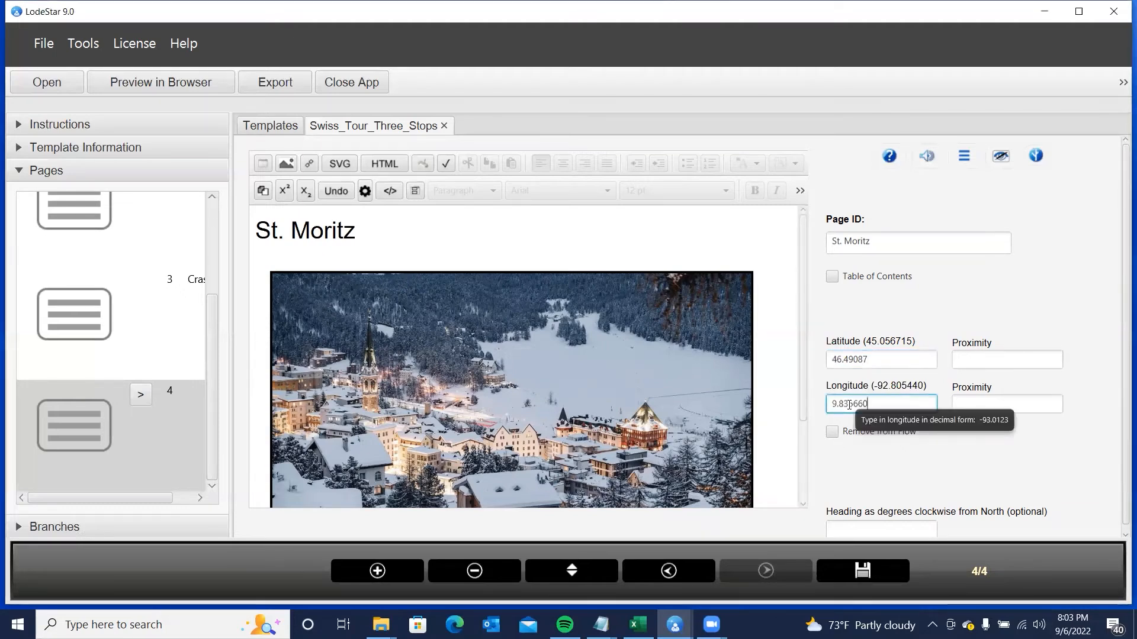
- Correct the latitude to 46.490871 by appending a 1
click(856, 359)
click(888, 362)
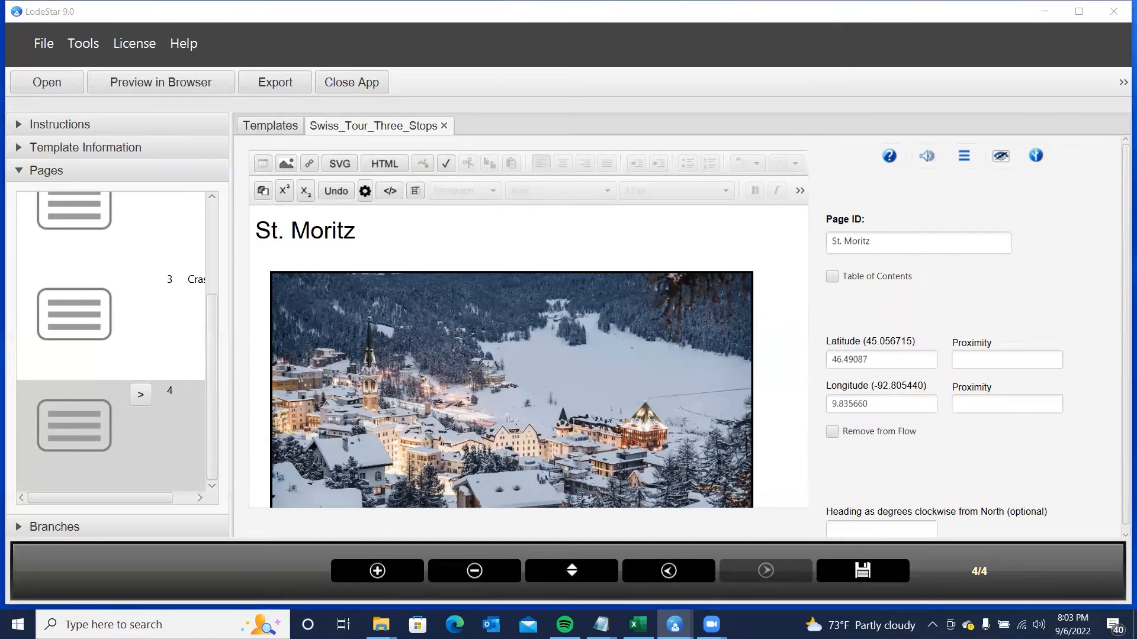
drag(900, 361, 800, 359)
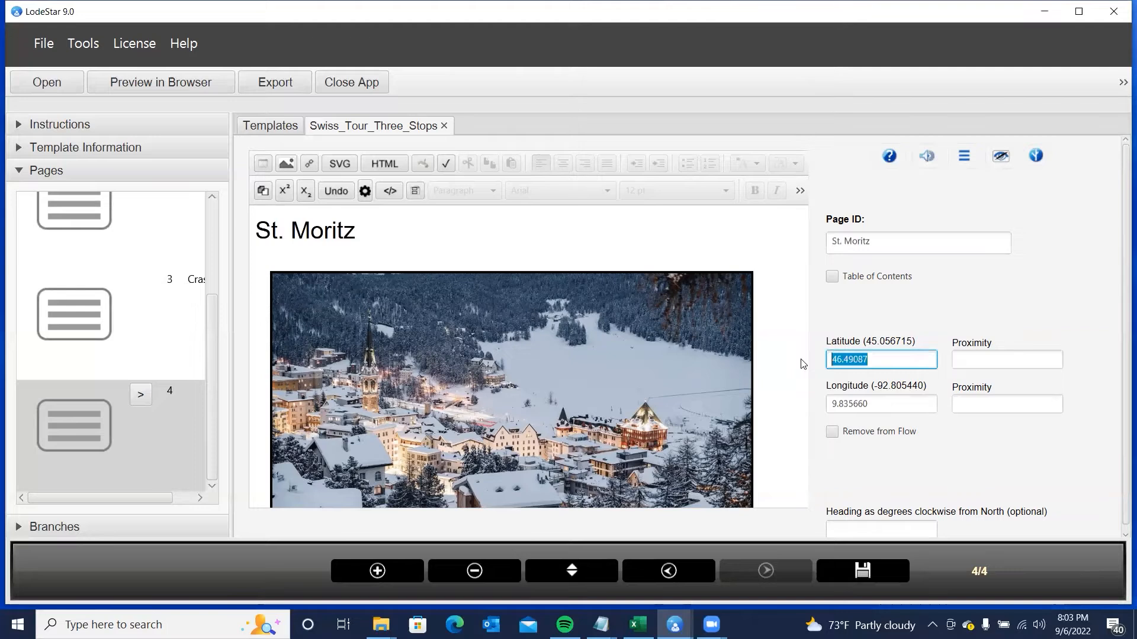
key(End)
text(1)
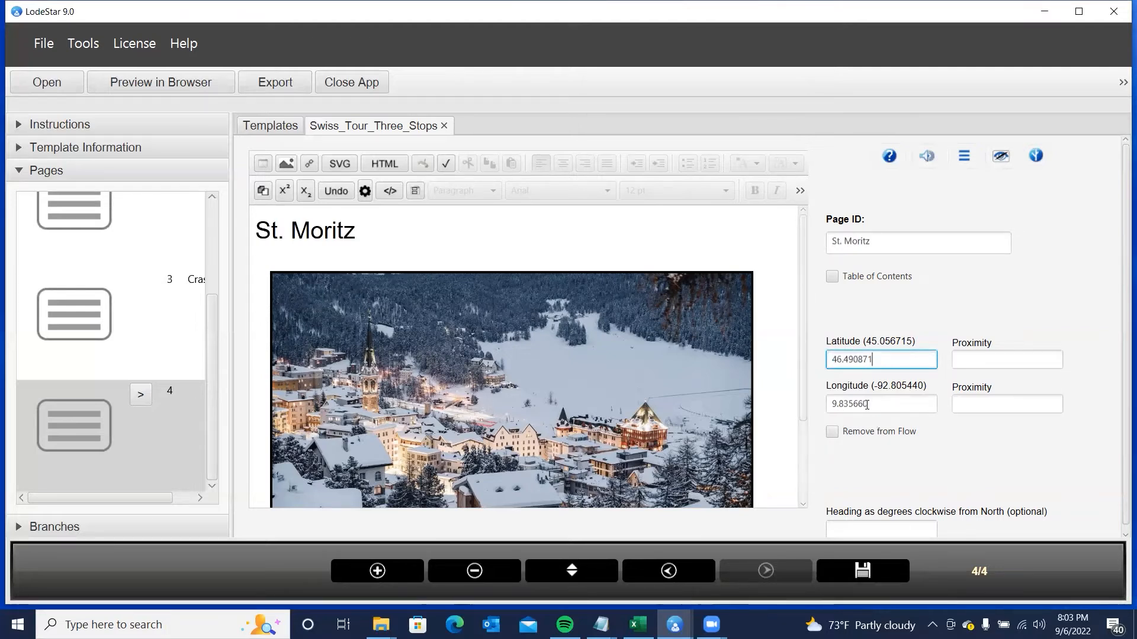
- Set both the latitude and longitude proximity to 100
click(972, 358)
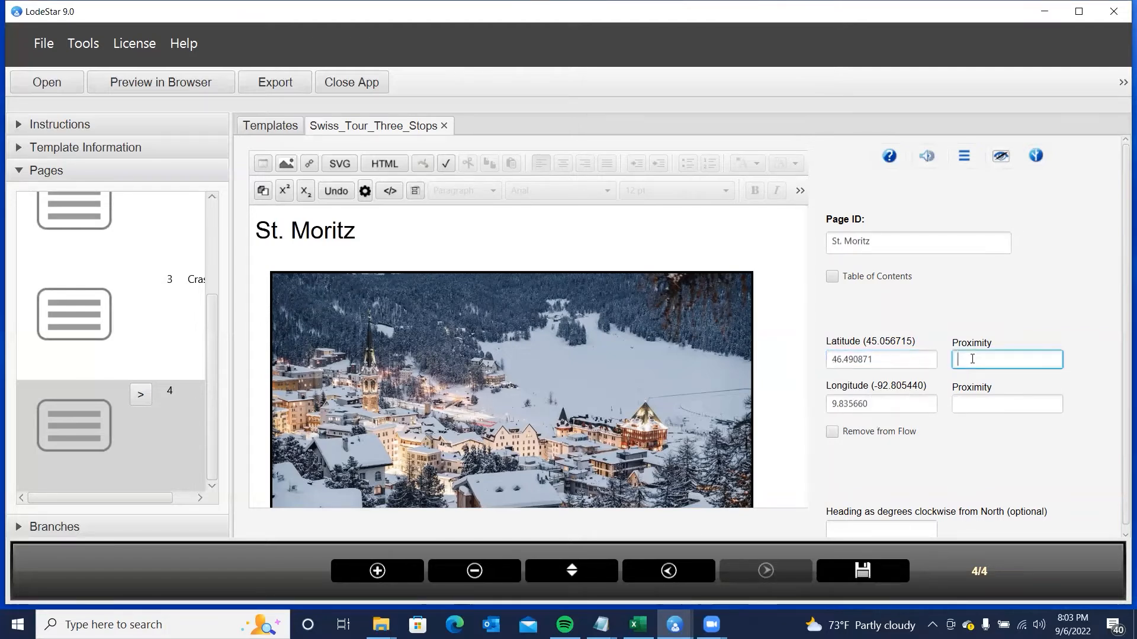
text(1)
click(964, 404)
text(100)
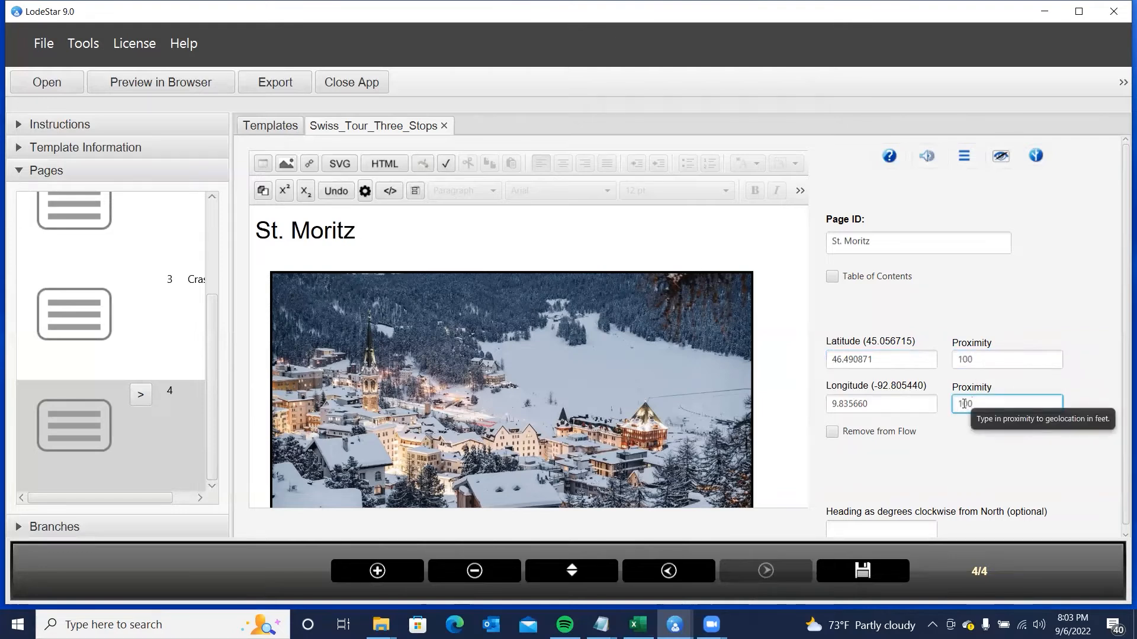
click(846, 474)
scroll(537, 326, down, 2)
scroll(537, 325, up, 2)
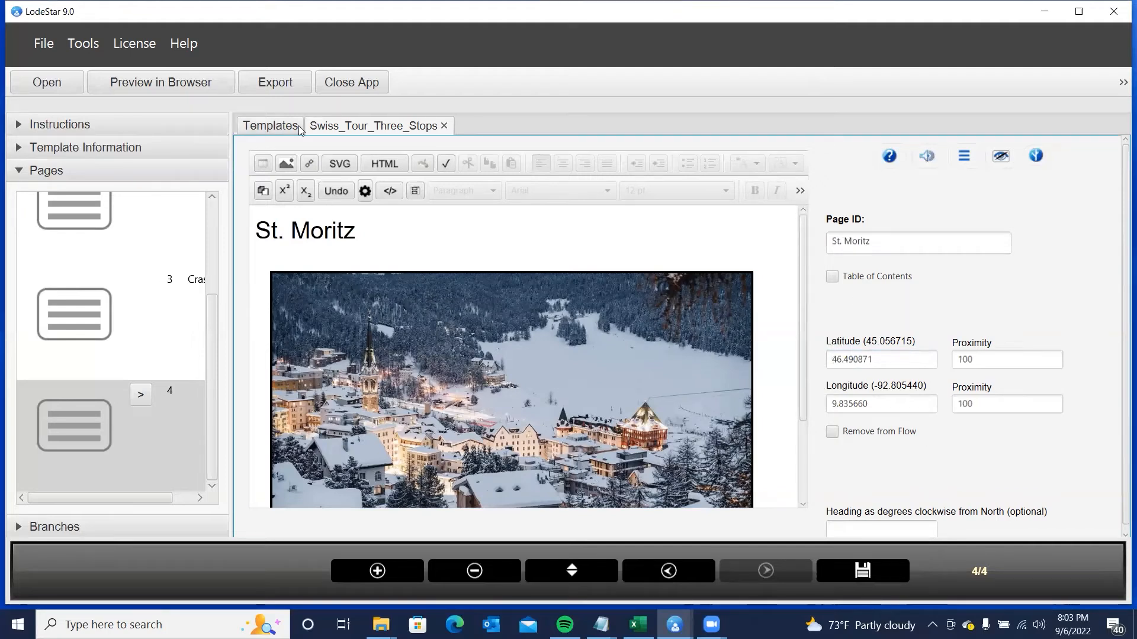
- In Tools > Layouts, set the background tile to pexels-rastislav-durica-10762995.jpg
click(83, 43)
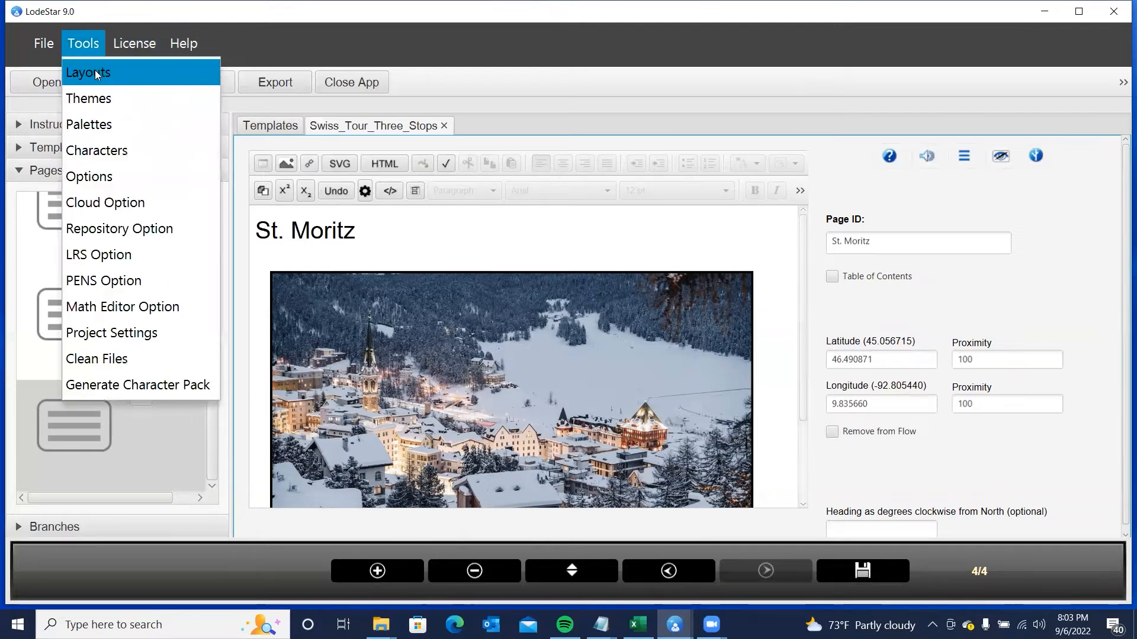
click(98, 74)
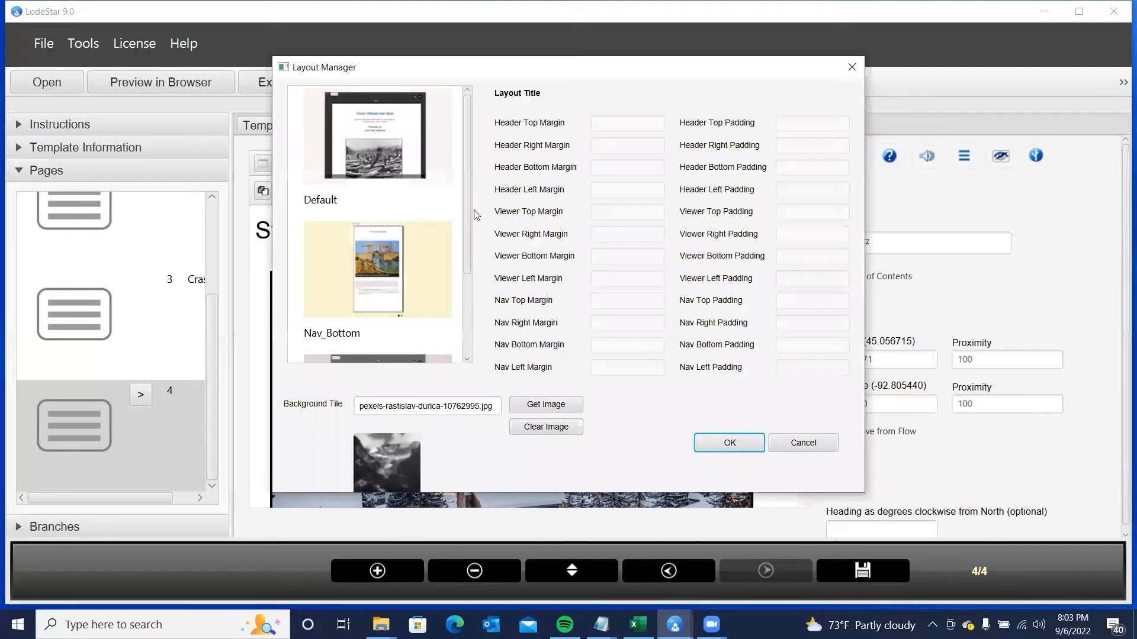
click(537, 407)
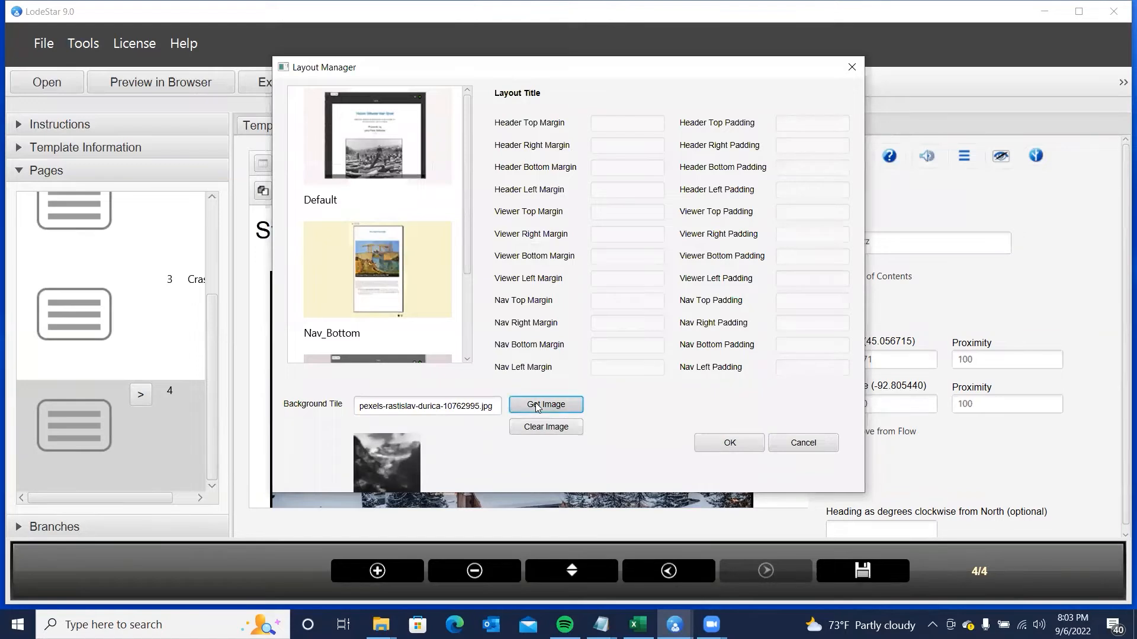
click(280, 149)
click(540, 360)
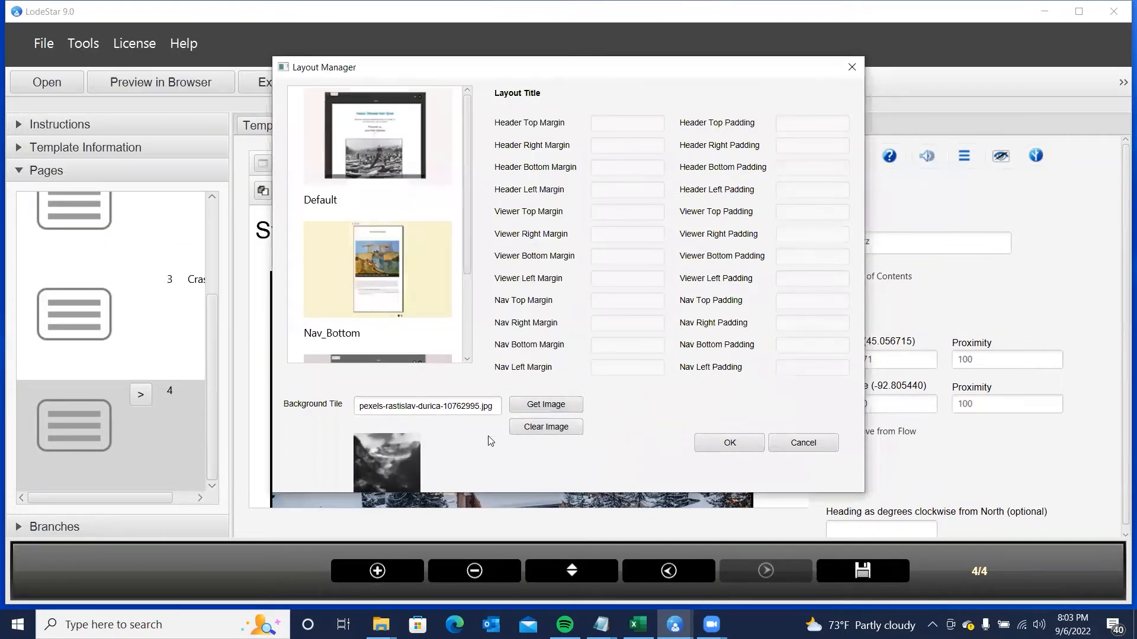
click(722, 449)
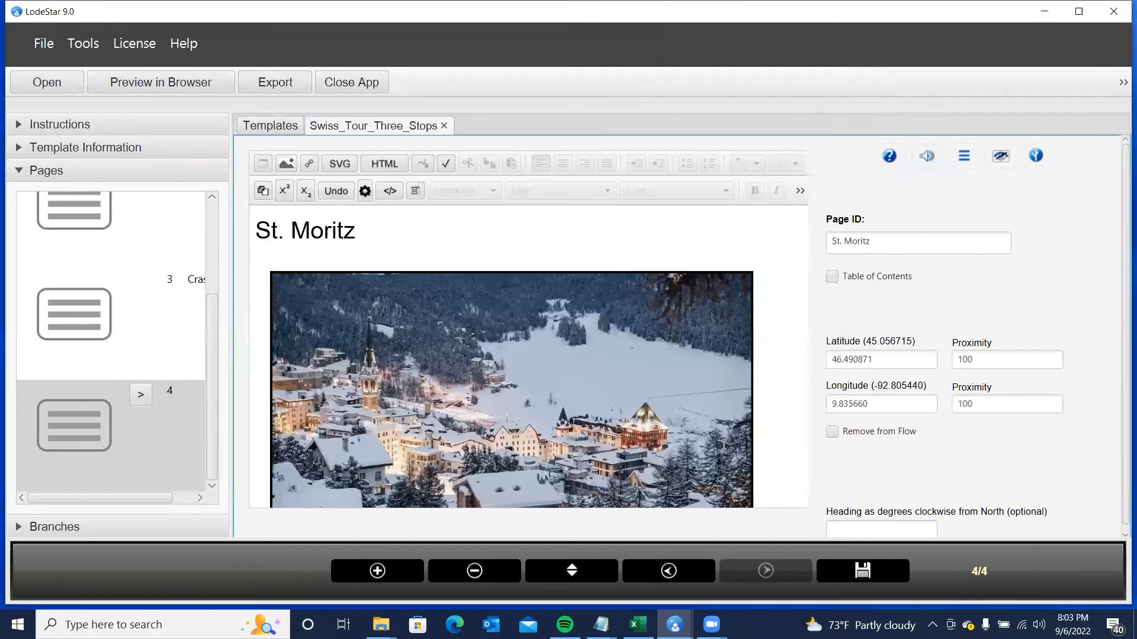
- Give the theme's inner background a translucent white custom colour (#ffffffb4)
click(83, 44)
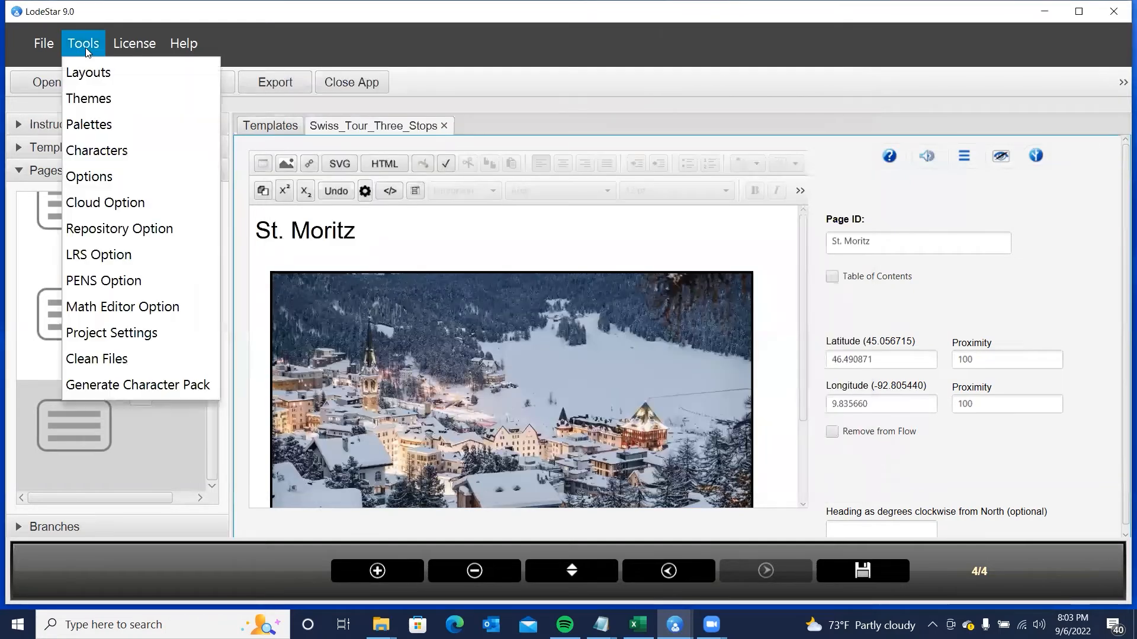
click(87, 99)
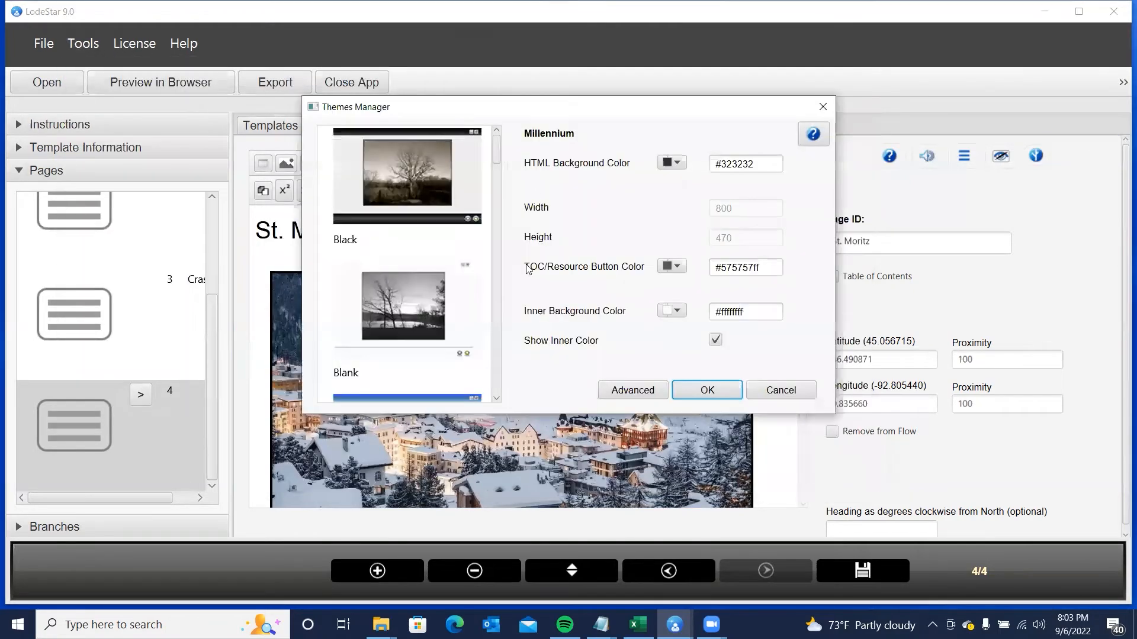
click(679, 312)
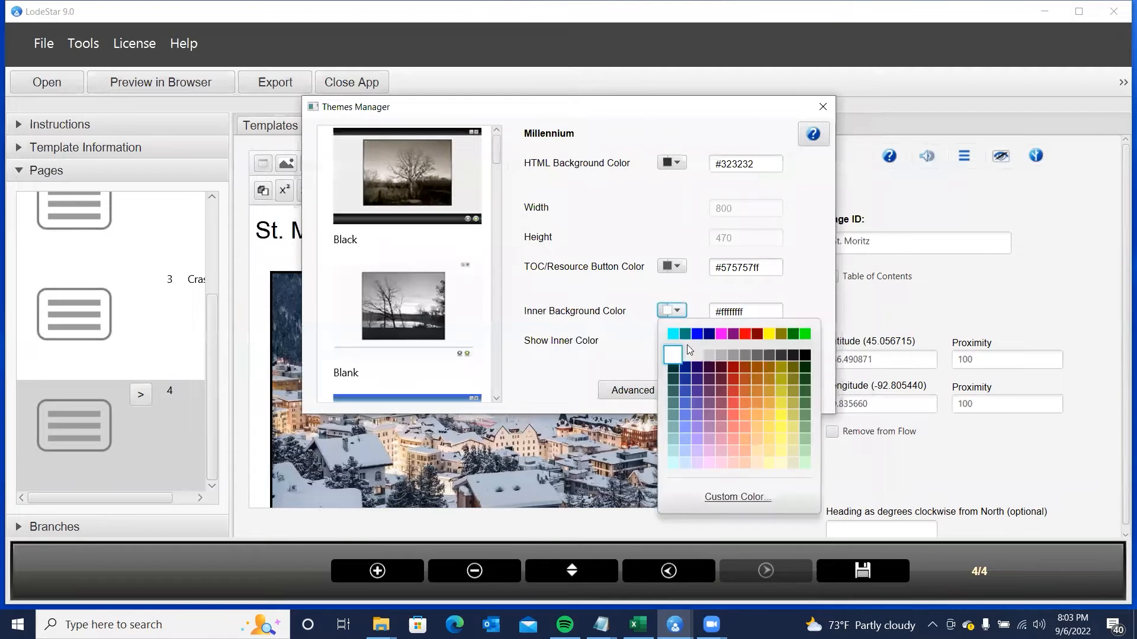
click(740, 497)
drag(567, 496, 550, 499)
click(578, 524)
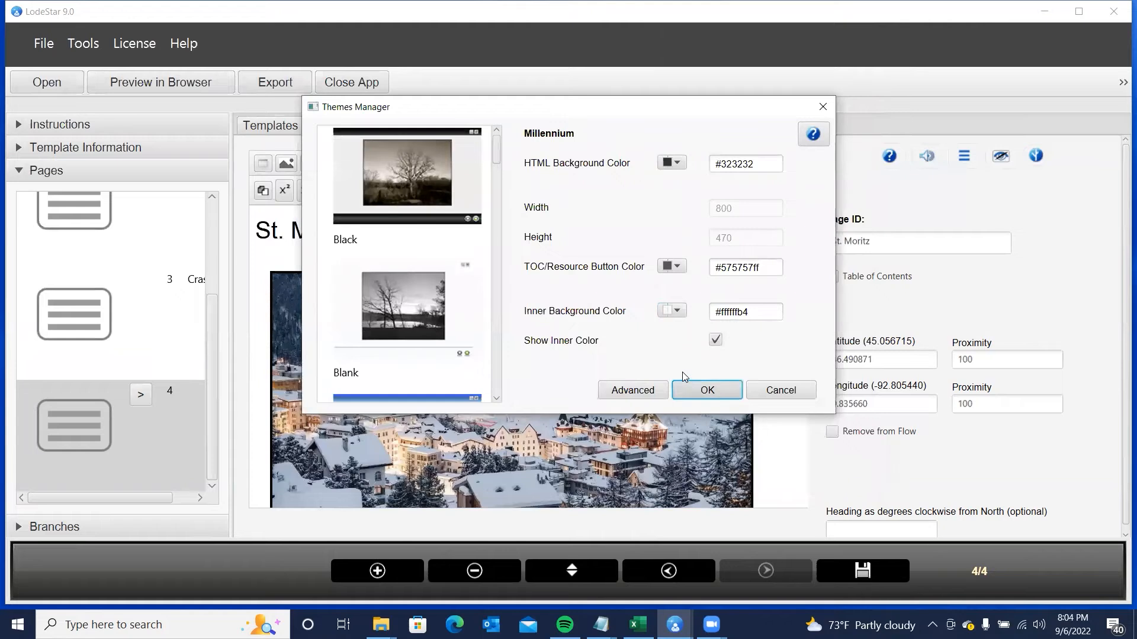
- Apply the theme changes, then save the project and preview it in the browser
click(687, 386)
click(137, 83)
click(567, 267)
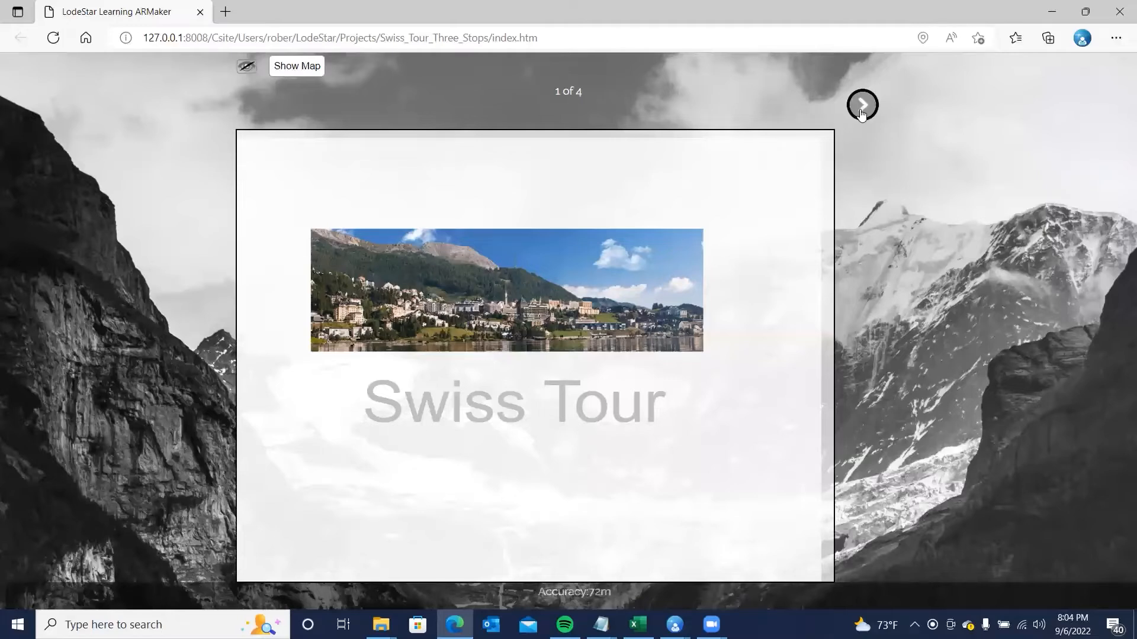
- Use the tour map to jump to the Zernez stop, page 2 of 4
click(304, 69)
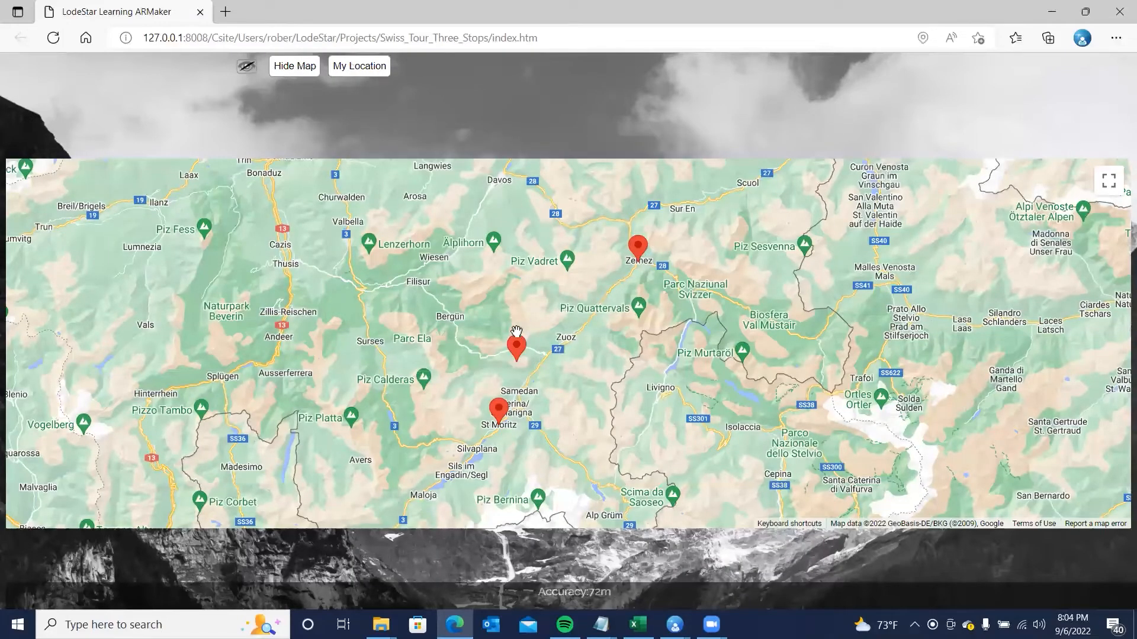
click(638, 247)
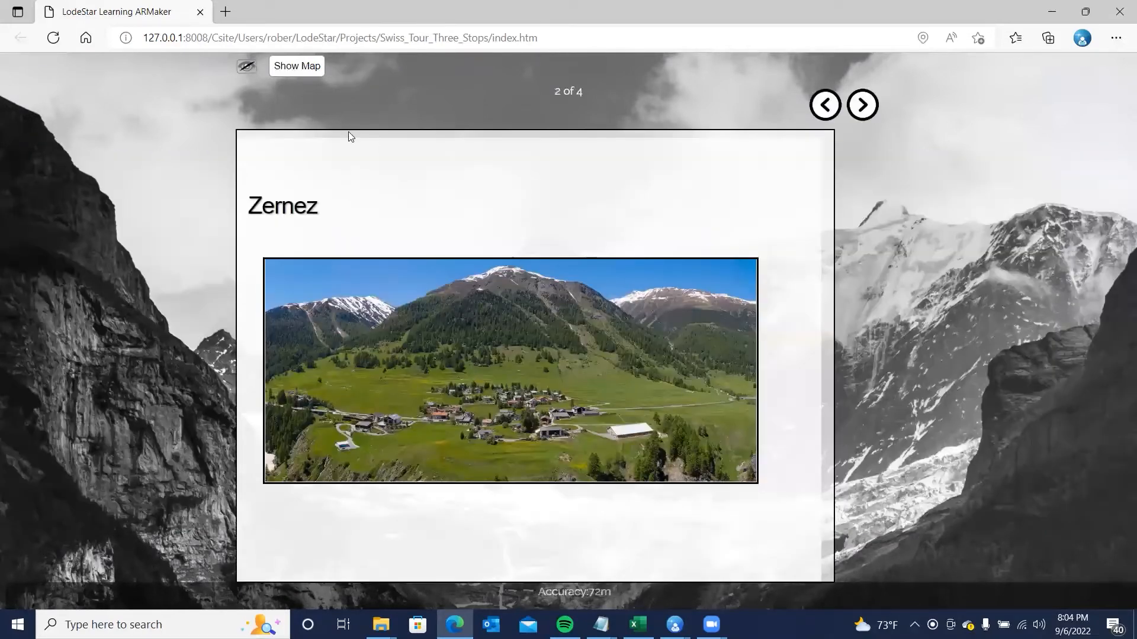
- Open the Crasta Mora stop from the map and pan and tilt its 360° panorama
click(299, 67)
click(519, 345)
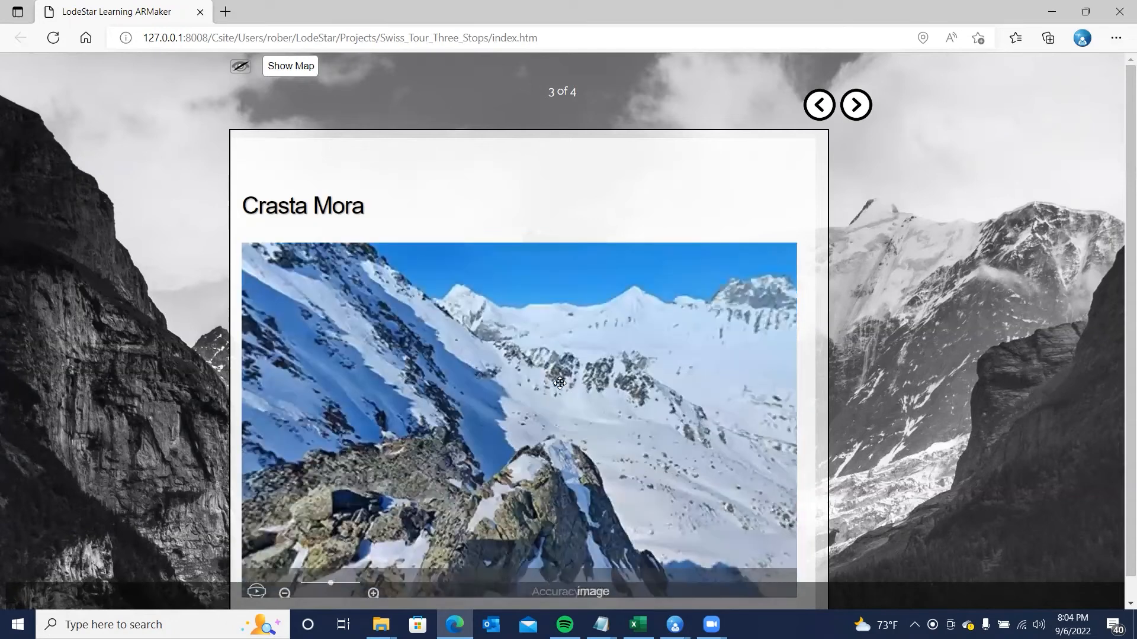
drag(361, 457, 526, 471)
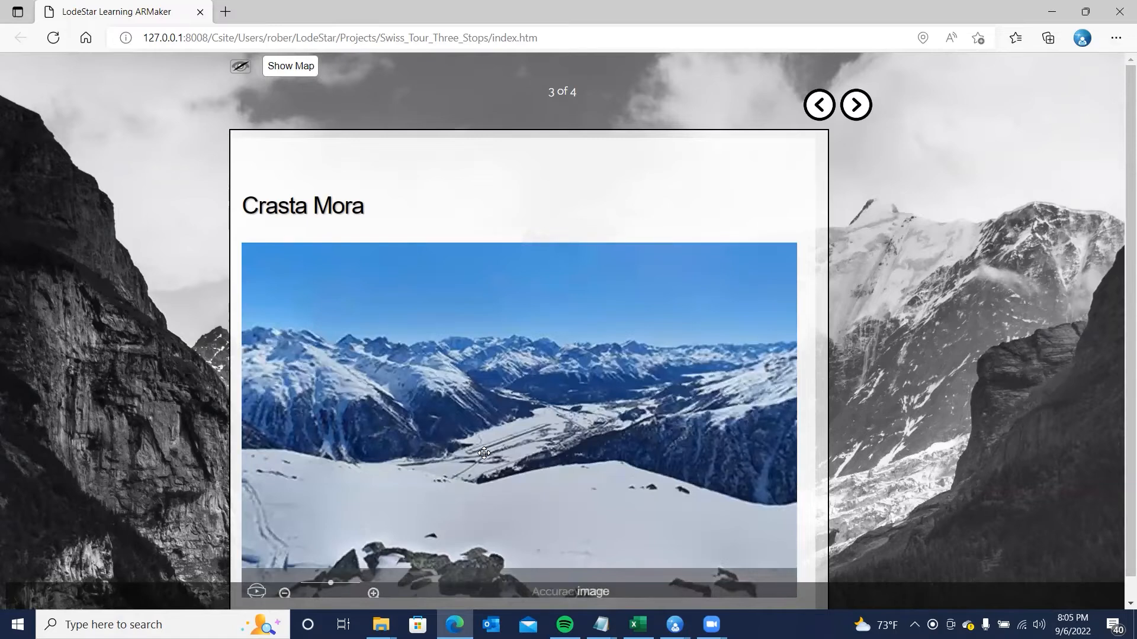
drag(484, 454, 538, 364)
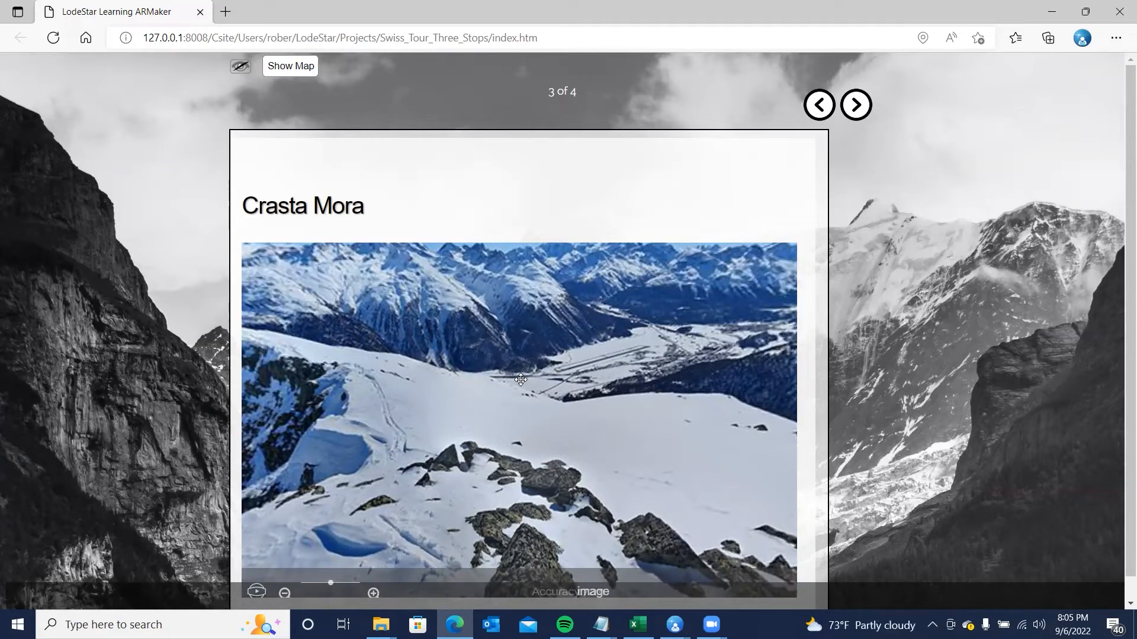
- Visit the St. Moritz stop via the map, close the preview, and return to Crasta Mora
click(280, 67)
click(498, 415)
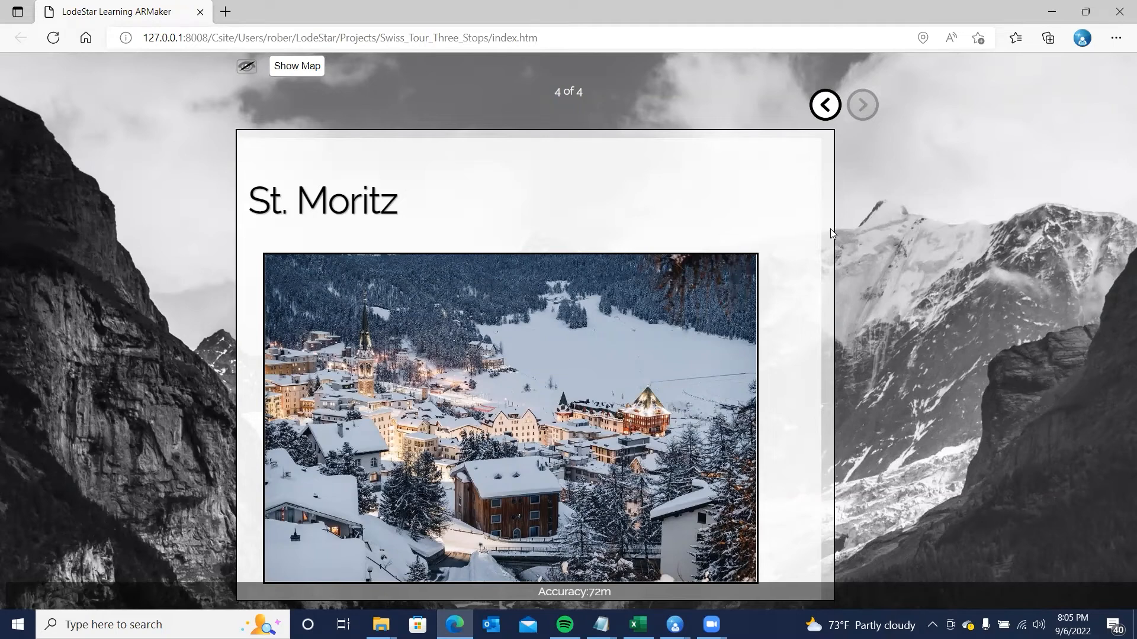
click(1113, 22)
click(671, 572)
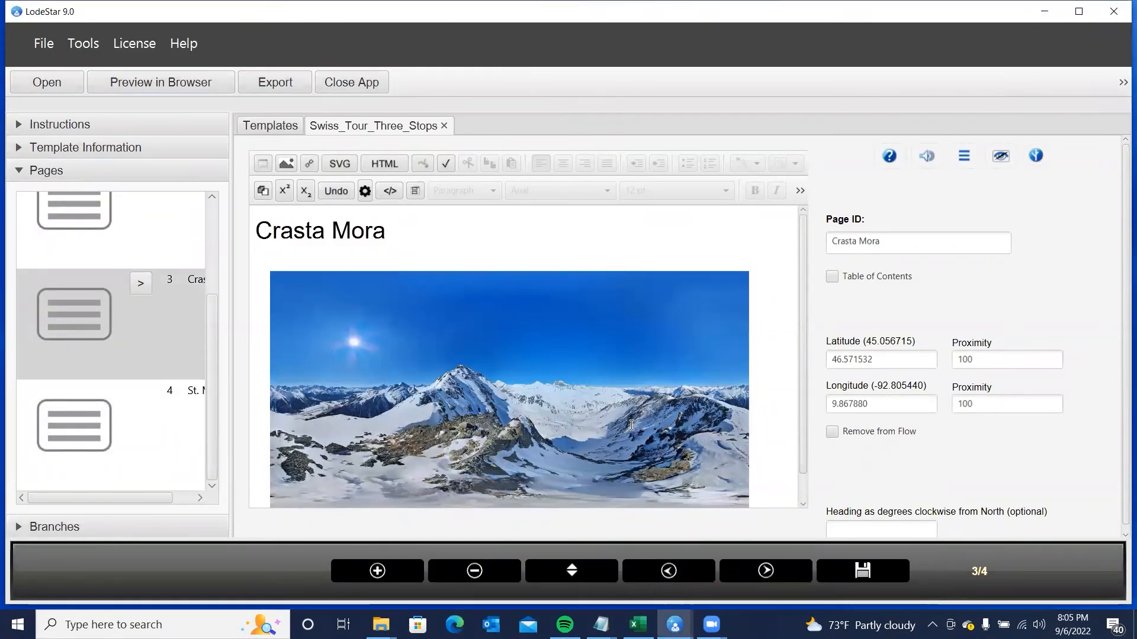
- Place an info marker toward the lower left of the Crasta Mora panorama
double_click(514, 409)
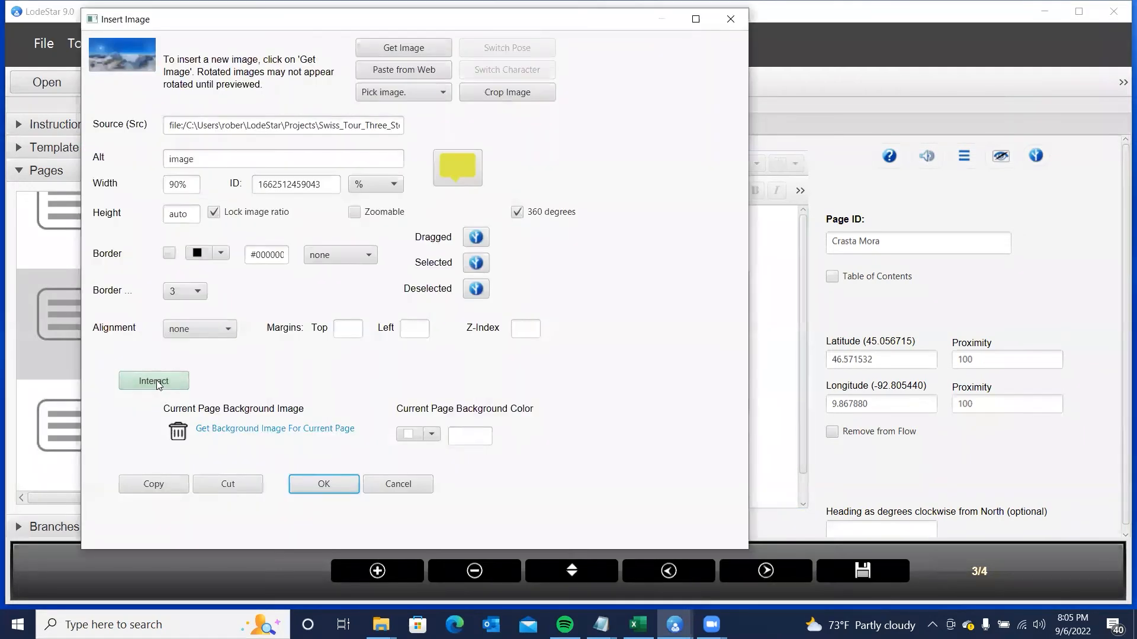
click(158, 383)
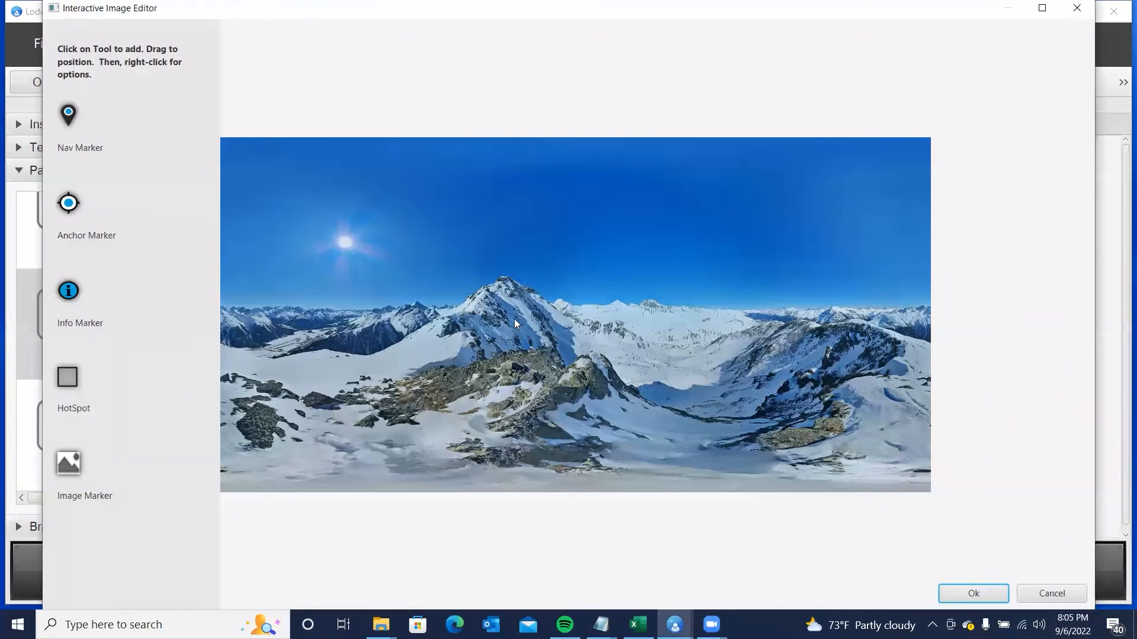
click(69, 291)
mouse_move(370, 304)
mouse_down()
mouse_move(289, 344)
mouse_move(269, 329)
mouse_move(290, 327)
mouse_up()
click(964, 595)
click(324, 484)
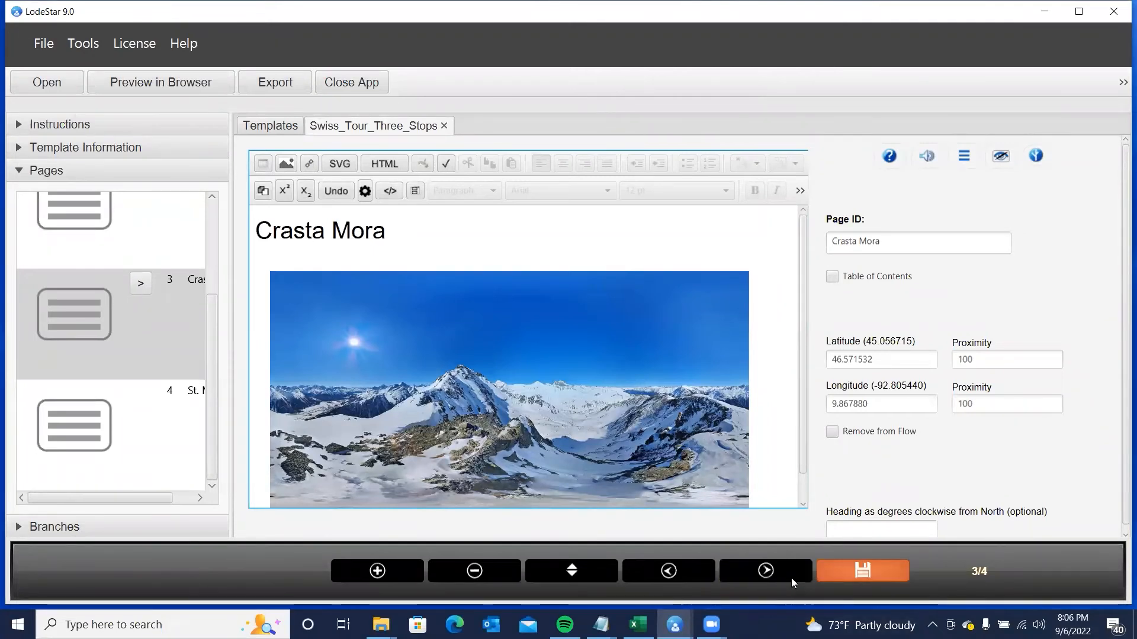
- Append a Wall page after St. Moritz, then add more pages at the project's end
click(772, 574)
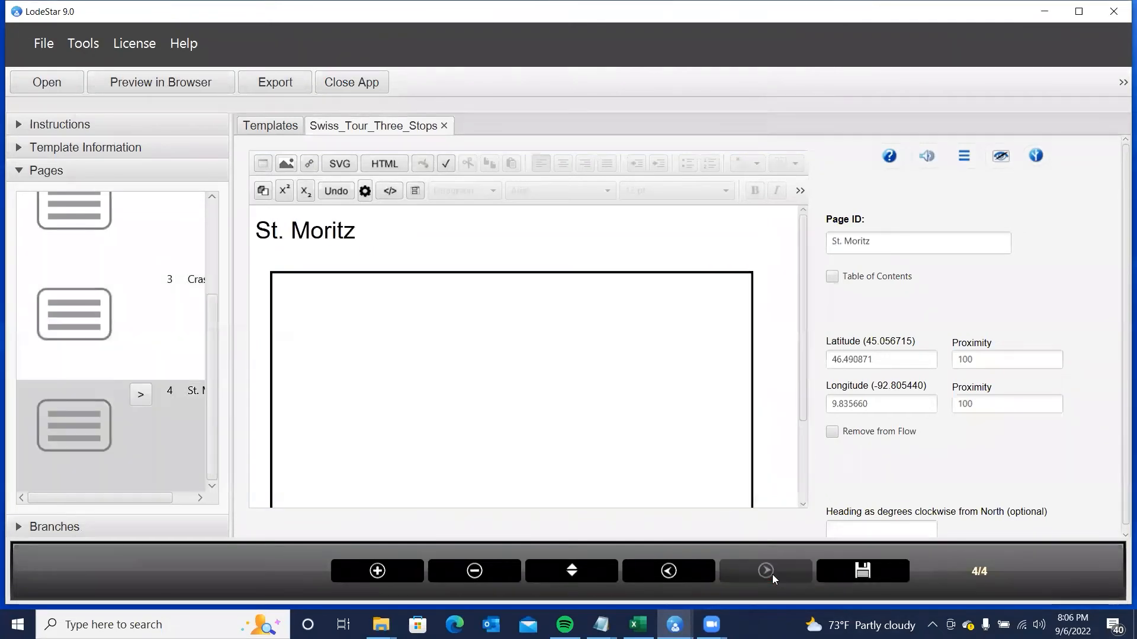
click(386, 573)
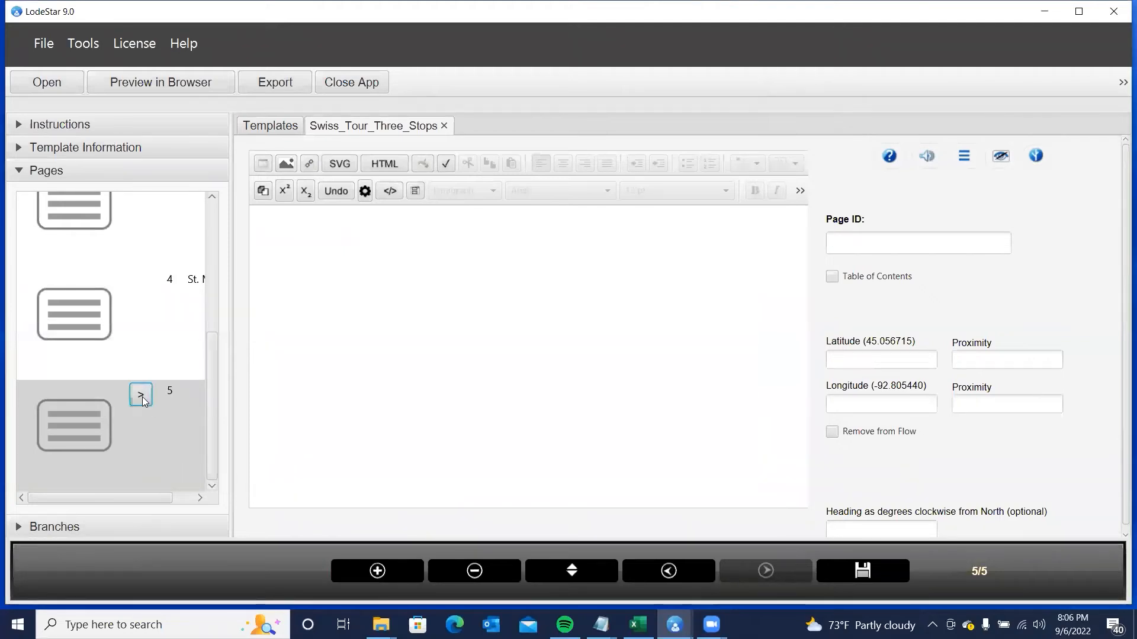
click(276, 315)
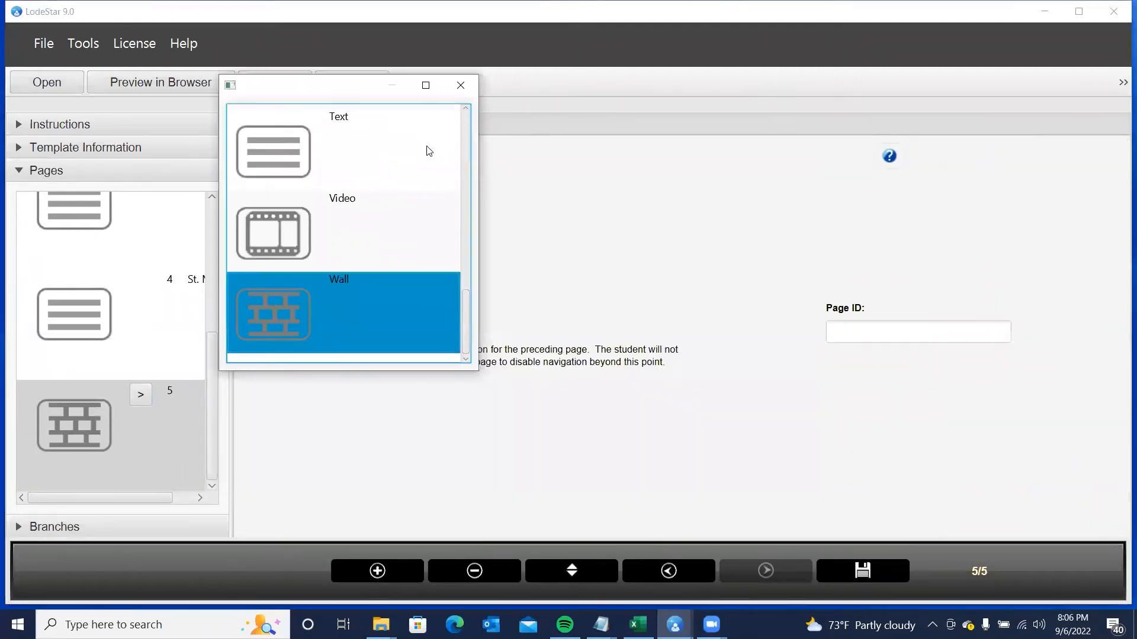
click(461, 86)
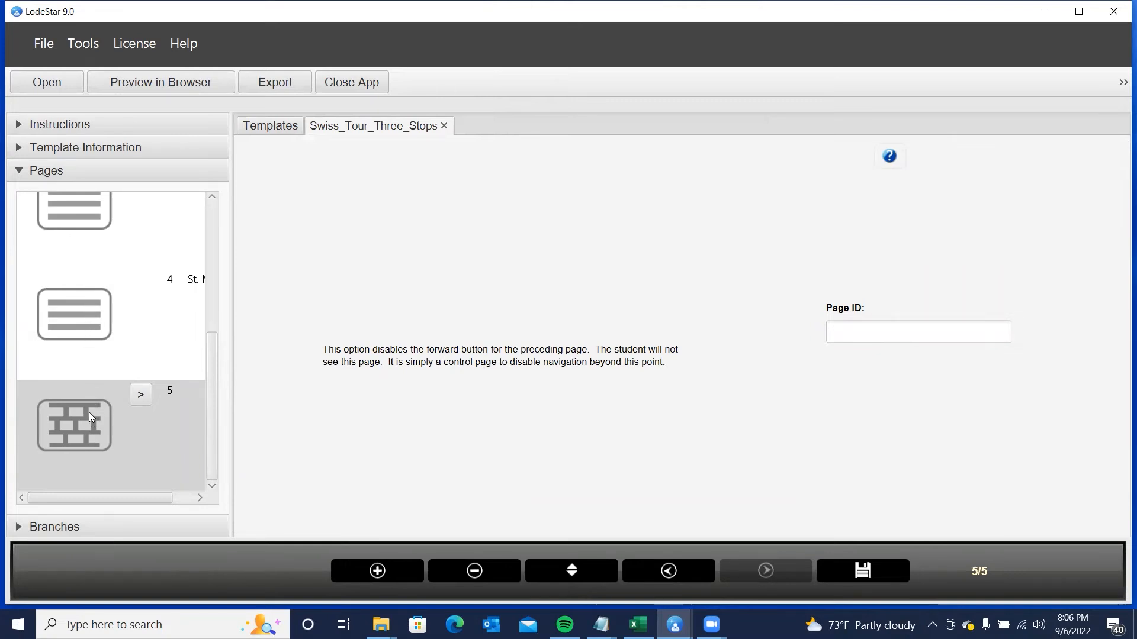
double_click(388, 573)
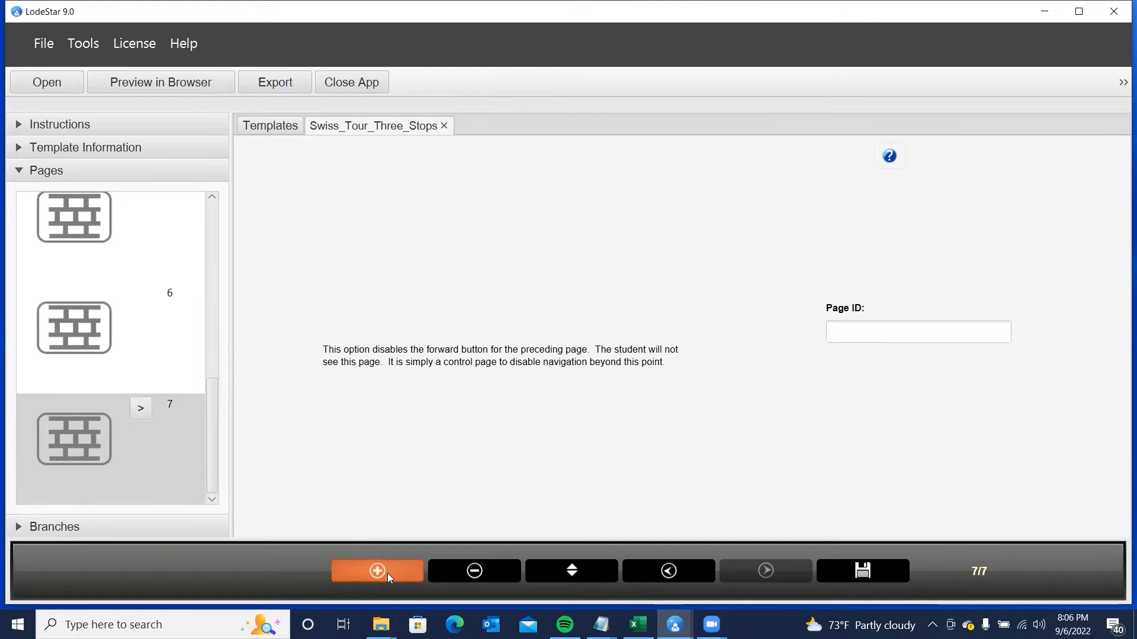
- Delete the surplus page 7, then bring up page 6's page-type choices
click(141, 409)
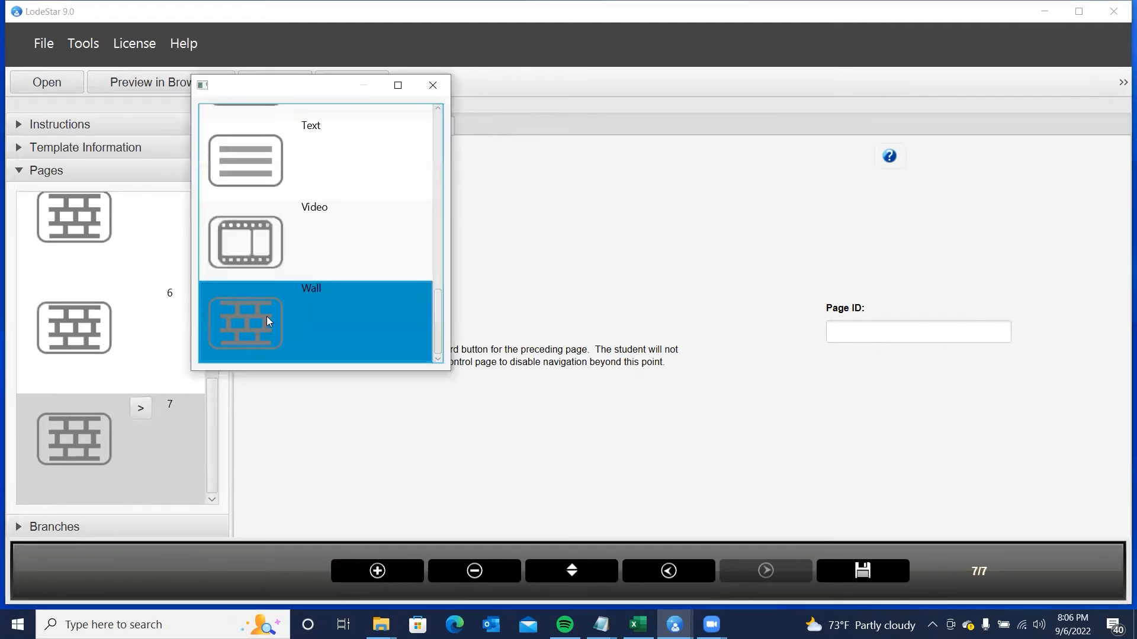
click(431, 87)
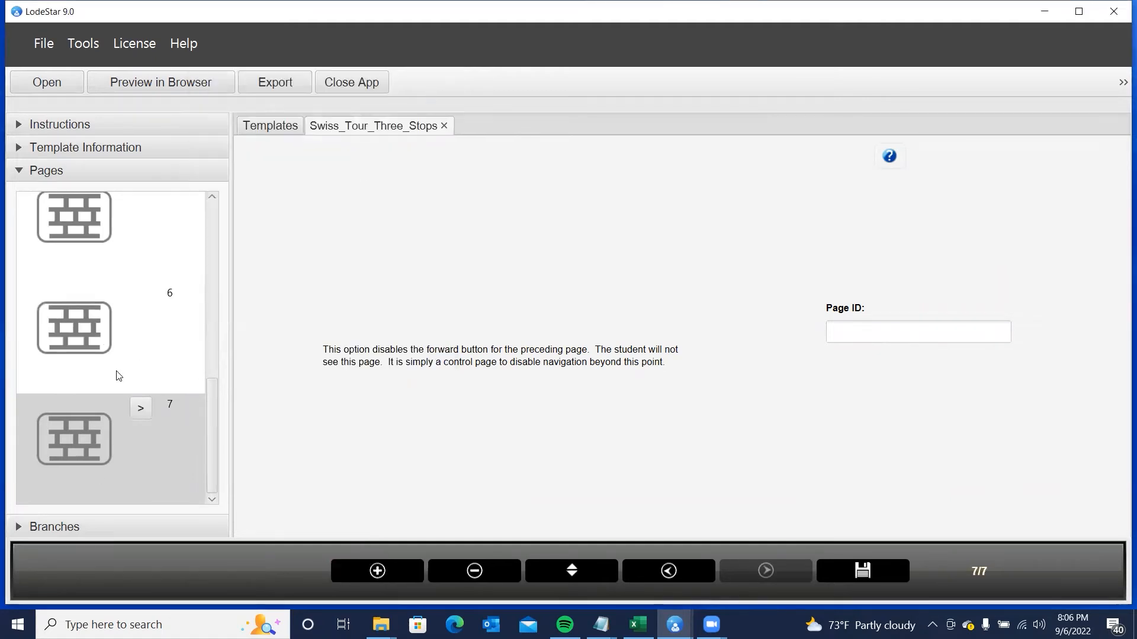
click(141, 409)
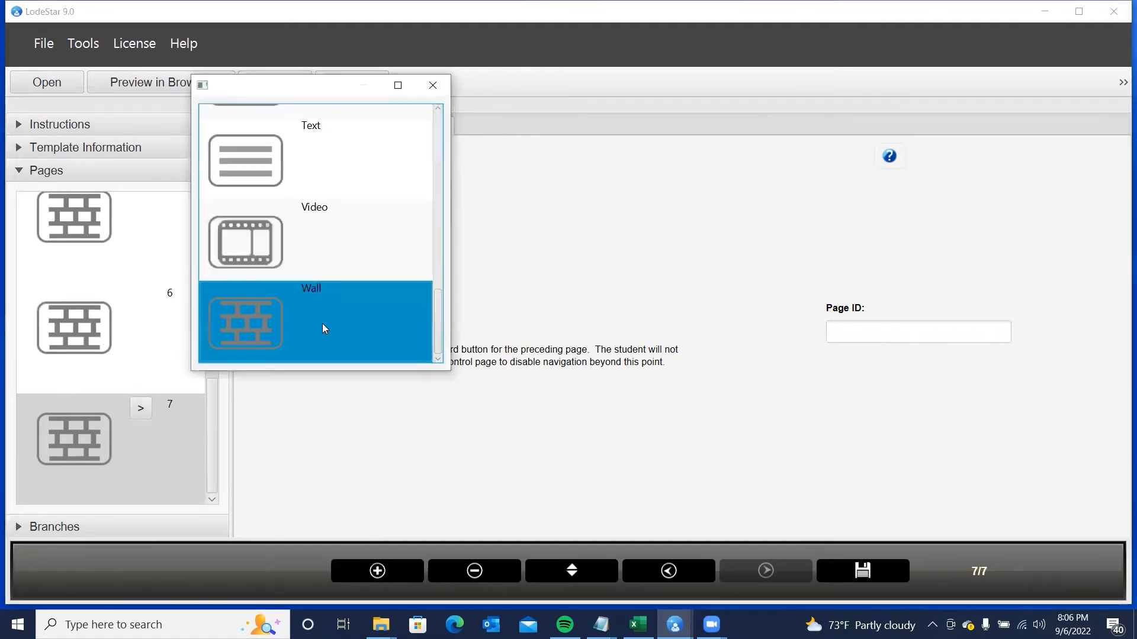
click(438, 91)
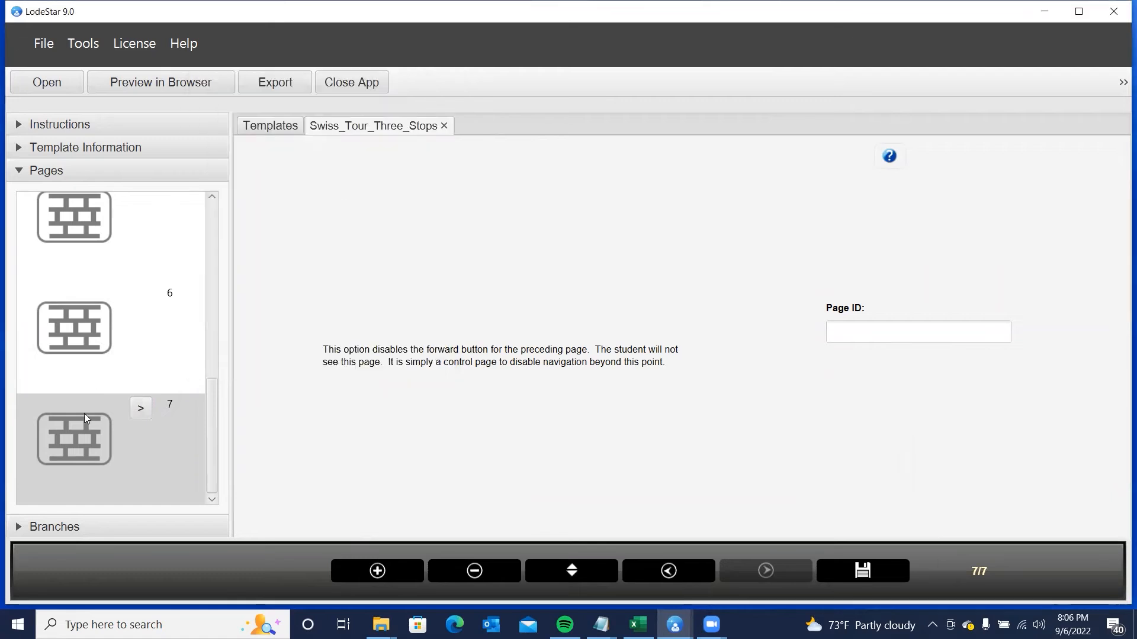
click(506, 570)
click(552, 267)
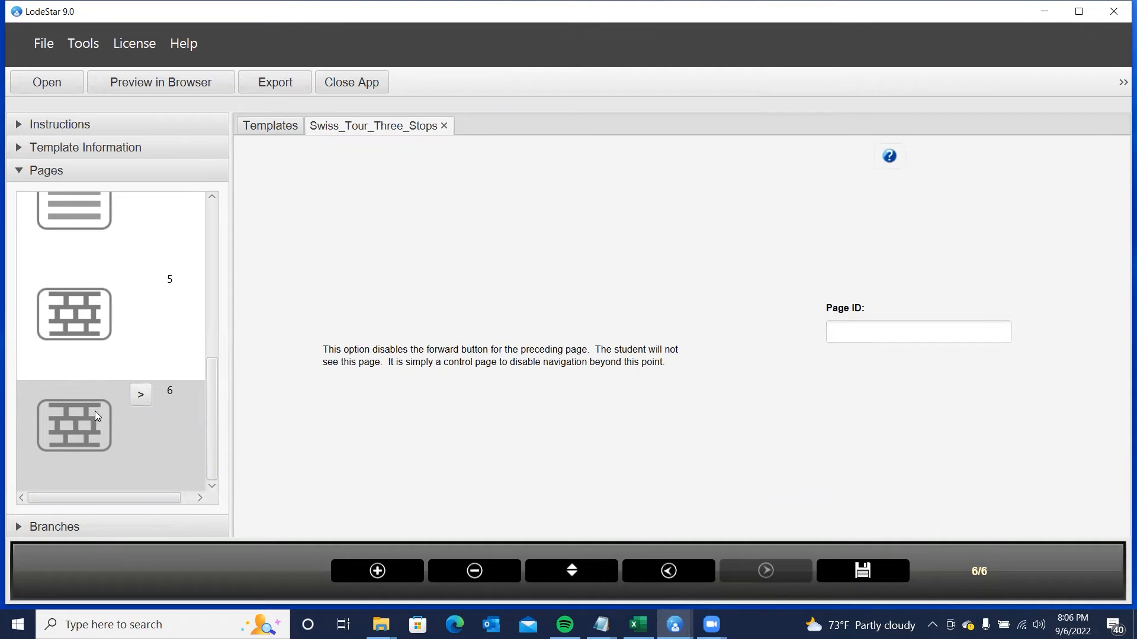
click(141, 395)
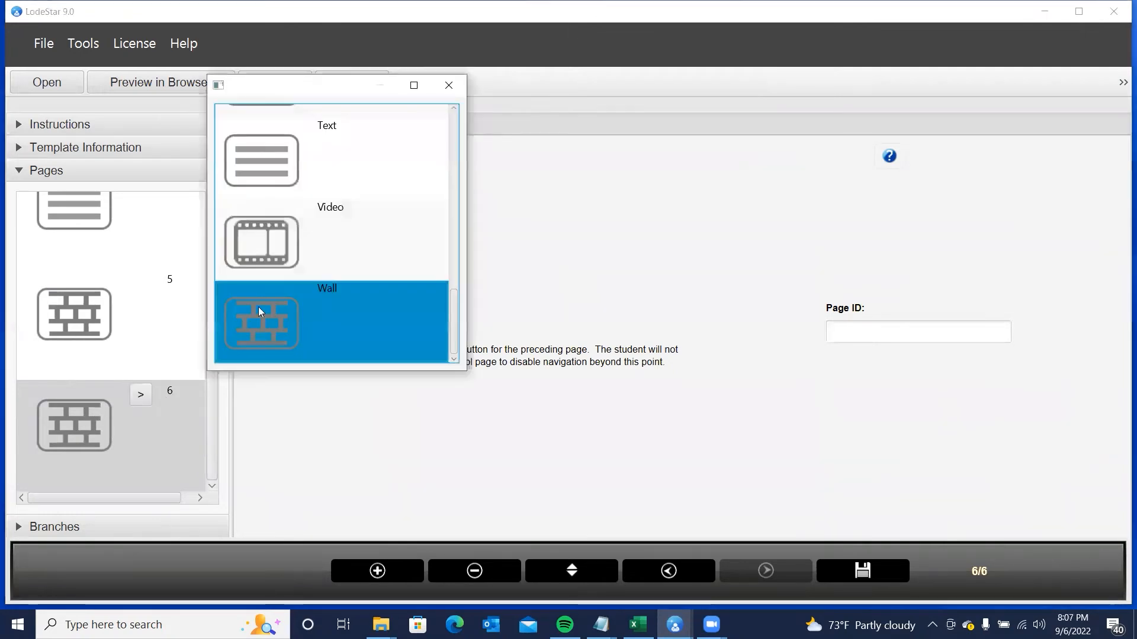
- Make page 6 a Text page and type 'Samedan' in its text area
scroll(310, 236, up, 1)
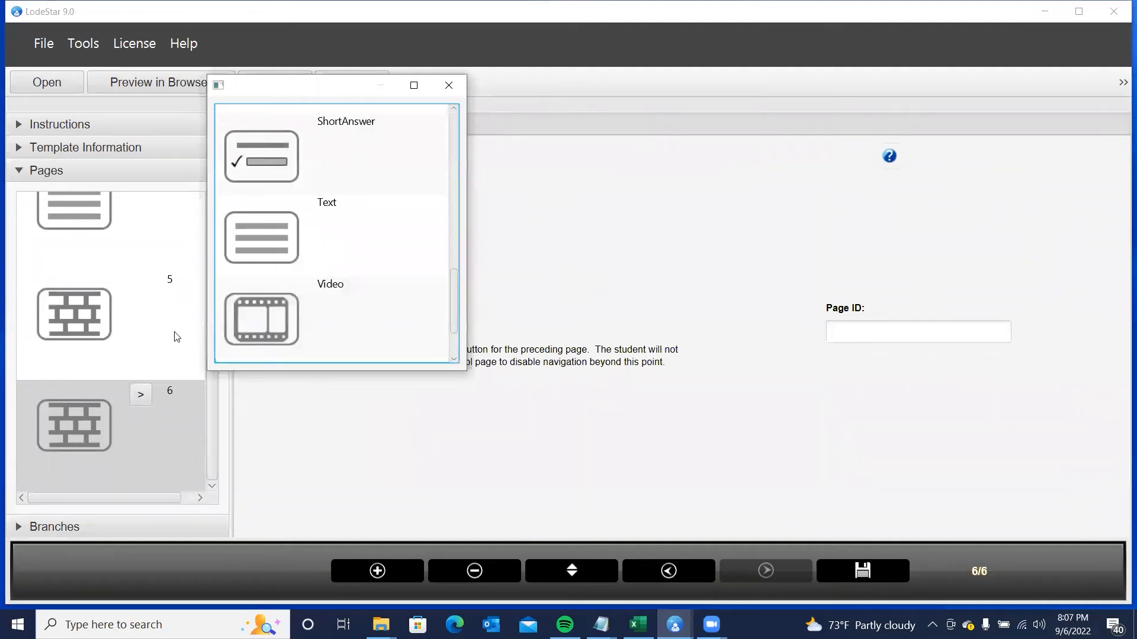
click(284, 236)
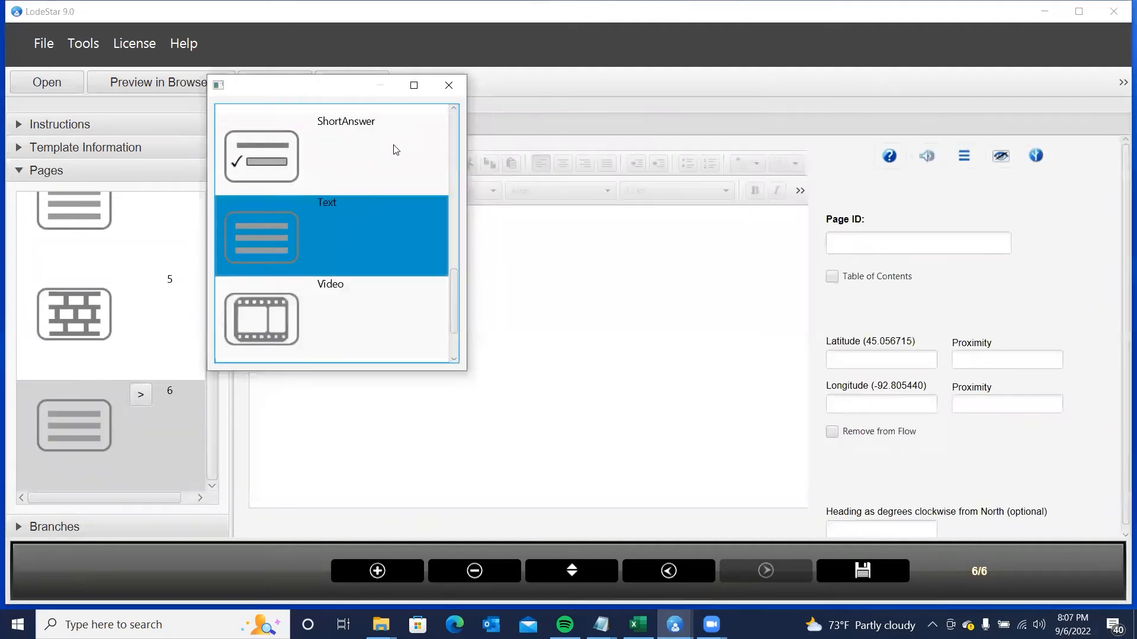
click(449, 85)
click(309, 251)
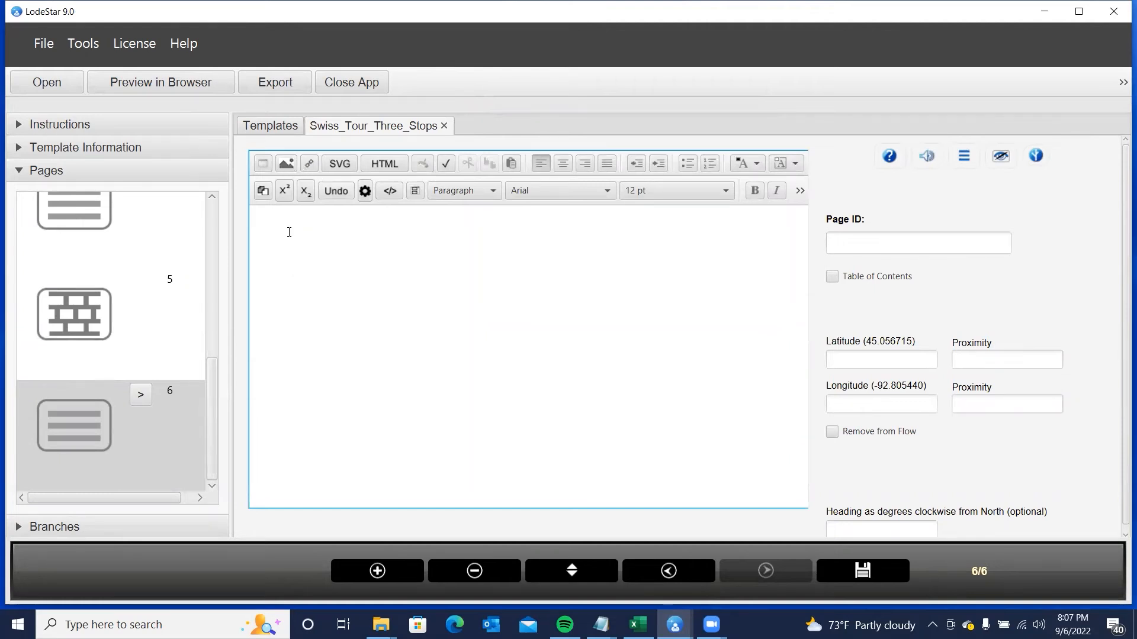
text(Samedan)
- Format 'Samedan' as a black Heading 1
double_click(319, 217)
click(481, 190)
click(472, 230)
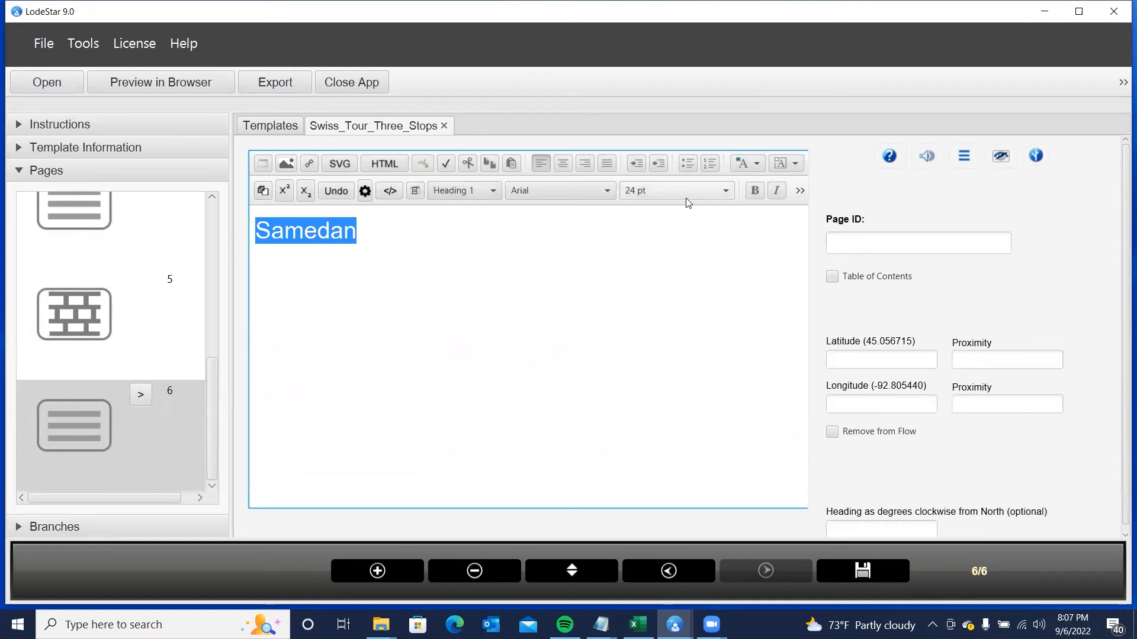
click(768, 165)
click(876, 208)
click(325, 264)
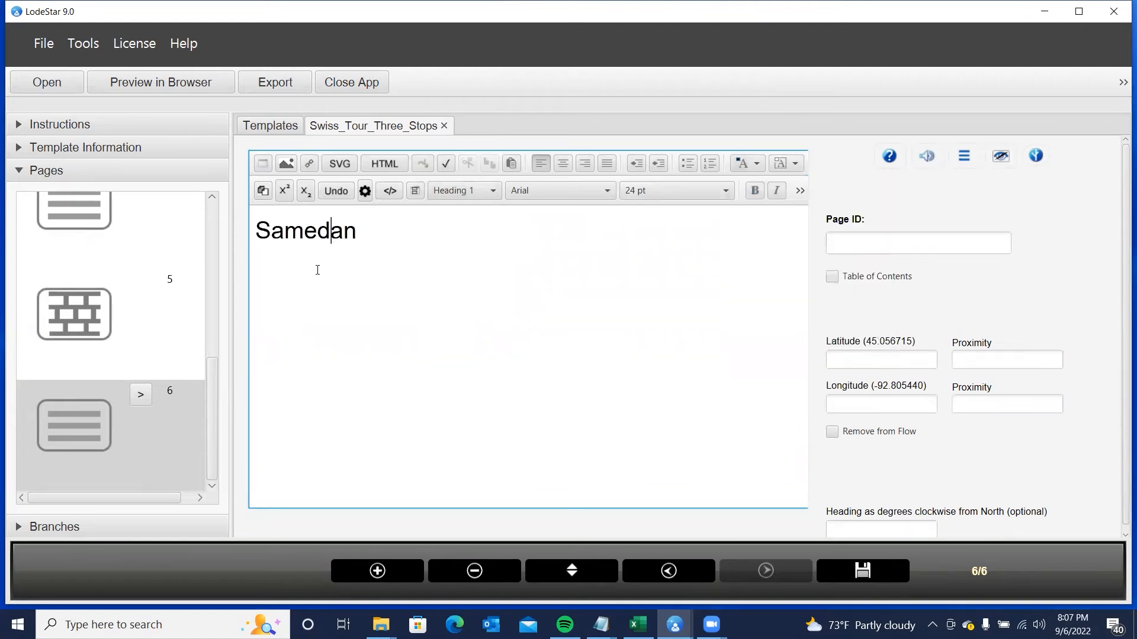
- Insert the optimized samedan.jpg image in a new paragraph below the Samedan heading
click(386, 239)
key(Return)
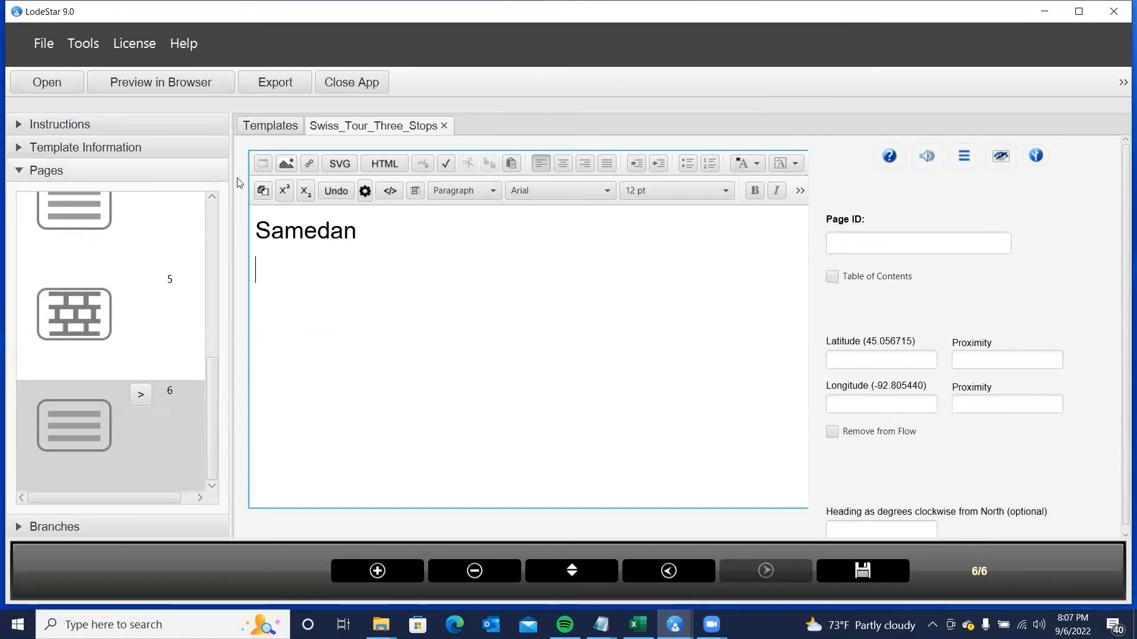
click(283, 165)
click(565, 270)
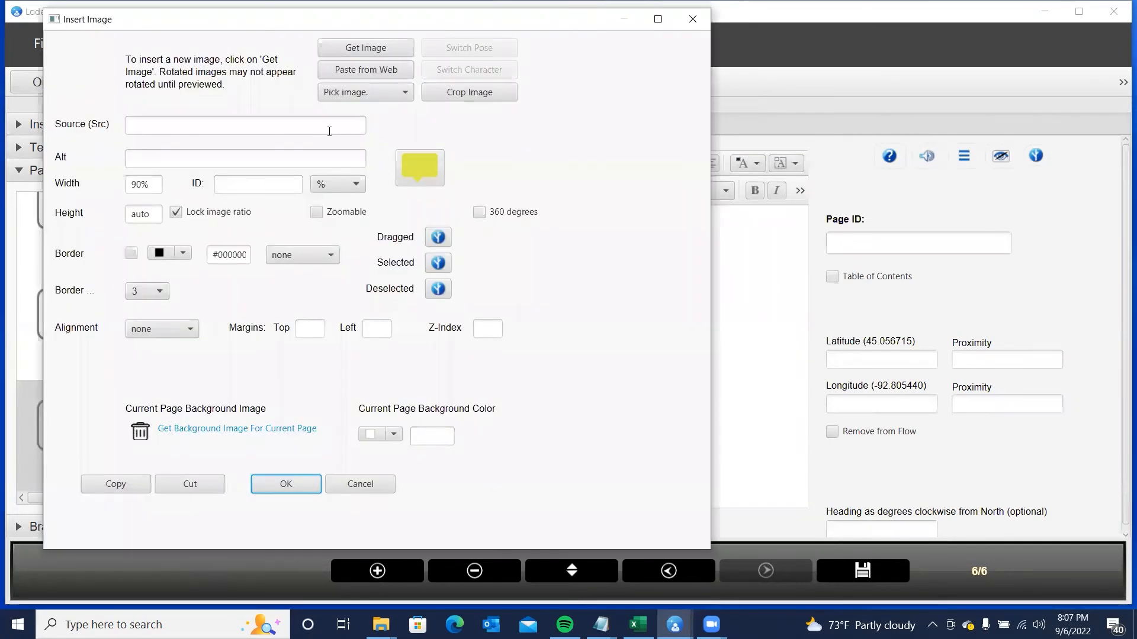
click(368, 48)
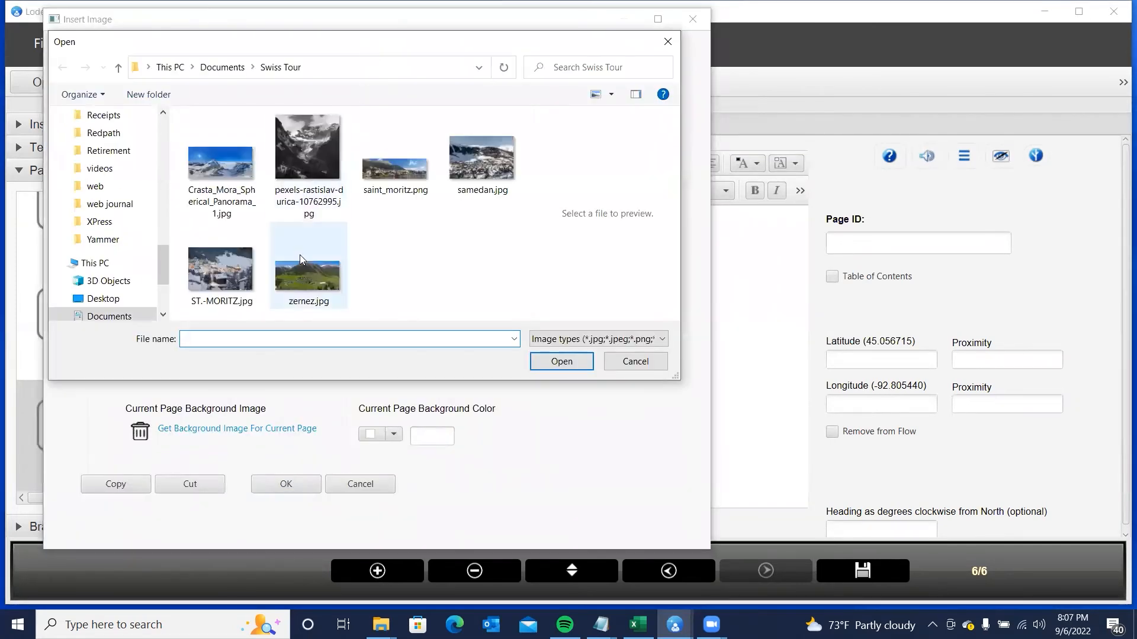
double_click(483, 156)
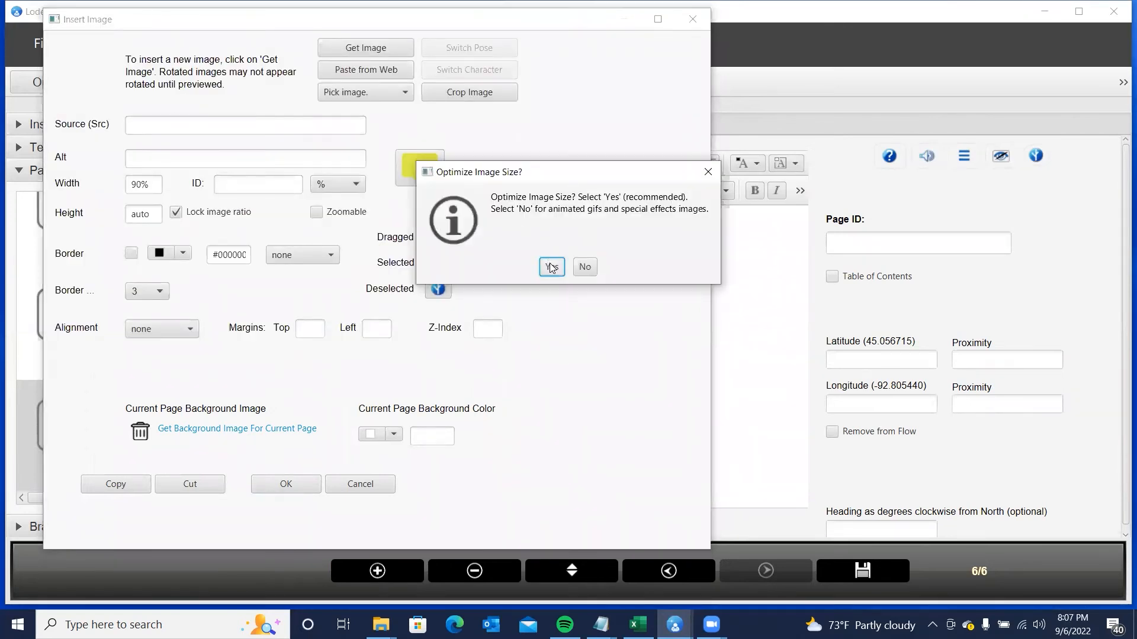
click(551, 267)
- Set the image width to 90%, add a border with the chosen style, and confirm
click(338, 184)
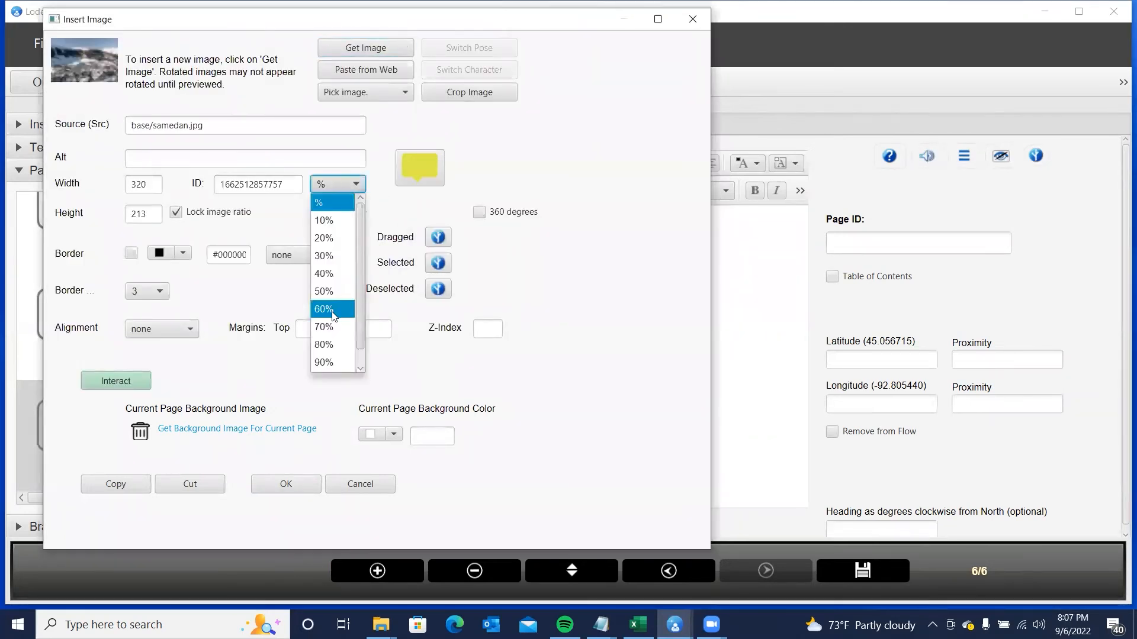
click(329, 360)
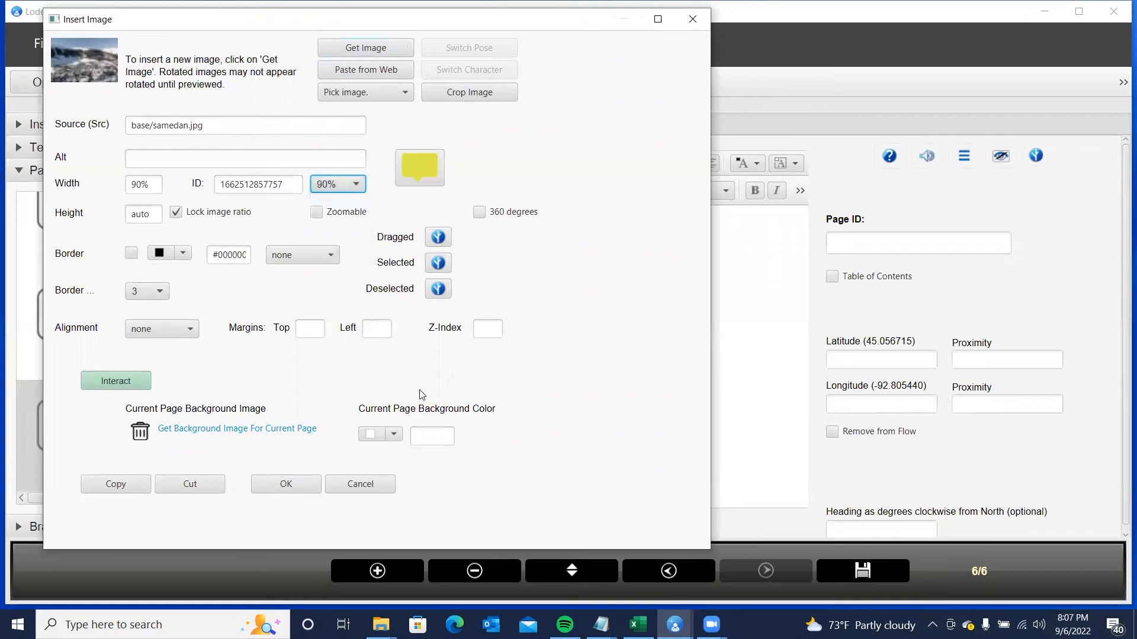
click(131, 253)
click(286, 261)
click(290, 354)
click(299, 484)
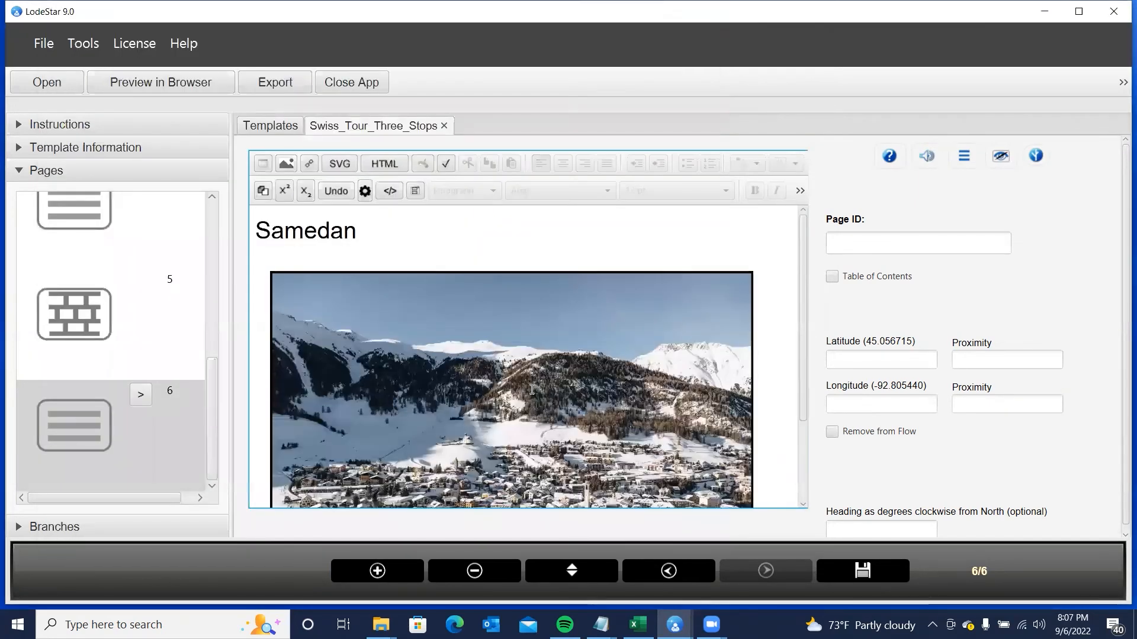
- Set page 6's Page ID to 'Samedan', then go back two pages to St. Moritz
click(857, 243)
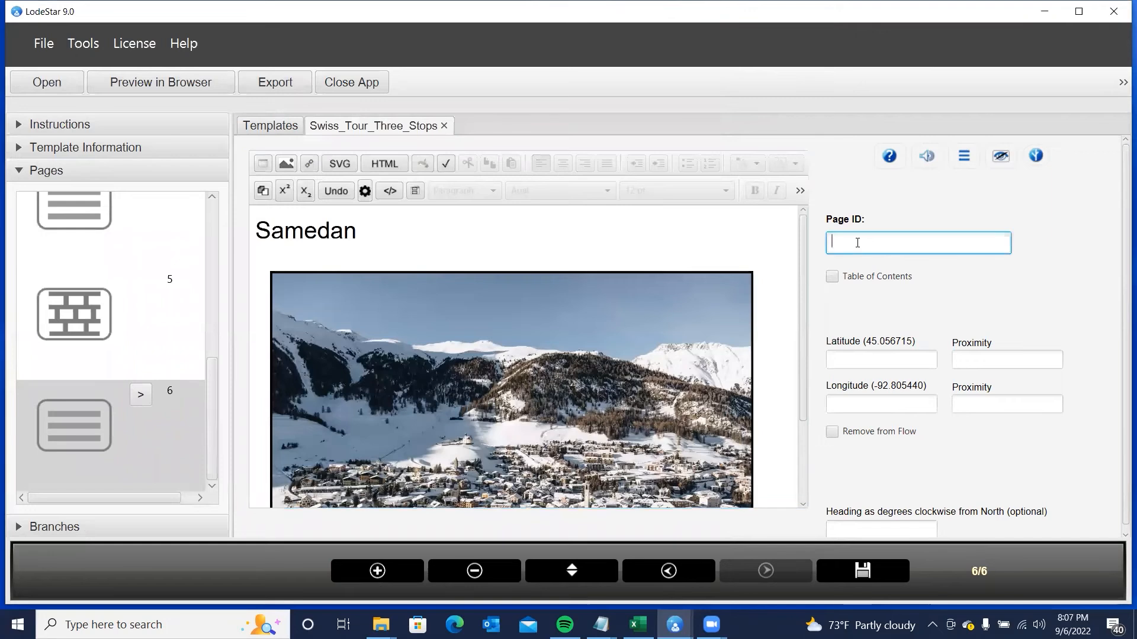
text(Sa)
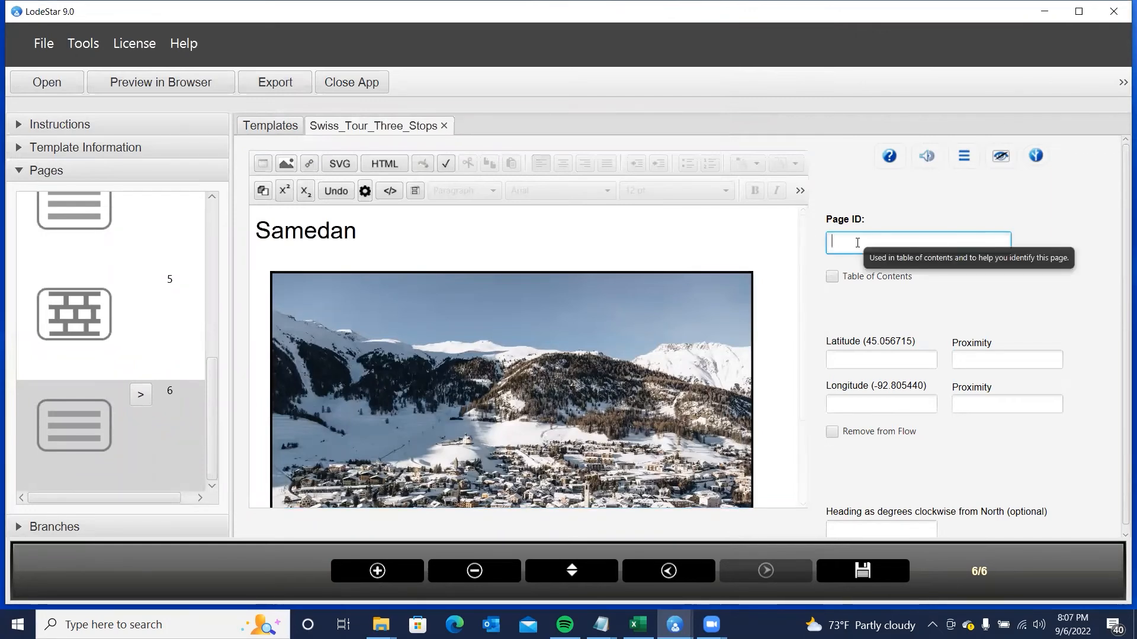
text(medan)
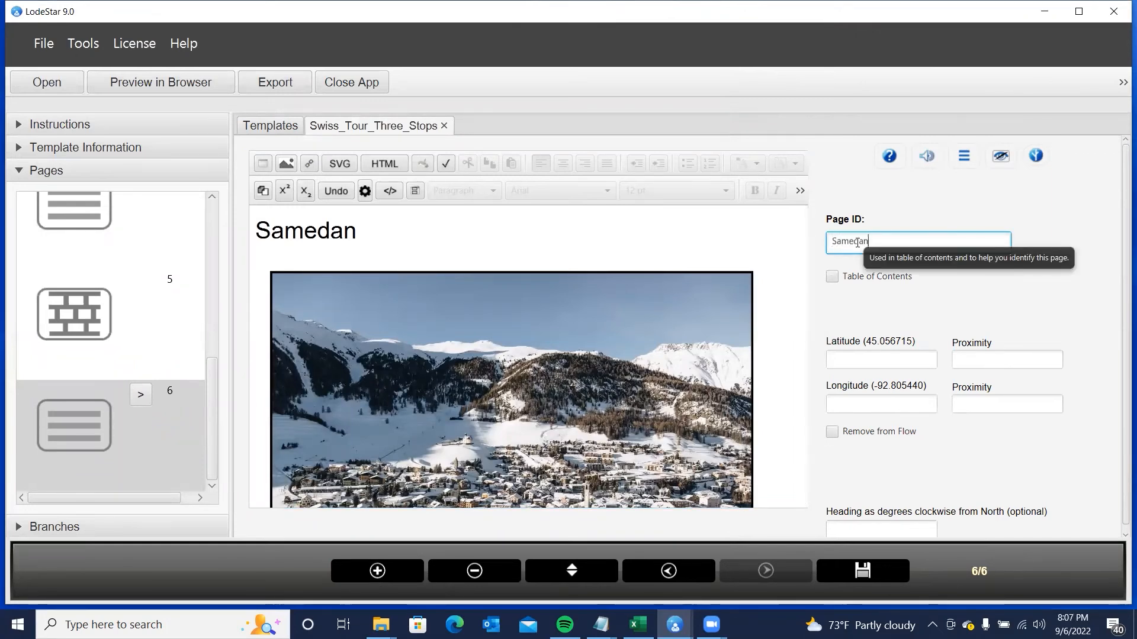
click(932, 320)
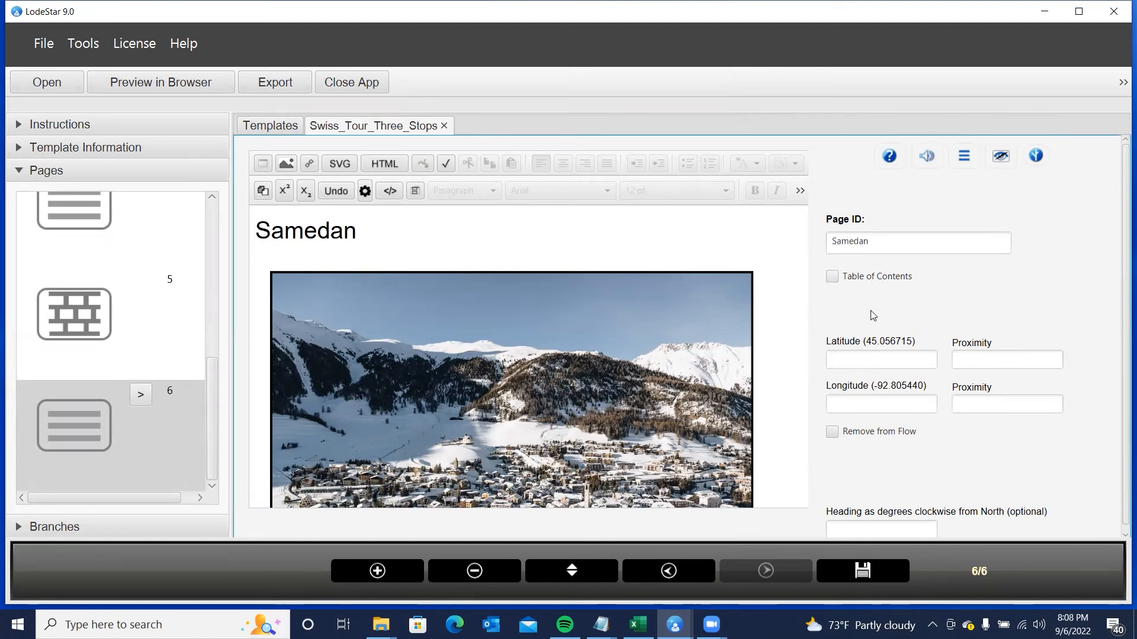
click(675, 576)
click(675, 577)
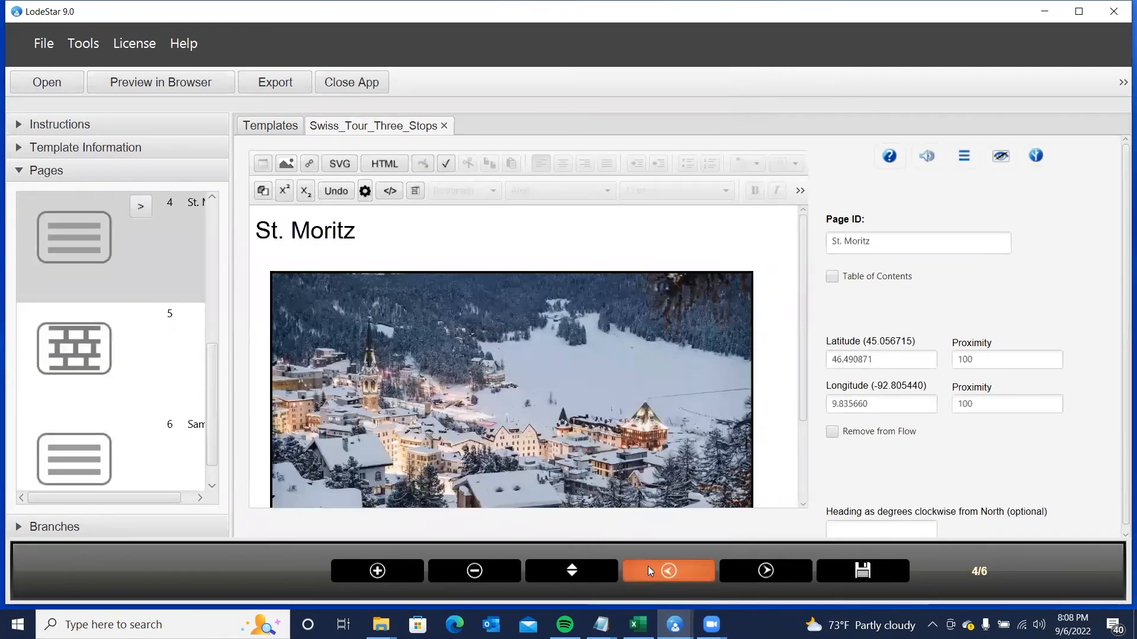
- Open the Crasta Mora panorama's image settings and its interactive editor
click(648, 566)
double_click(416, 402)
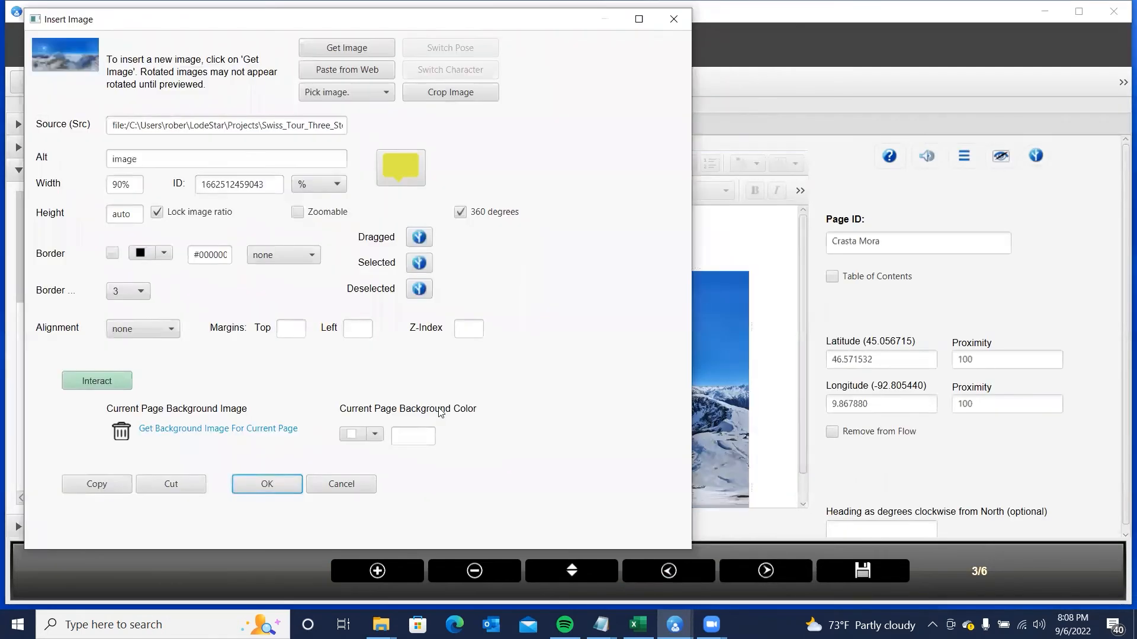
click(98, 381)
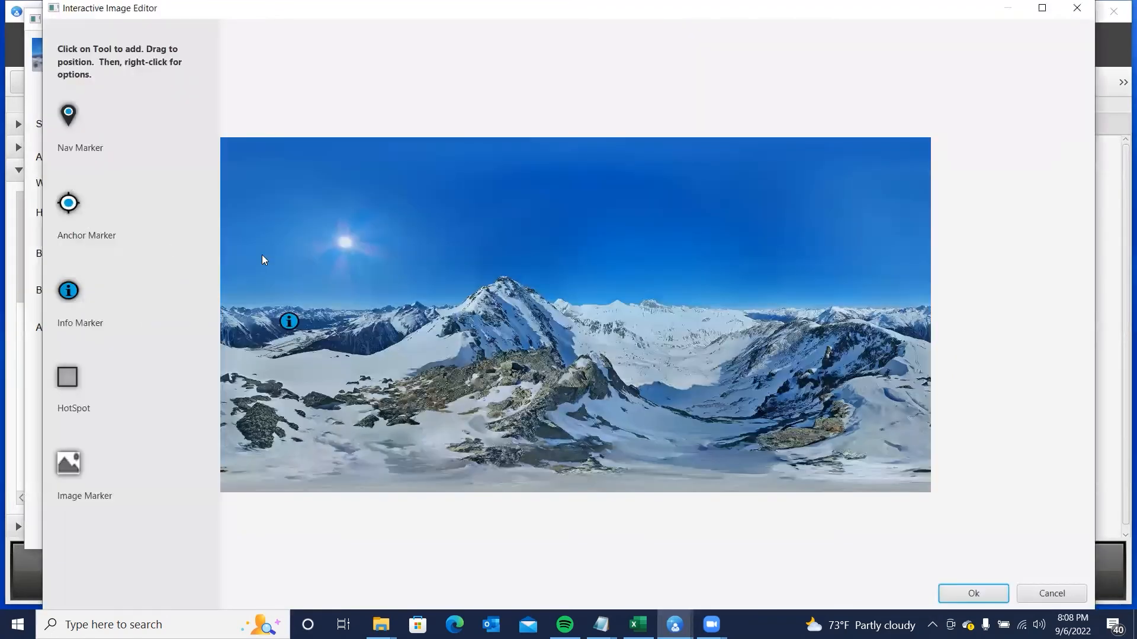
- Make the info marker add the Samedan page as an overlay when selected
right_click(289, 321)
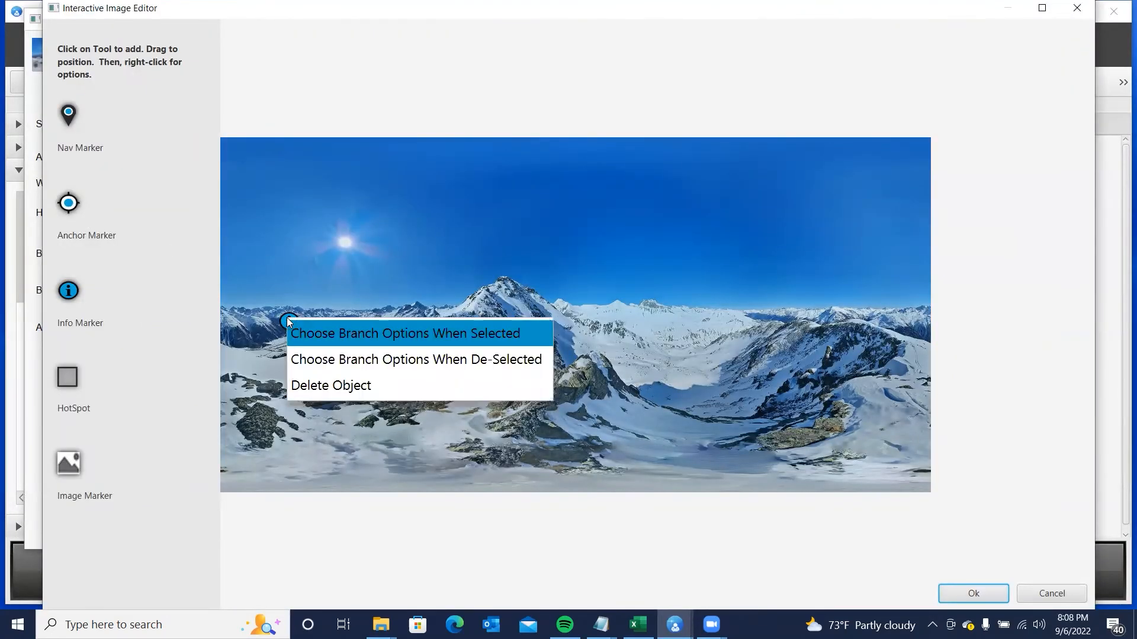
click(413, 336)
click(388, 88)
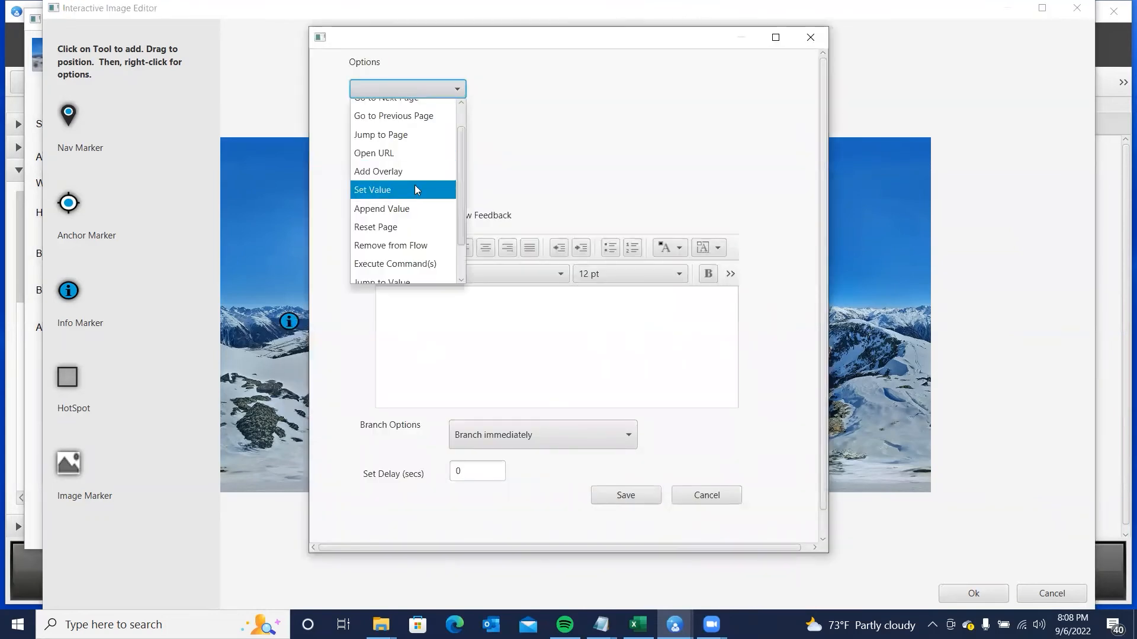
scroll(418, 189, down, 2)
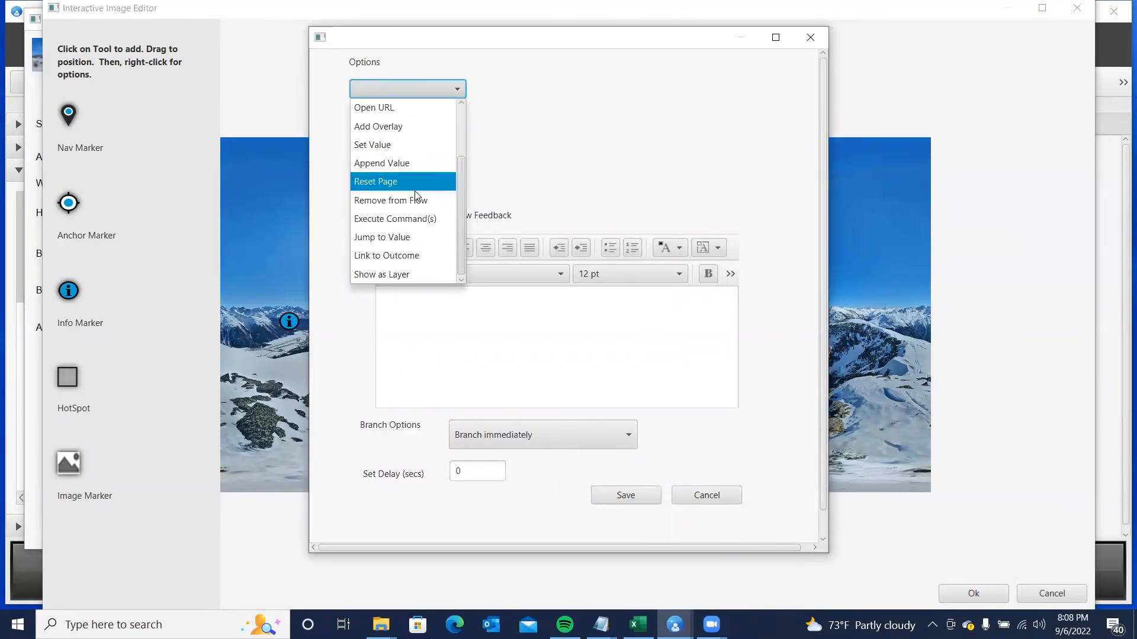
click(393, 128)
click(484, 155)
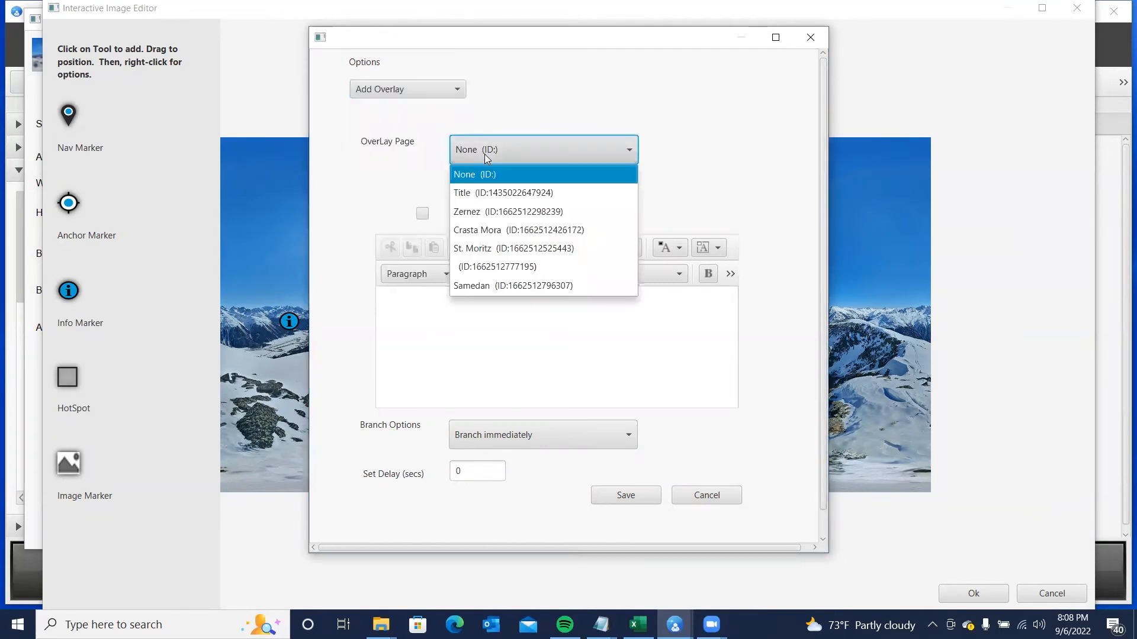
click(485, 284)
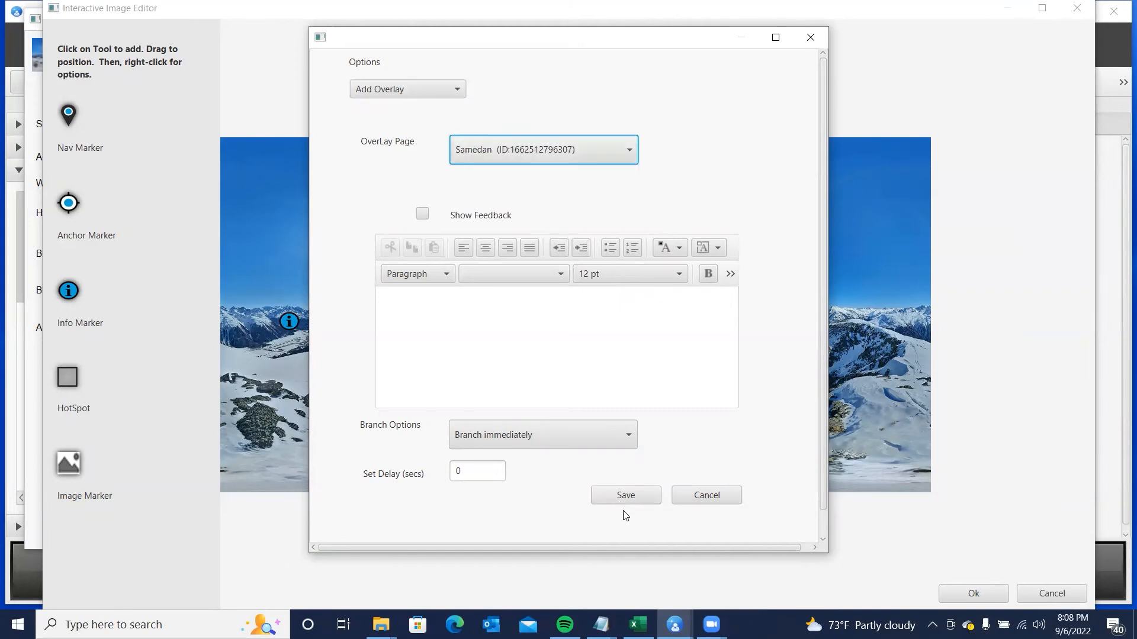
click(626, 496)
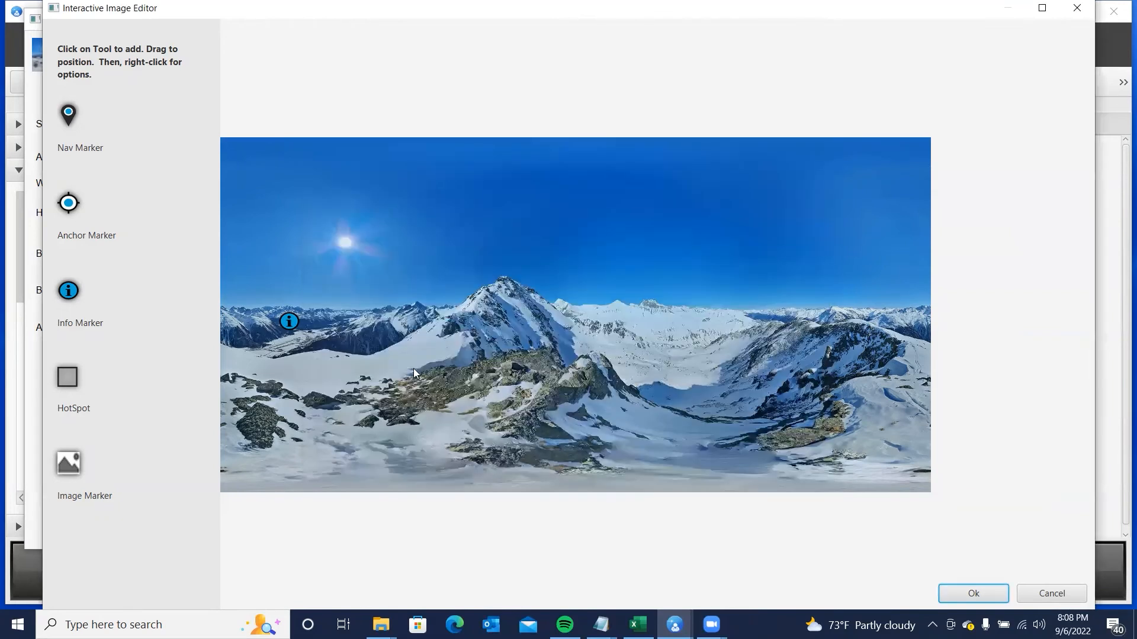
- Make the info marker also add the Samedan overlay when de-selected
right_click(293, 322)
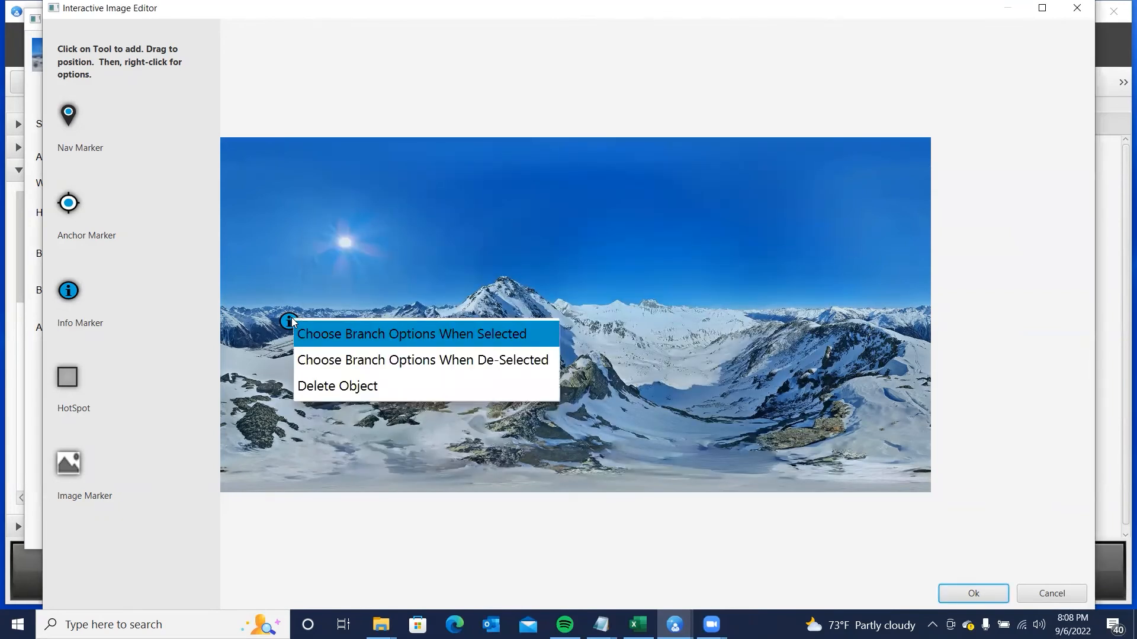
click(506, 361)
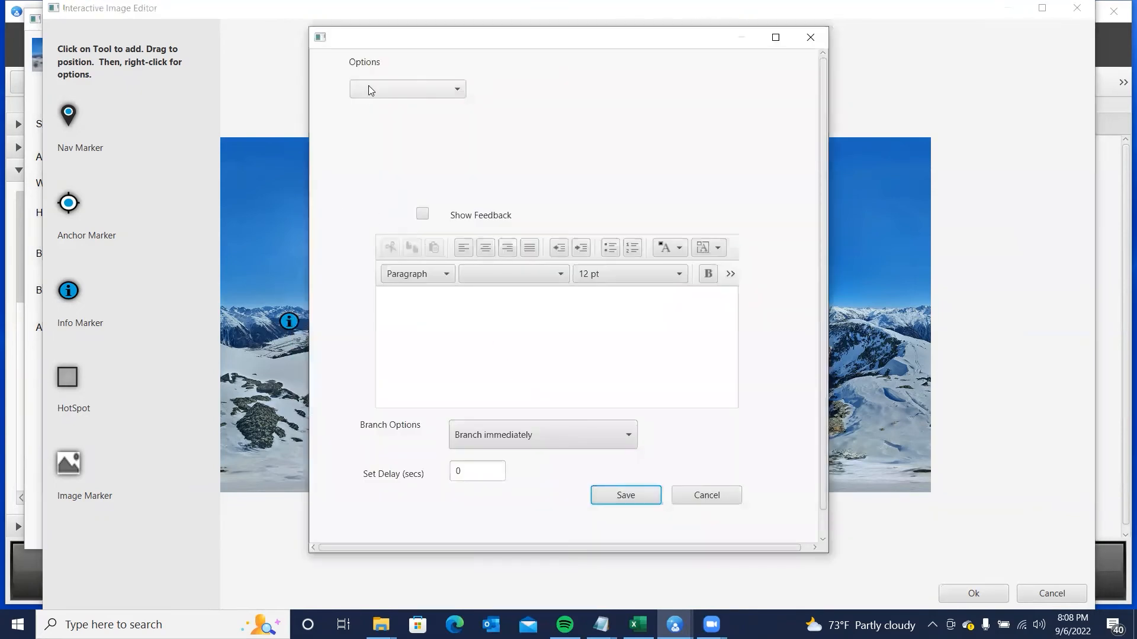
click(368, 87)
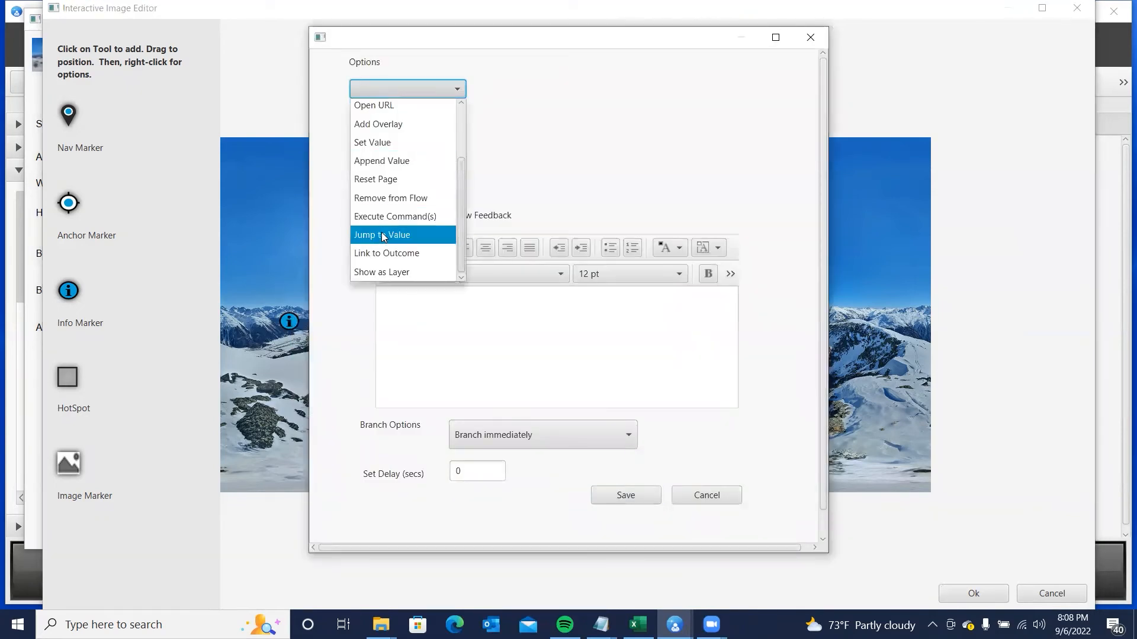
click(379, 129)
click(473, 152)
click(471, 281)
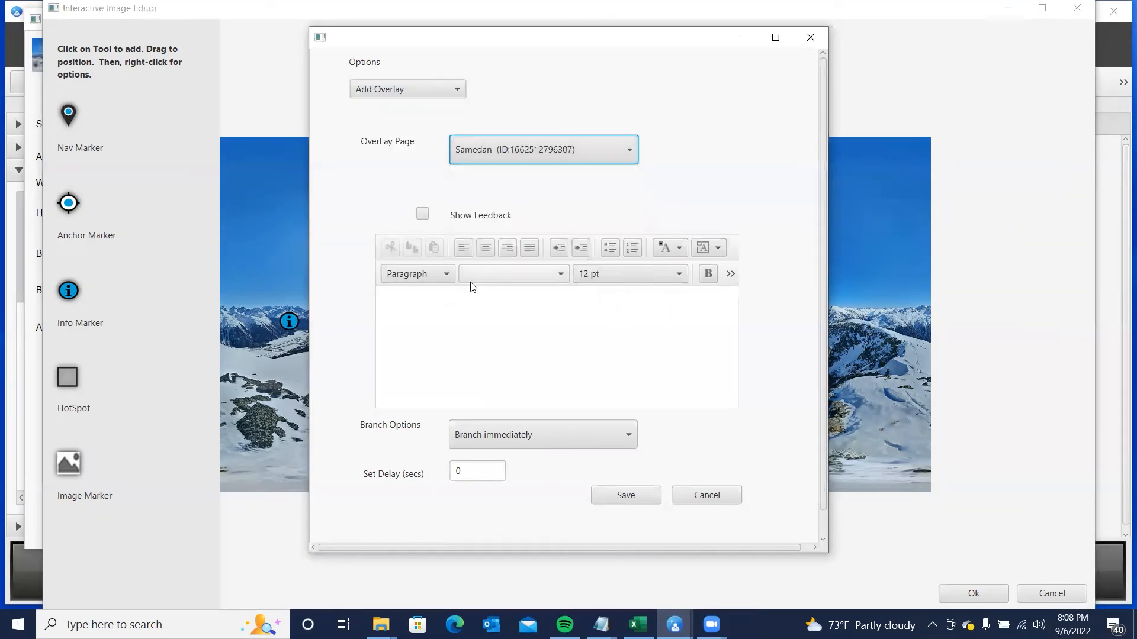
click(623, 499)
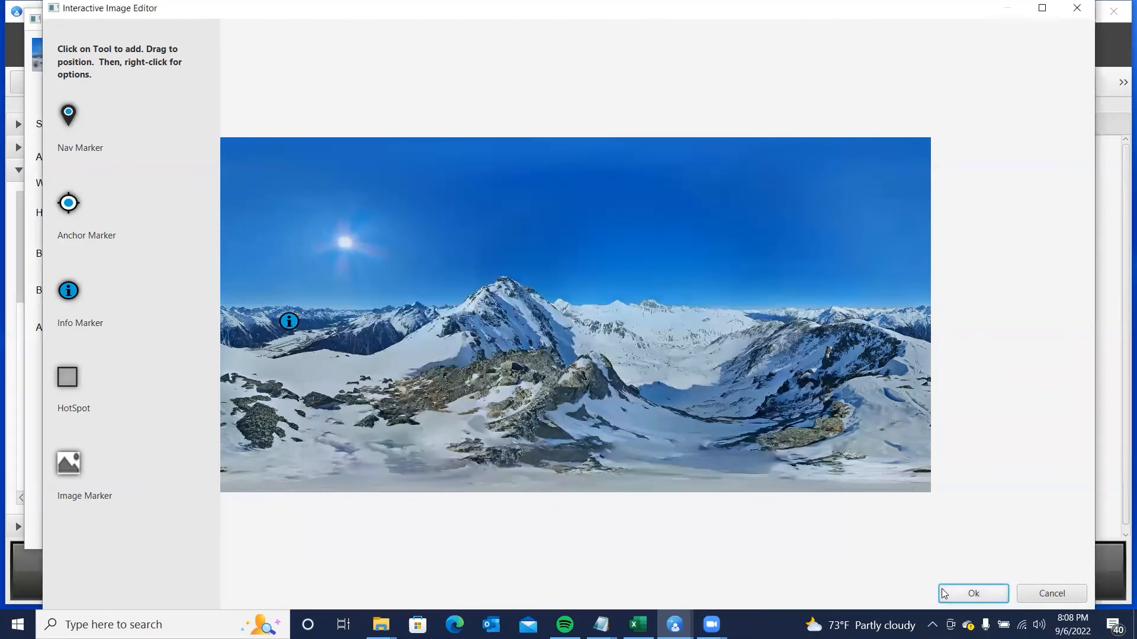
- Confirm the marker and image settings, then save and preview the project in the browser
click(963, 592)
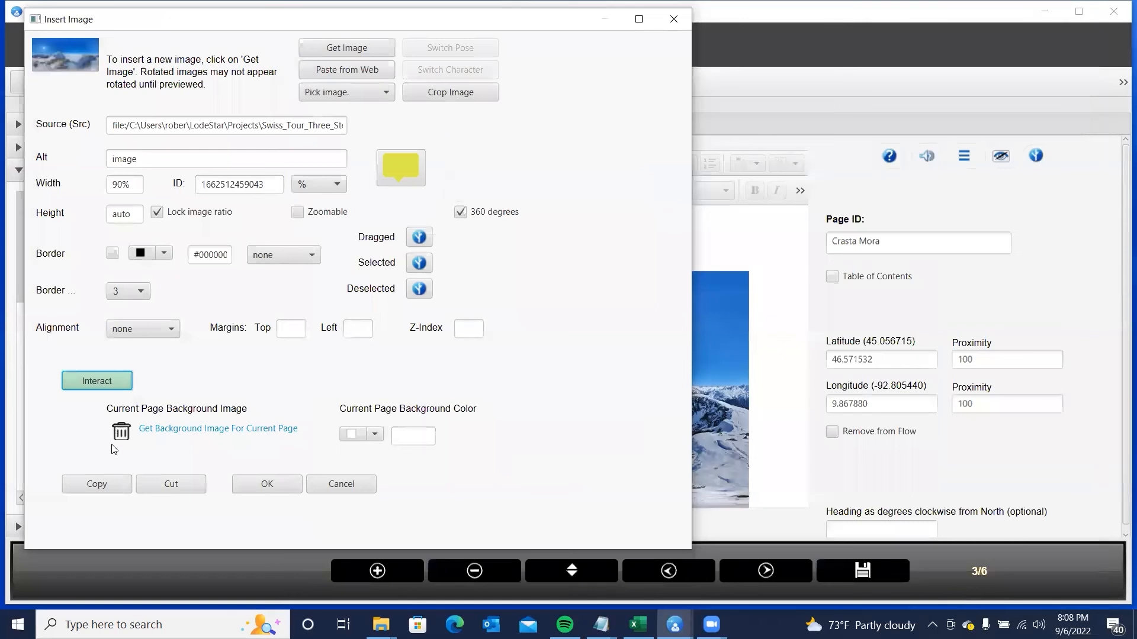
click(285, 489)
click(127, 87)
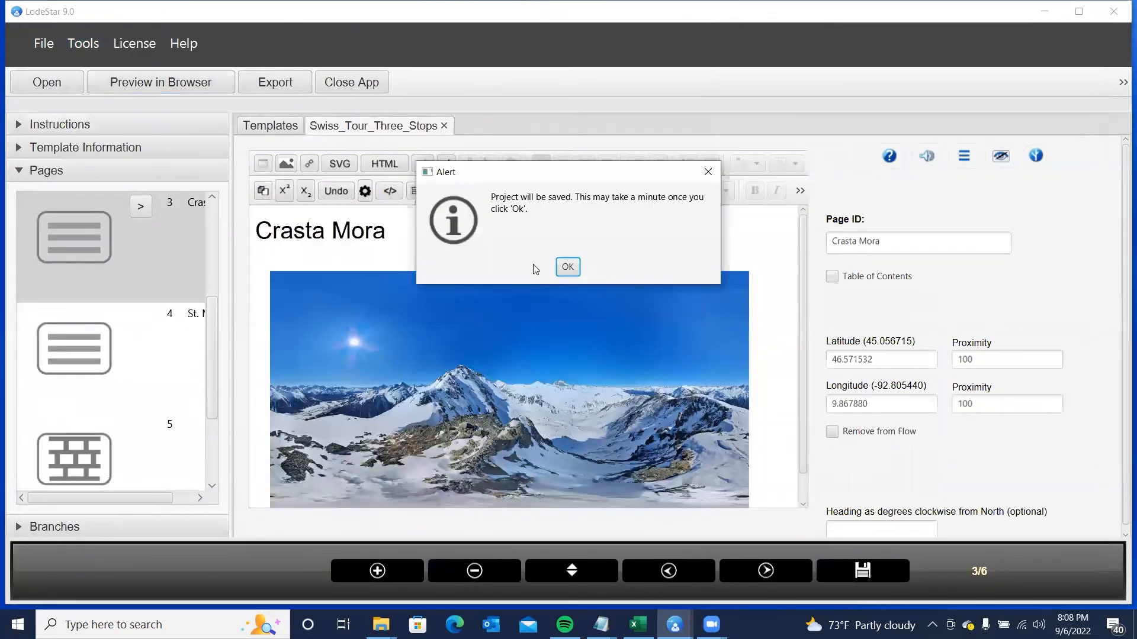
click(567, 267)
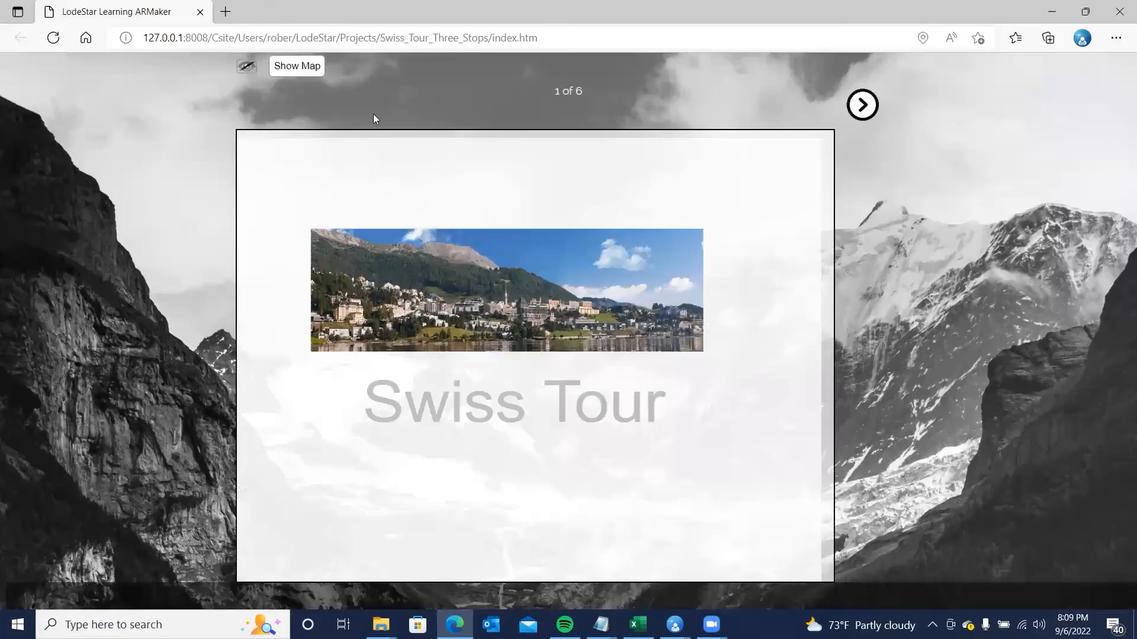
- Jump to the Crasta Mora stop from the tour map and rotate to the info marker
click(310, 68)
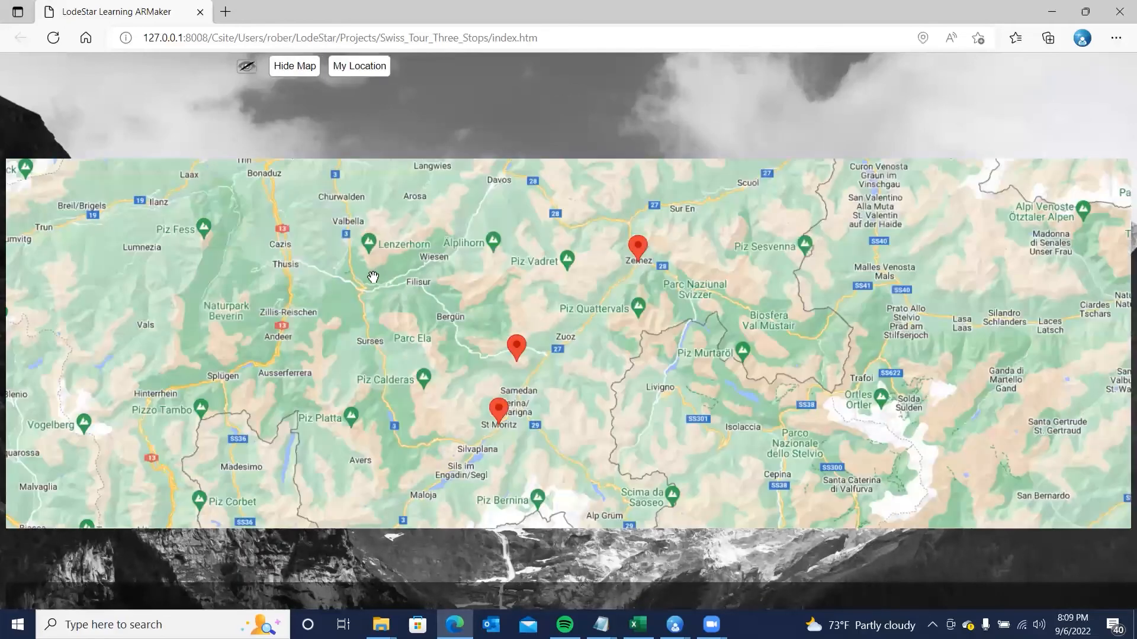
click(517, 347)
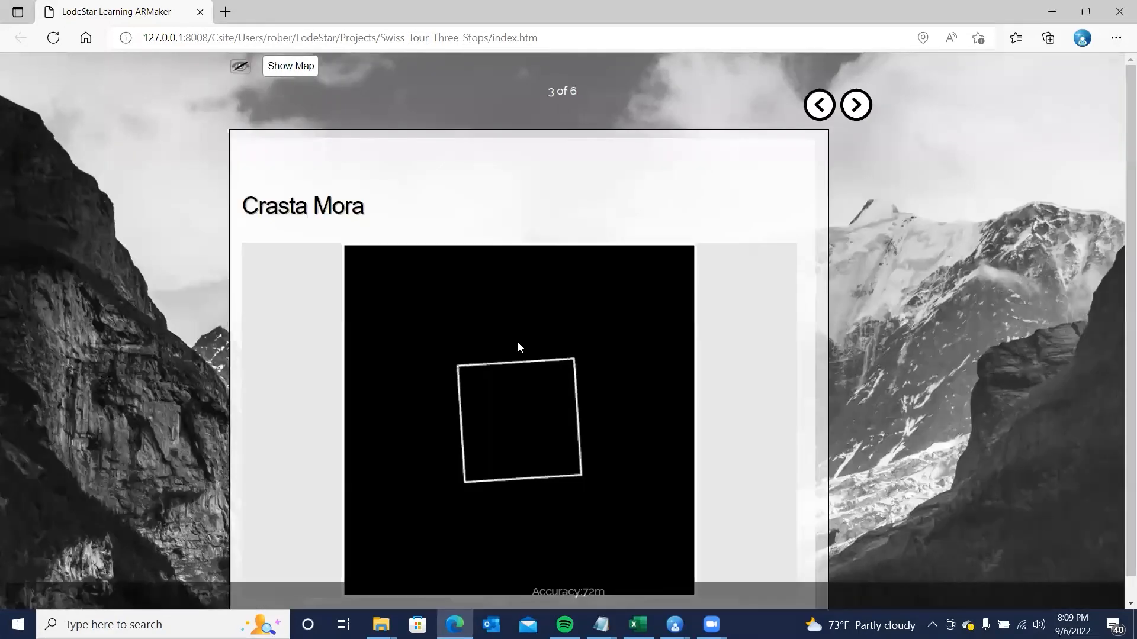
scroll(517, 344, down, 2)
drag(487, 427, 692, 408)
drag(532, 433, 773, 410)
drag(564, 412, 368, 398)
- Open the Samedan overlay from the info marker, scroll through it, and close it
click(507, 355)
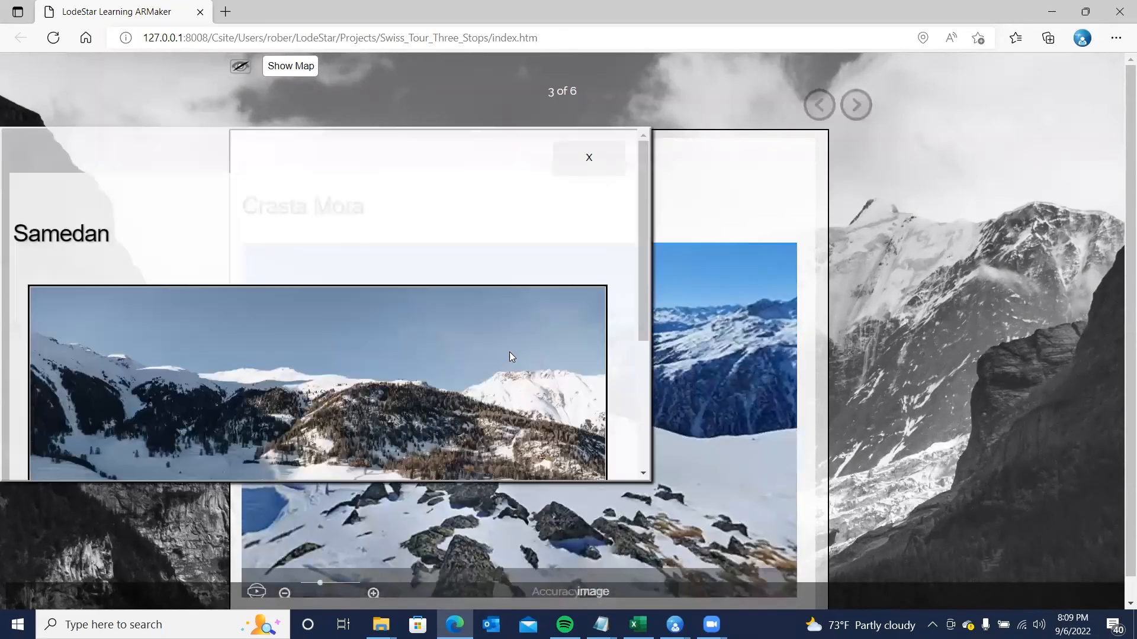
scroll(482, 325, down, 2)
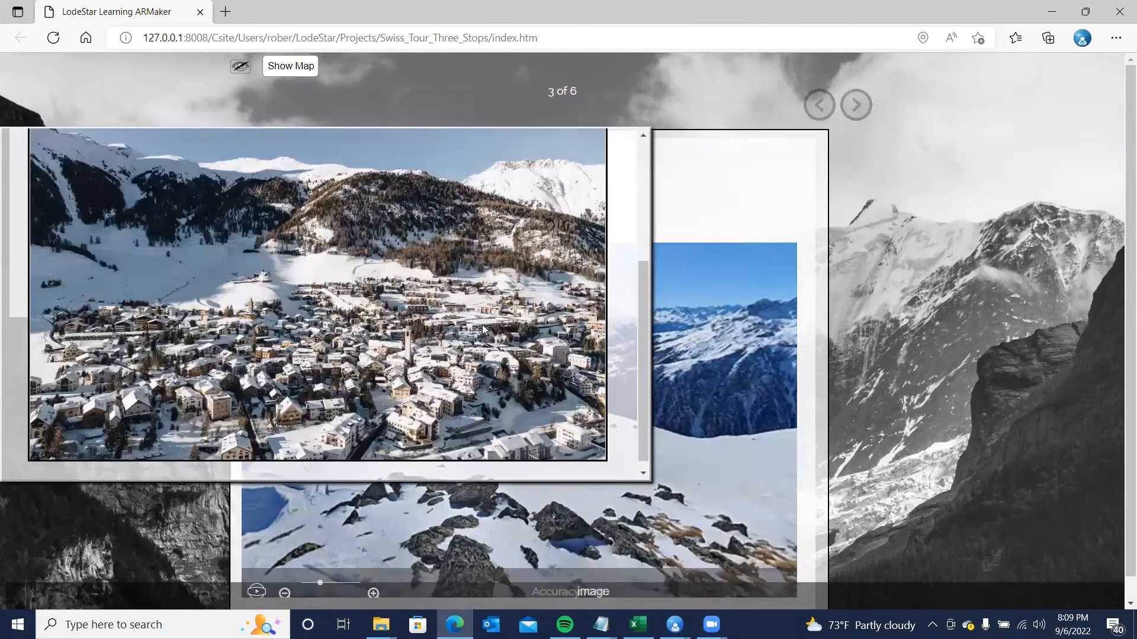
scroll(482, 325, up, 1)
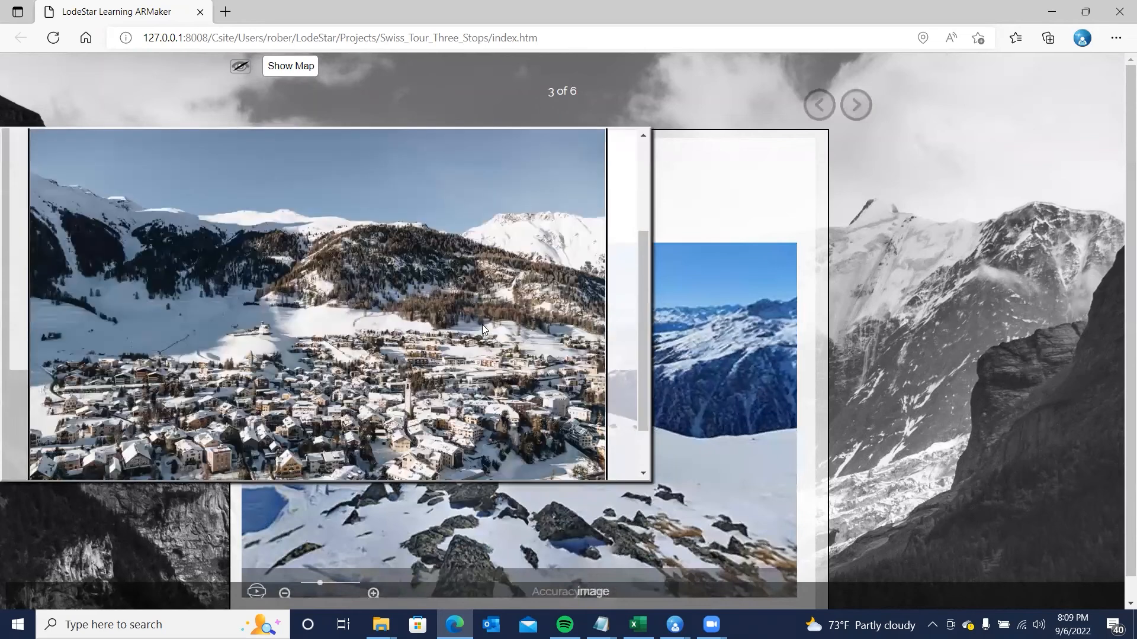
scroll(581, 211, up, 2)
click(587, 160)
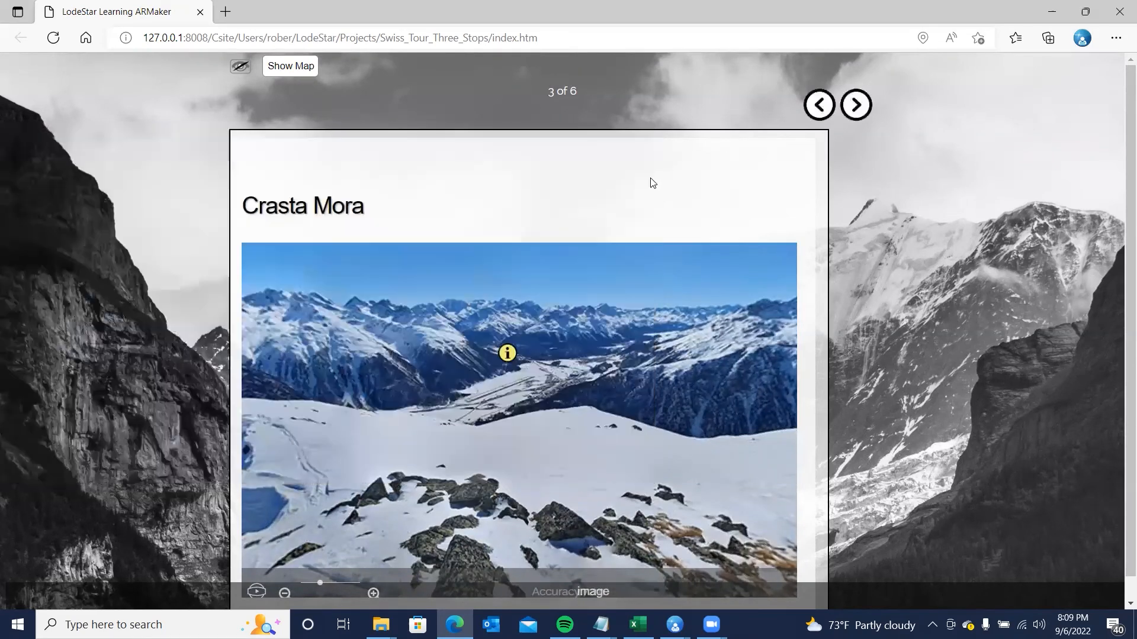
- Reopen the Samedan overlay to review its content again, then close it
click(508, 357)
scroll(296, 318, down, 2)
scroll(297, 315, up, 2)
scroll(296, 315, down, 2)
scroll(410, 265, up, 3)
scroll(317, 268, down, 1)
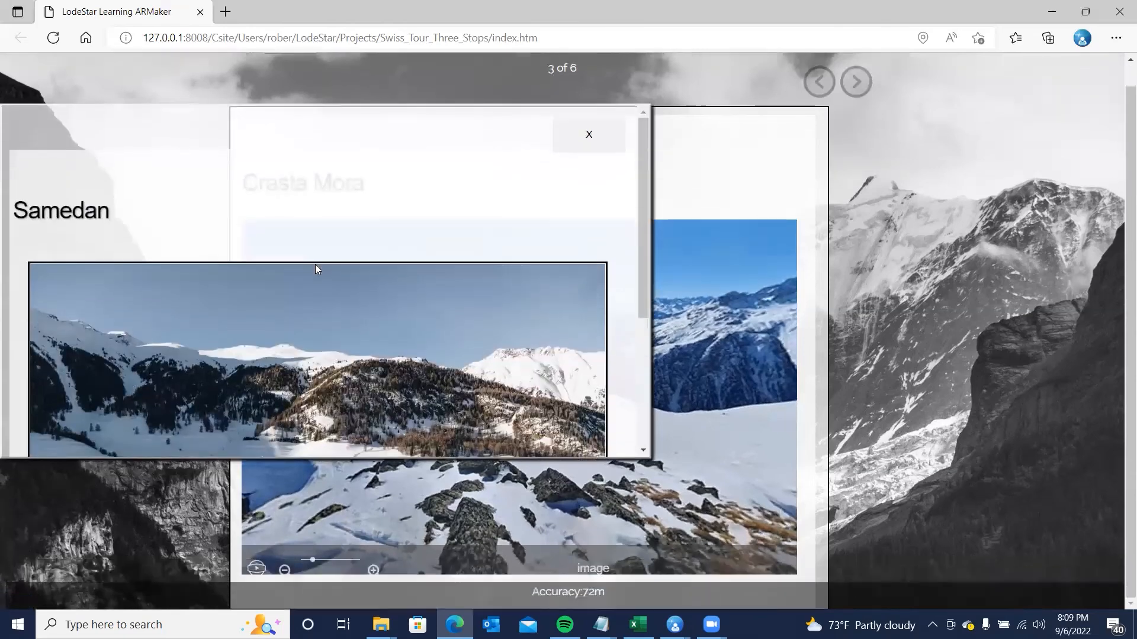
scroll(510, 169, down, 2)
scroll(551, 170, up, 2)
click(591, 141)
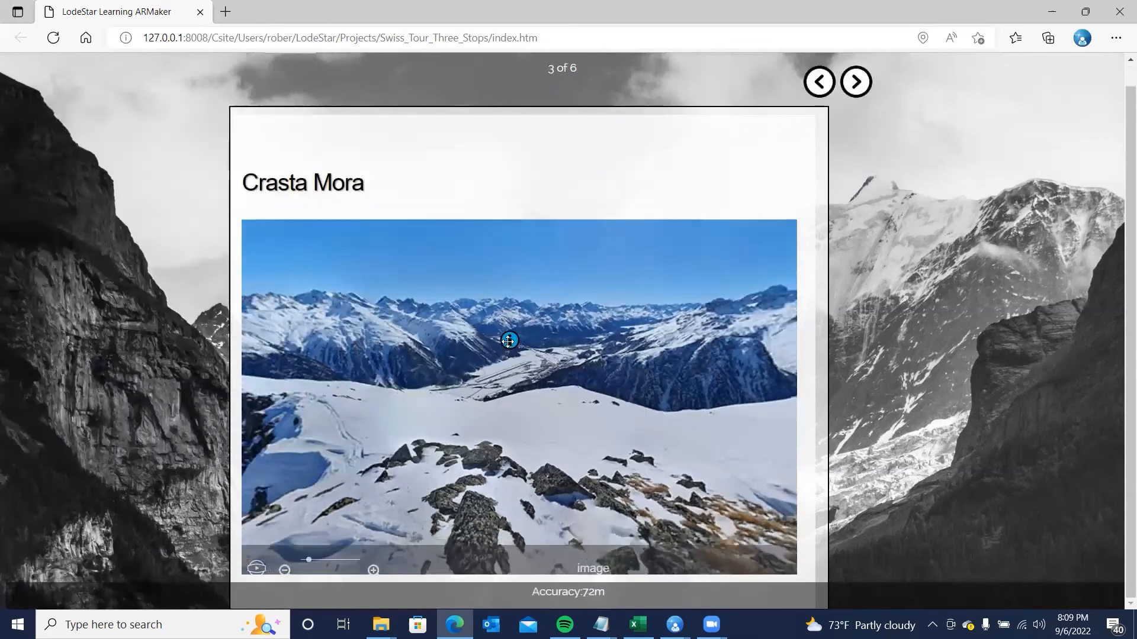
- Look around the Crasta Mora panorama, then advance to the St. Moritz stop
scroll(506, 363, down, 2)
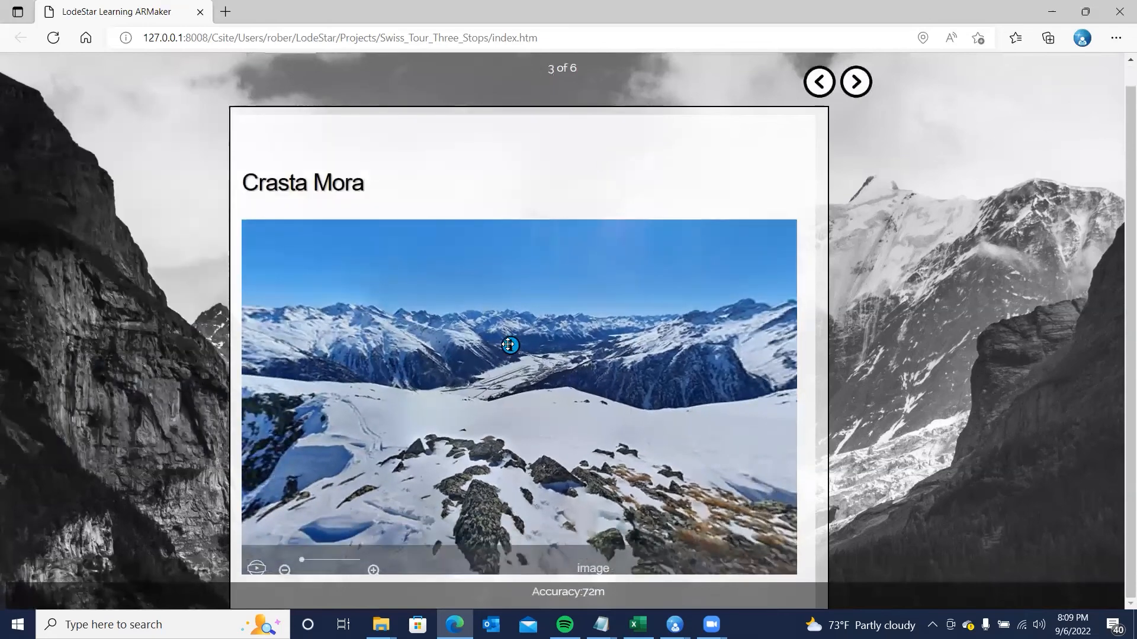
drag(635, 377, 315, 376)
drag(707, 342, 530, 377)
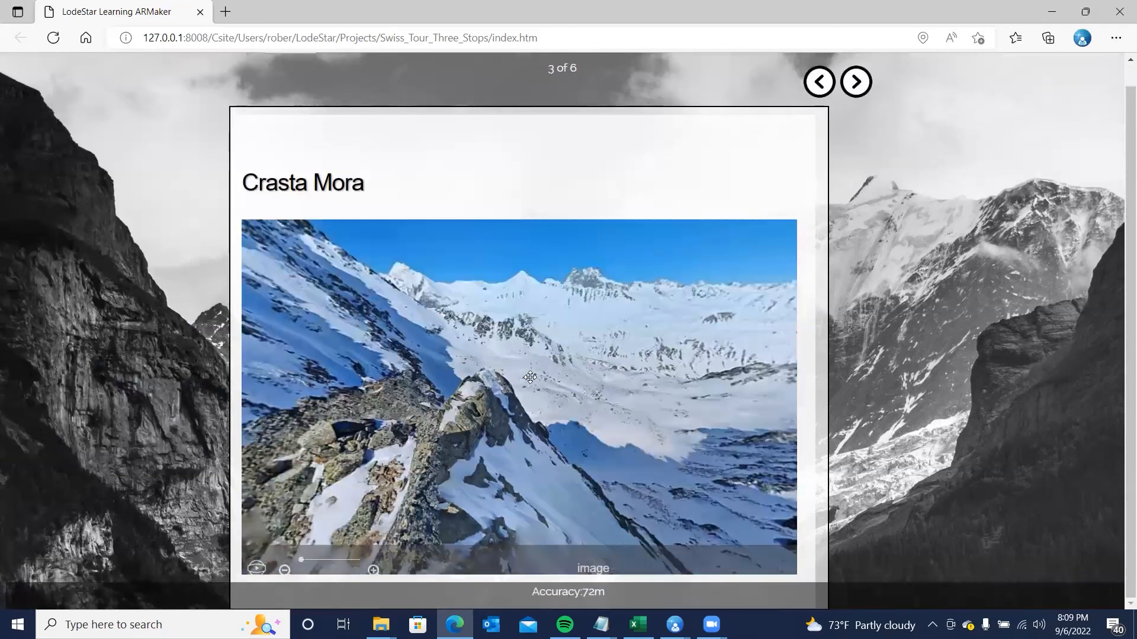
drag(417, 407, 296, 381)
drag(625, 406, 276, 378)
drag(592, 322, 460, 313)
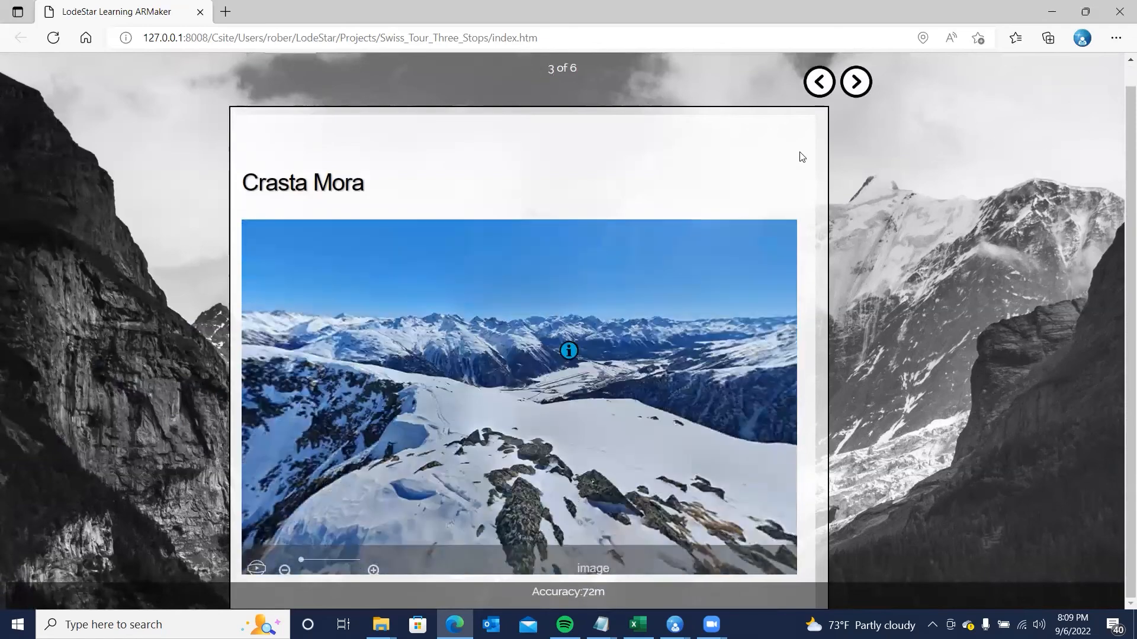
click(857, 82)
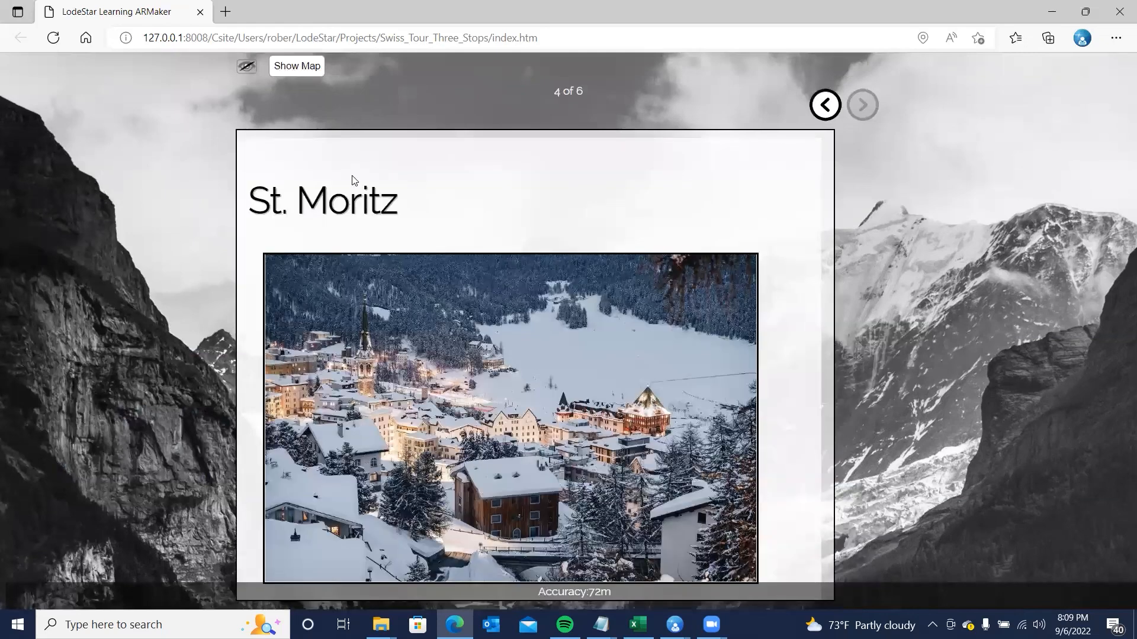
- Reach Crasta Mora via the panned tour map and reopen its Samedan overlay from the info marker
click(299, 66)
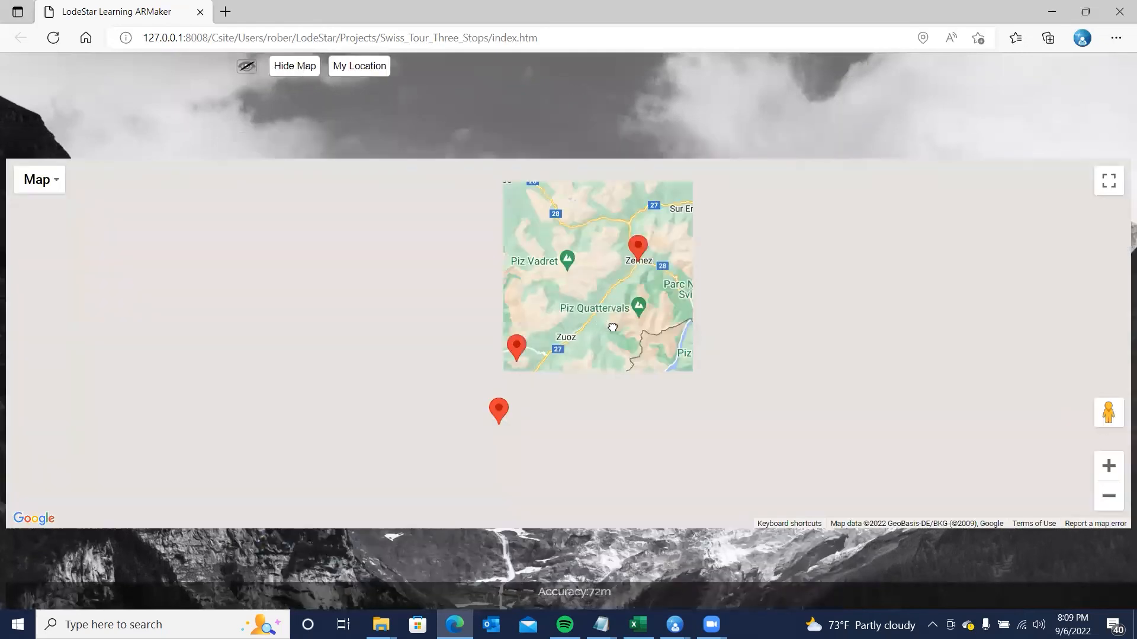
drag(612, 327, 698, 326)
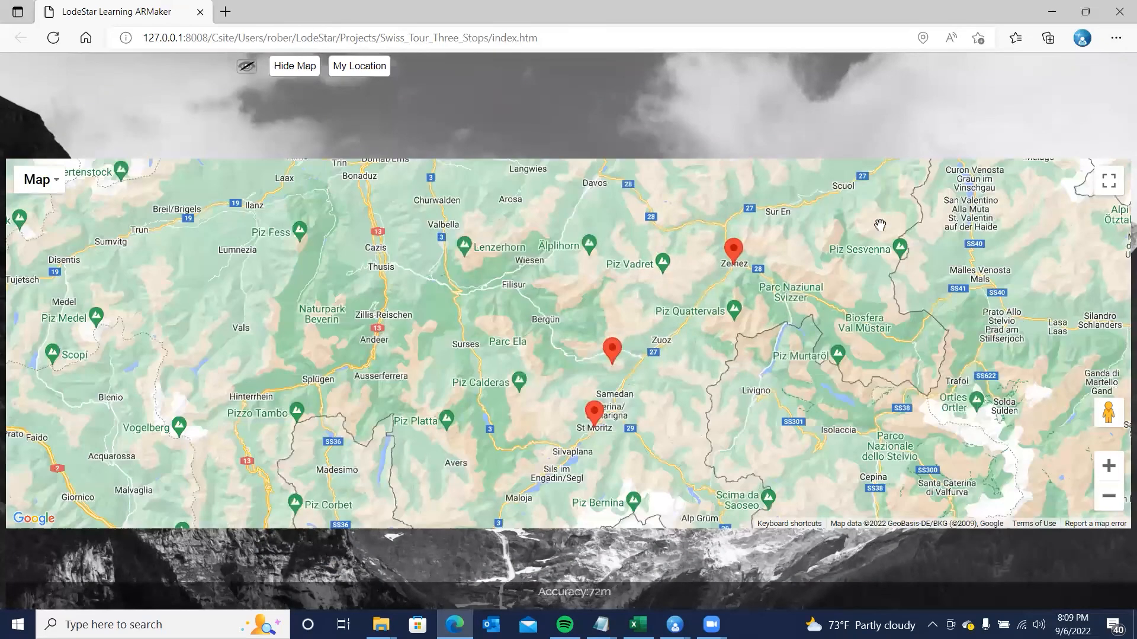
drag(880, 225, 850, 280)
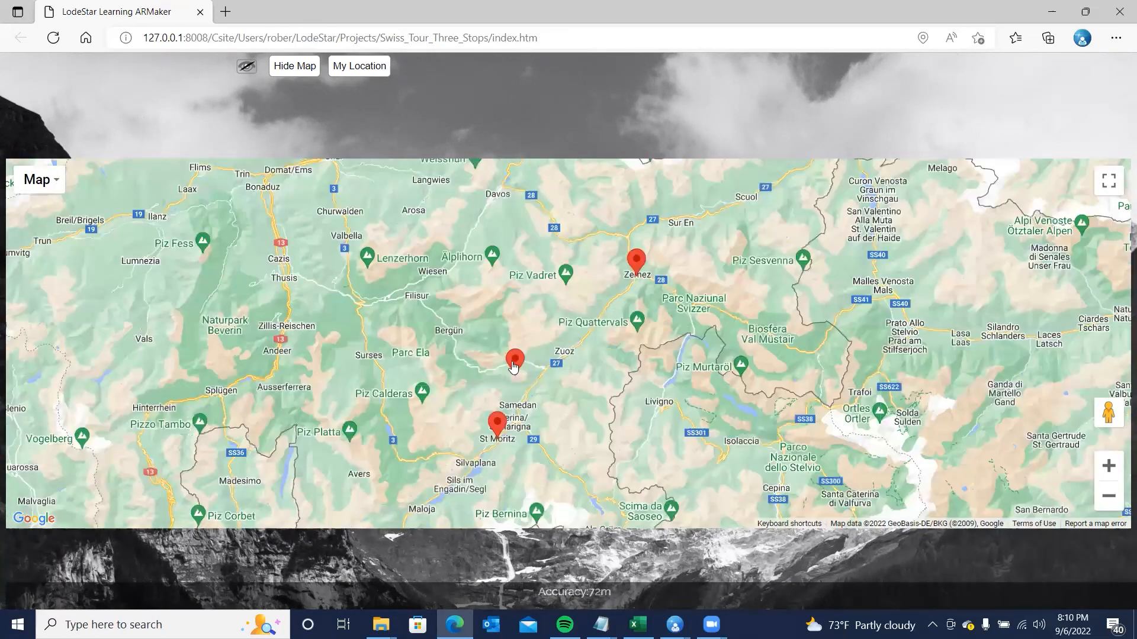
click(513, 360)
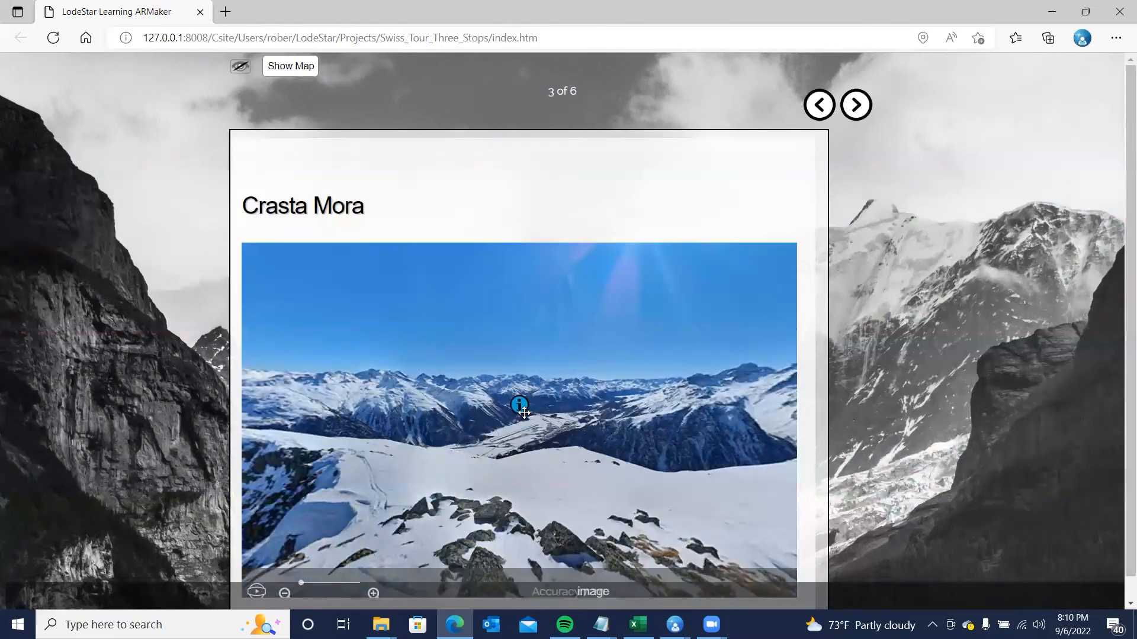
click(522, 406)
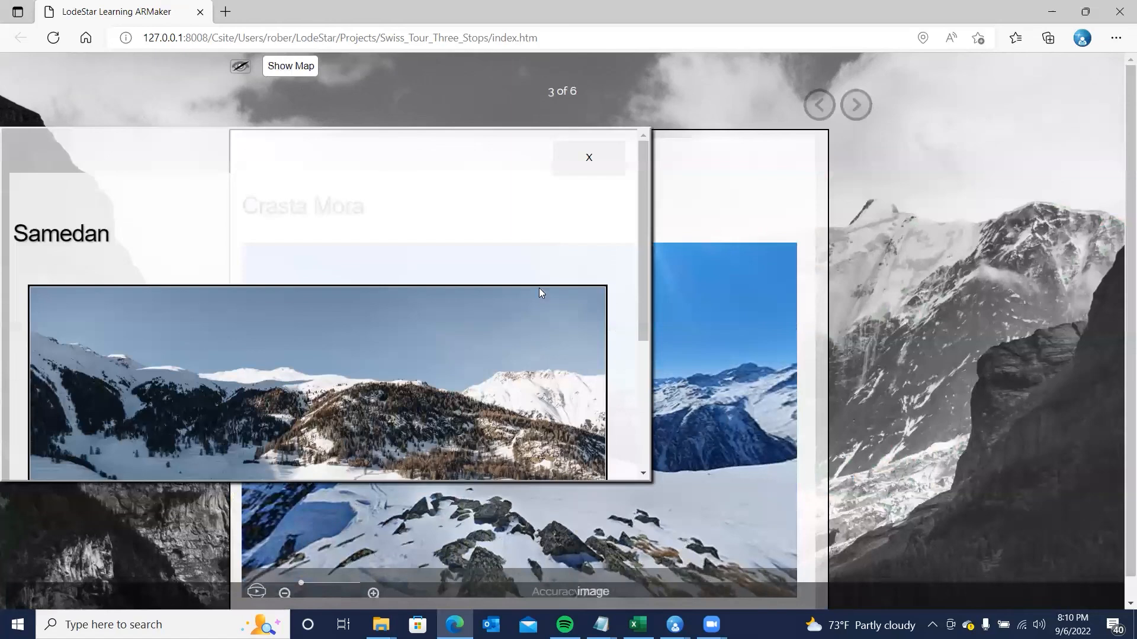
scroll(536, 260, down, 3)
scroll(615, 212, up, 3)
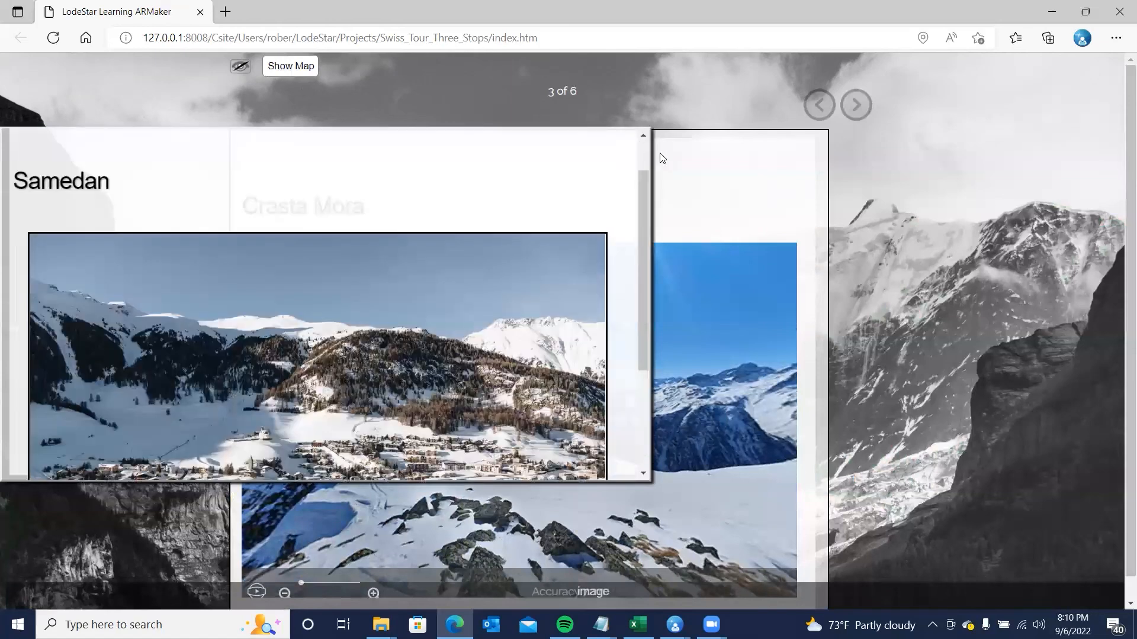